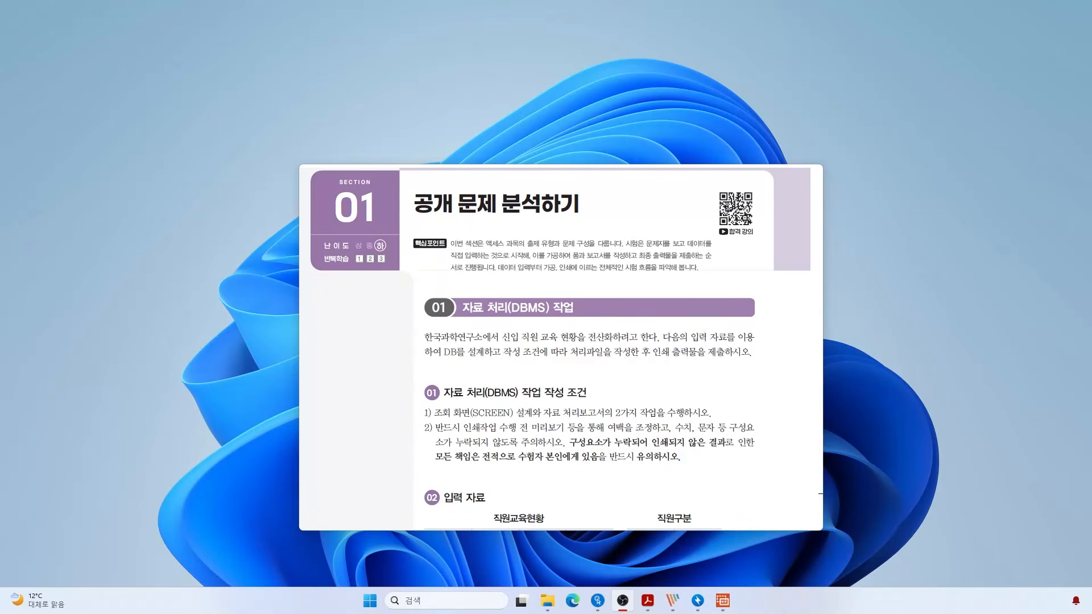
Step: Search Windows for "acc" and pin the Access app to the Start screen
scroll(560, 347, "down", 7)
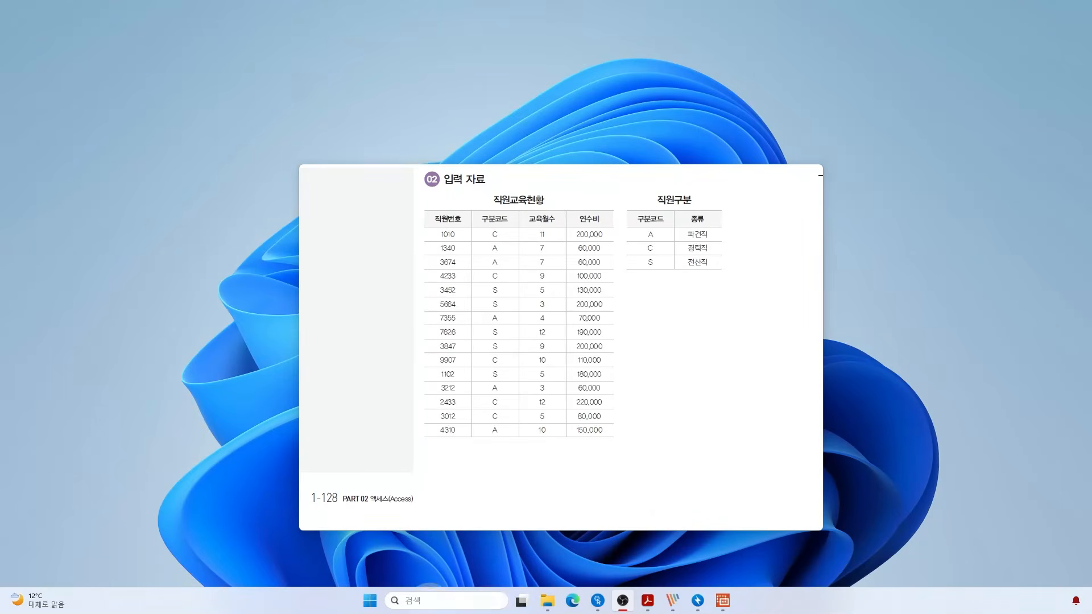
left_click(429, 606)
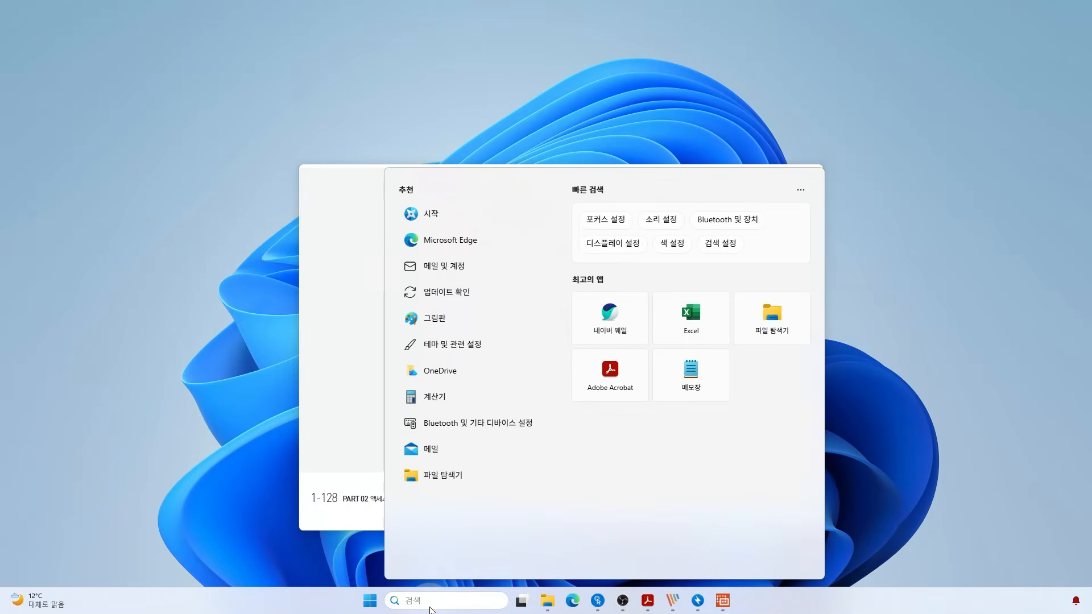
type("acc")
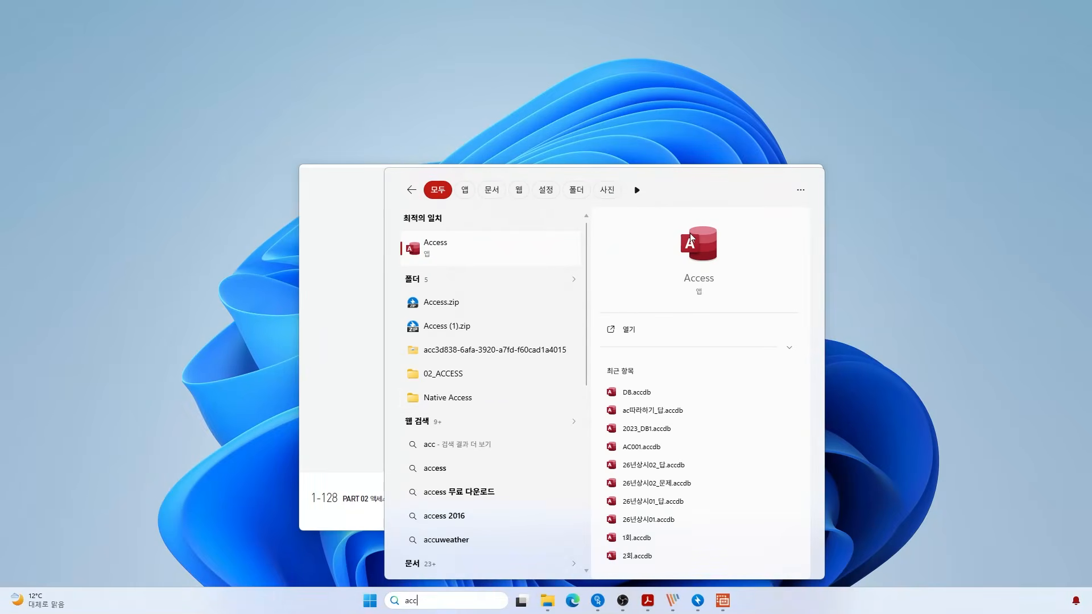
right_click(691, 233)
left_click(767, 295)
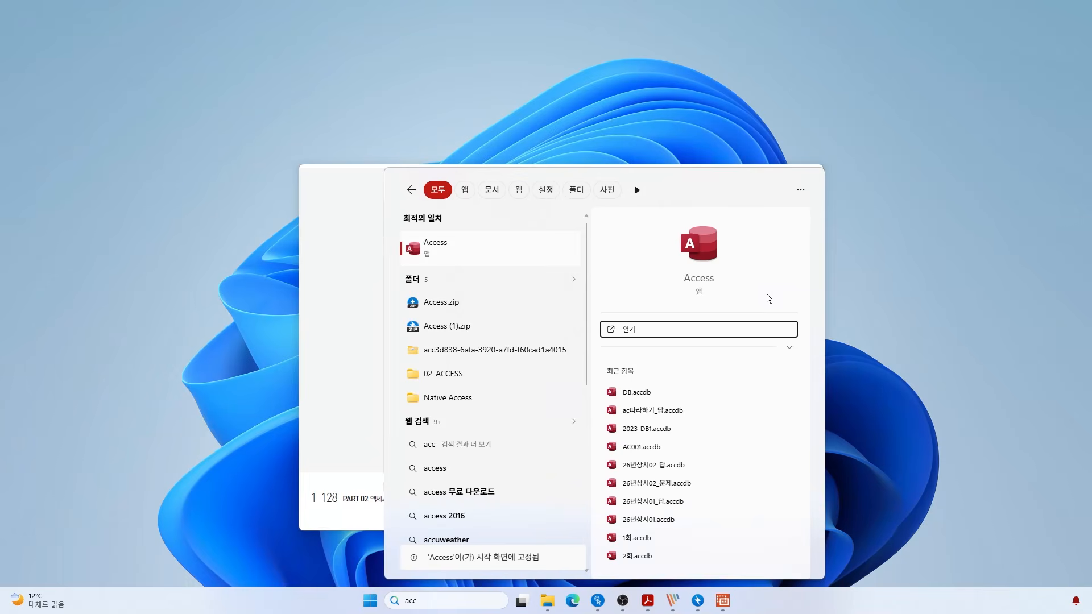
Step: Move the pinned Excel app next to Access on the Start screen and launch Access
key("super")
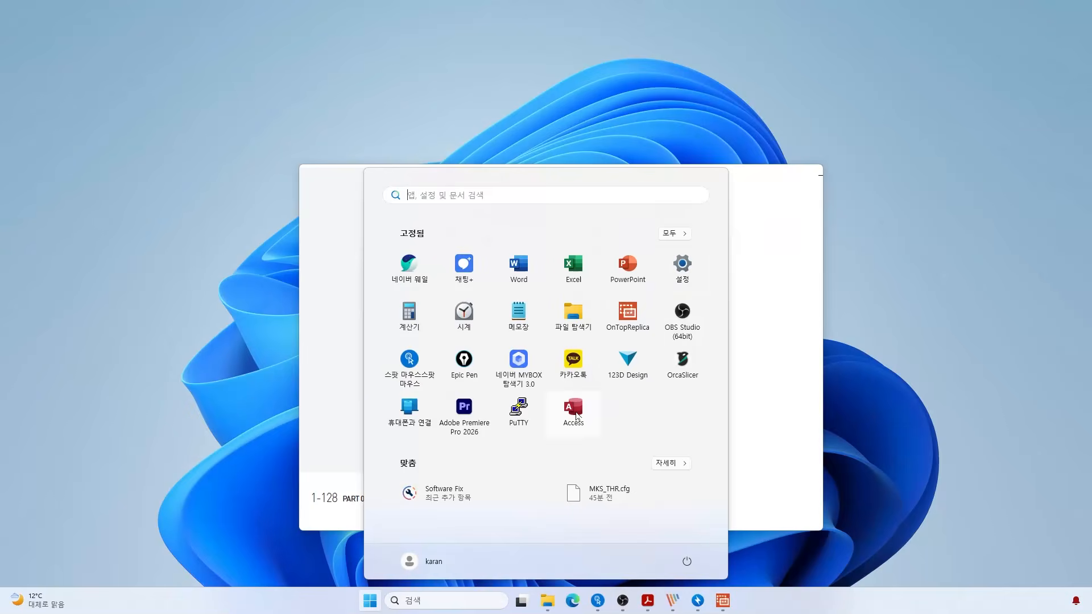
left_click_drag(574, 263, 508, 418)
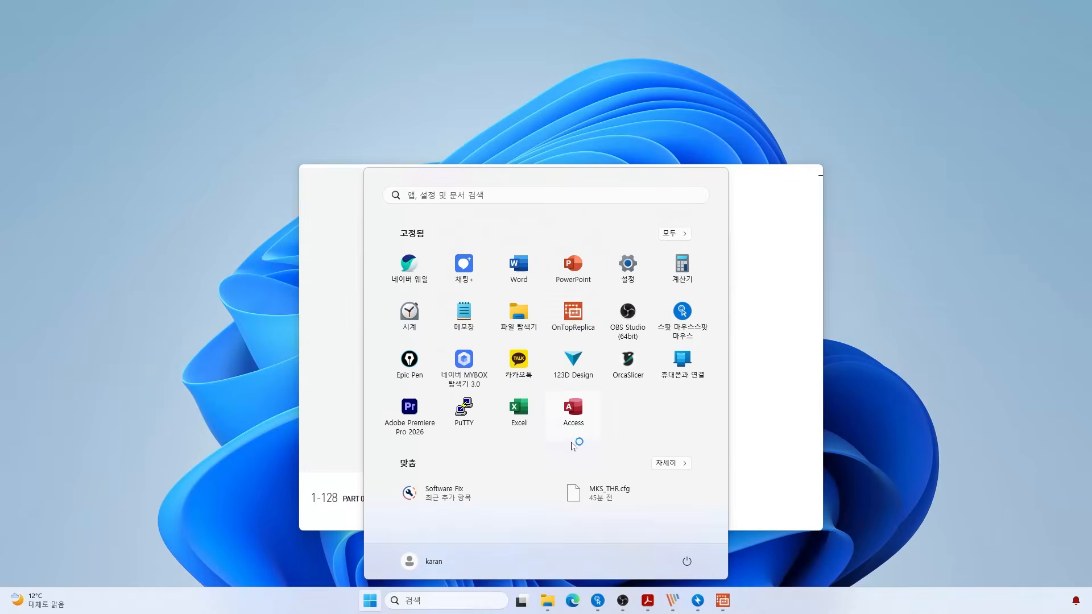
left_click(606, 401)
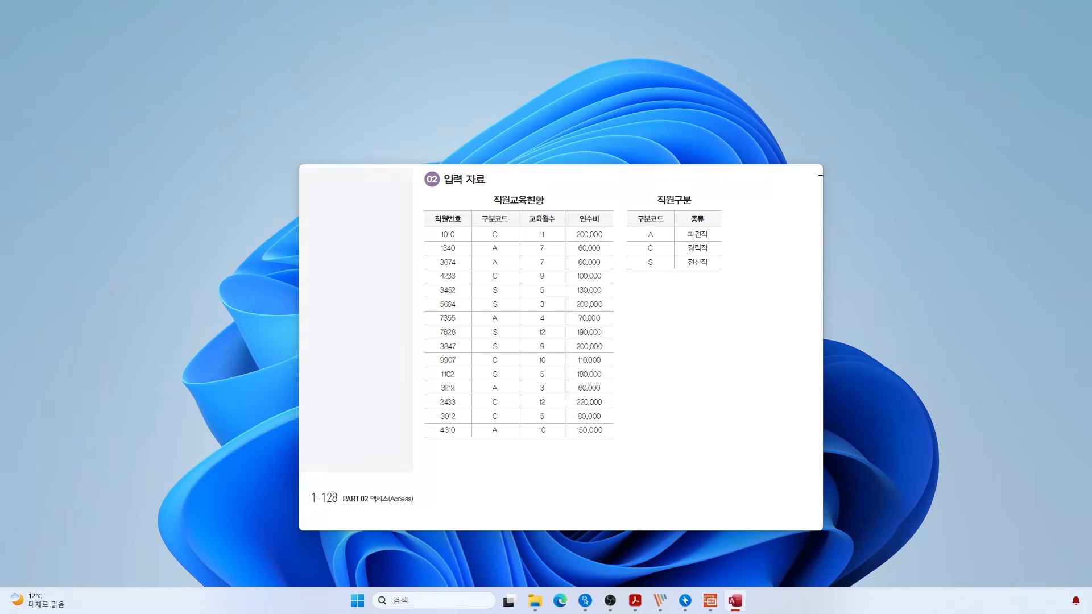
Step: Maximize the Access start window and move the floating problem sheet off it
left_click_drag(0, 401, 399, 175)
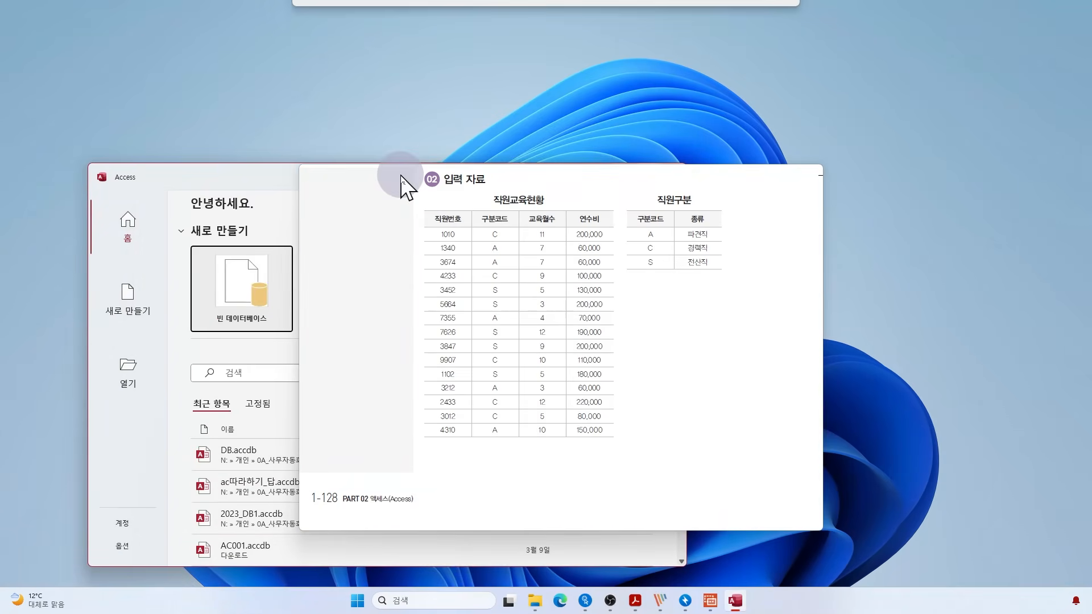
double_click(241, 170)
left_click_drag(532, 290, 0, 319)
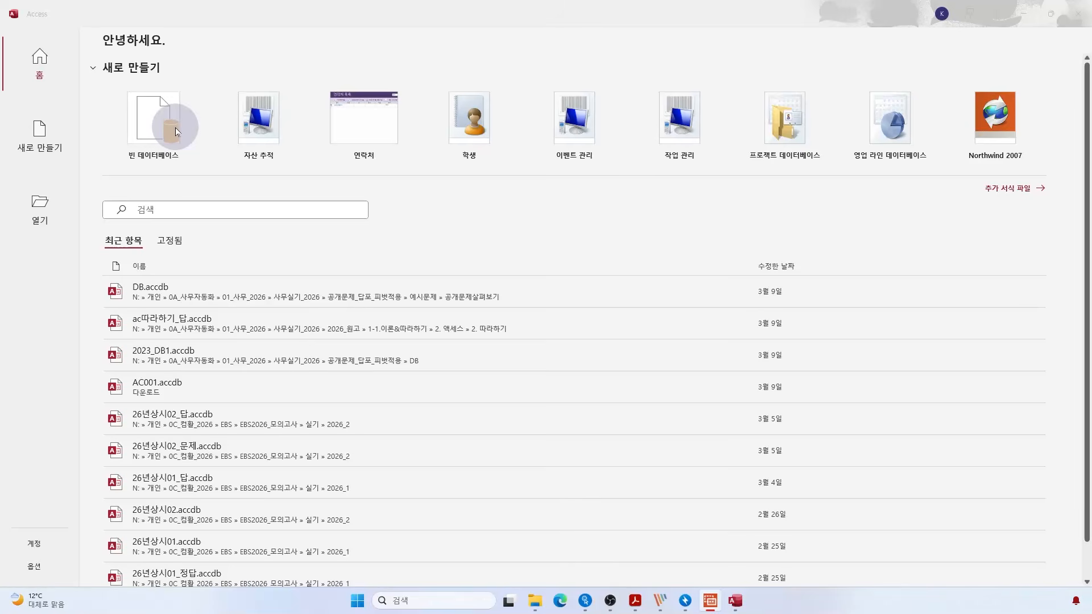
key("alt+Tab")
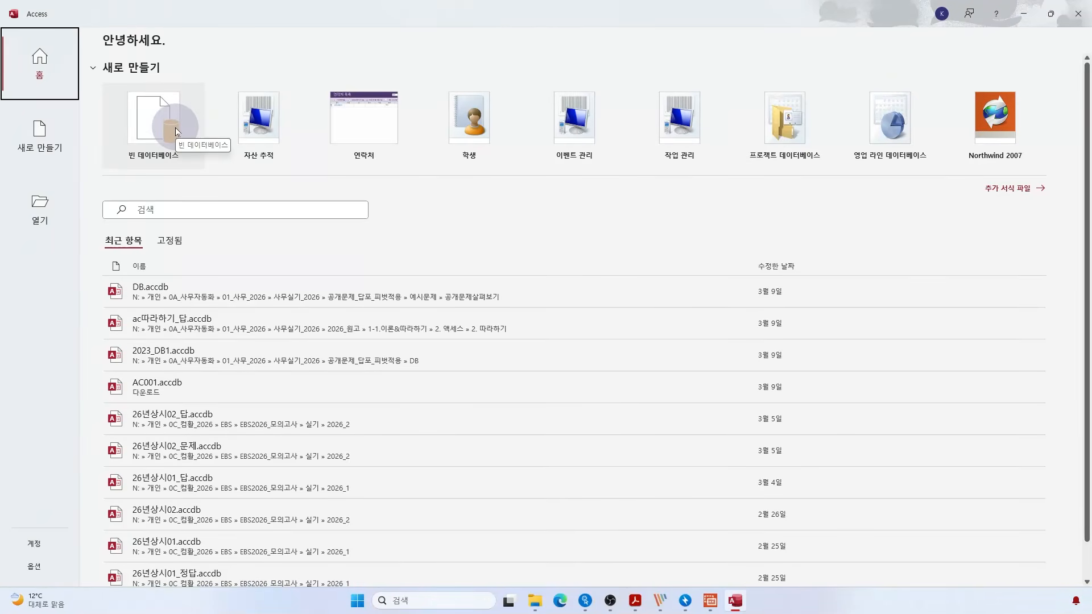
Step: Start a new blank database and choose the C003 folder on the Desktop as its location
left_click(45, 150)
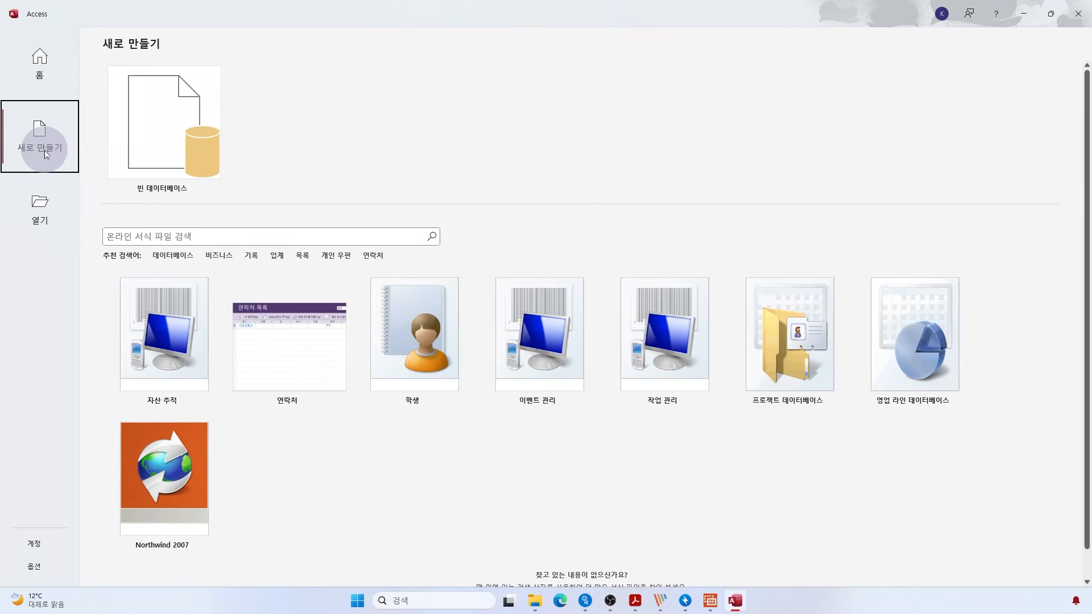
left_click(172, 162)
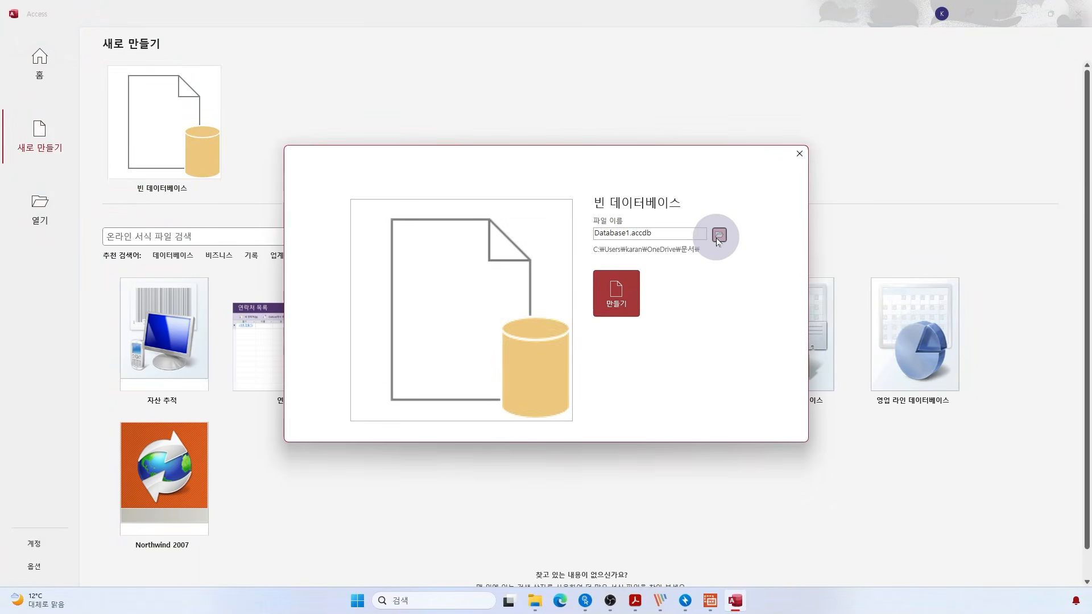
left_click(719, 234)
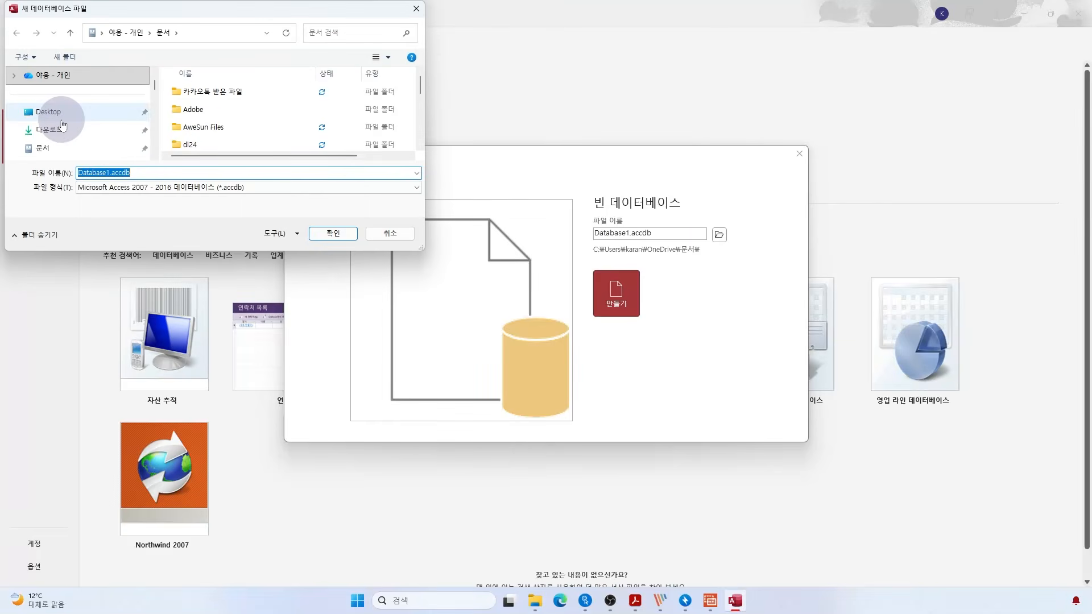
left_click(62, 117)
left_click(202, 112)
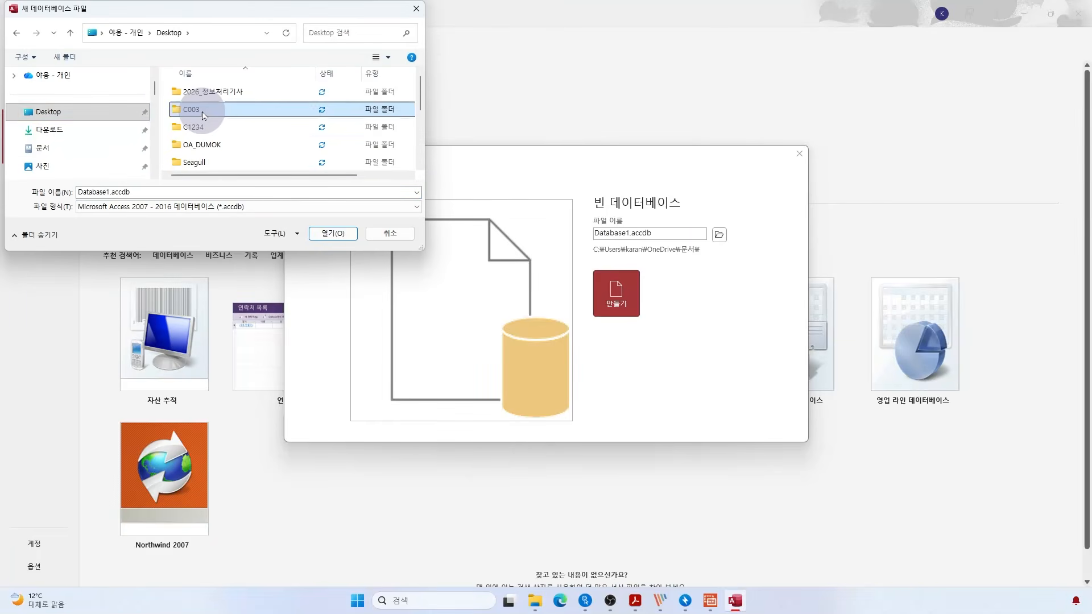
double_click(203, 111)
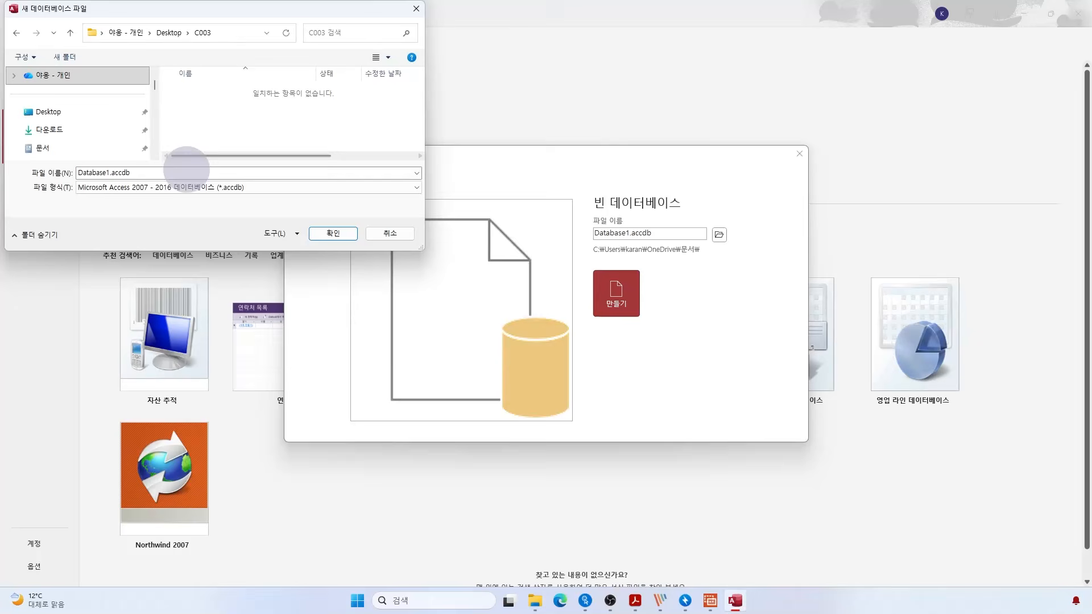
Step: Name the database file C003 and create the blank database
double_click(186, 170)
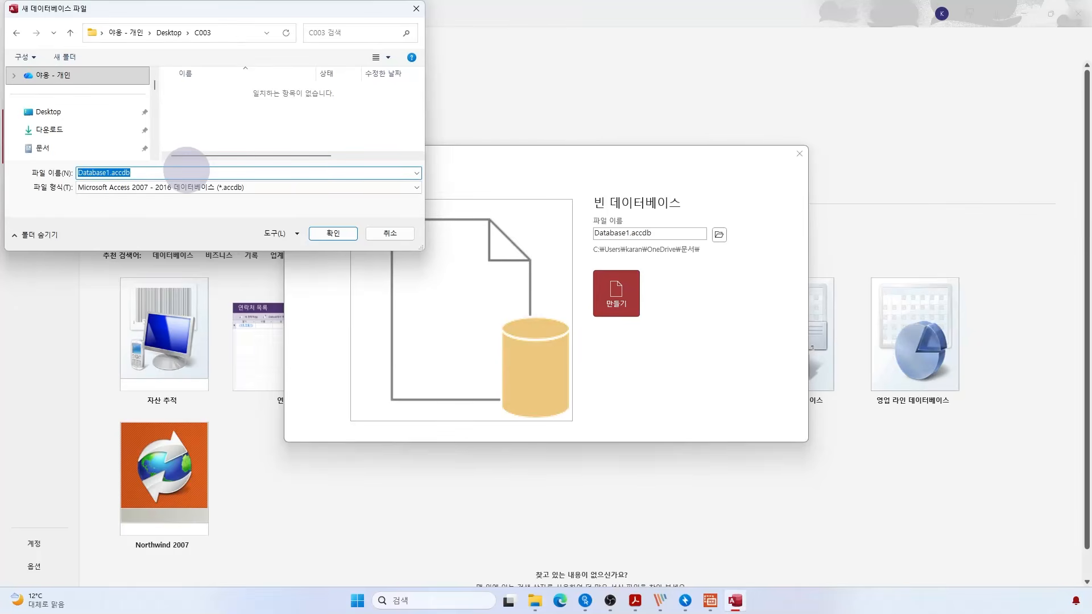
type("C")
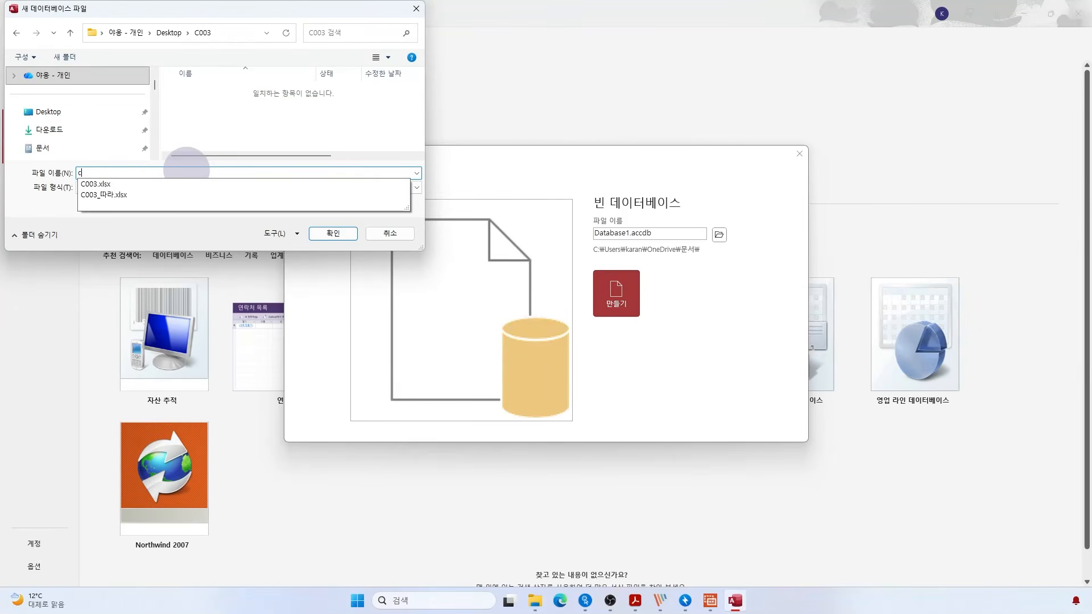
key("BackSpace")
type("C003")
left_click(85, 224)
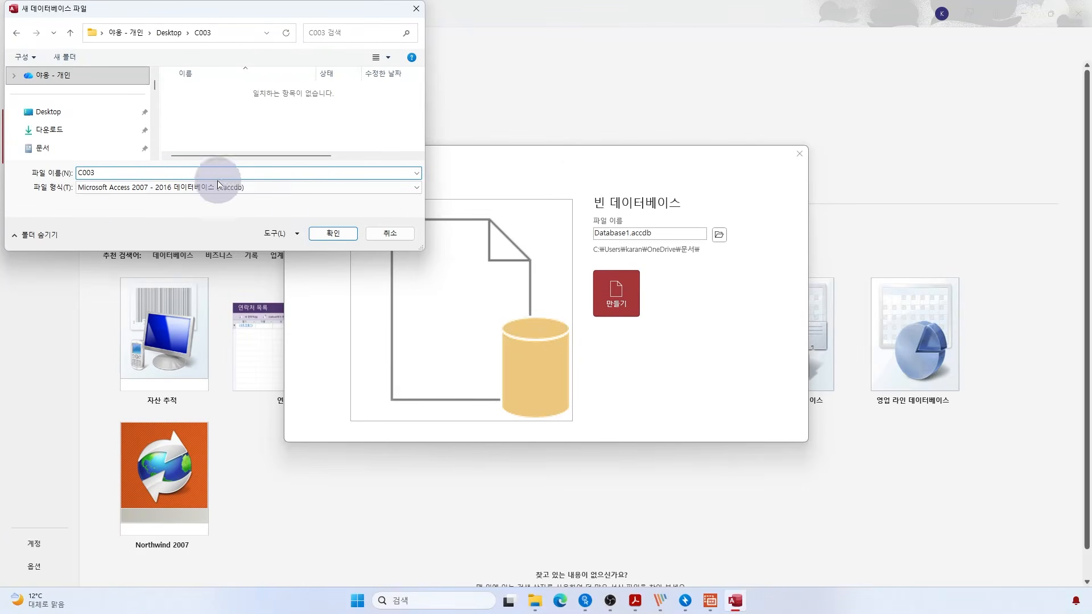
left_click(321, 235)
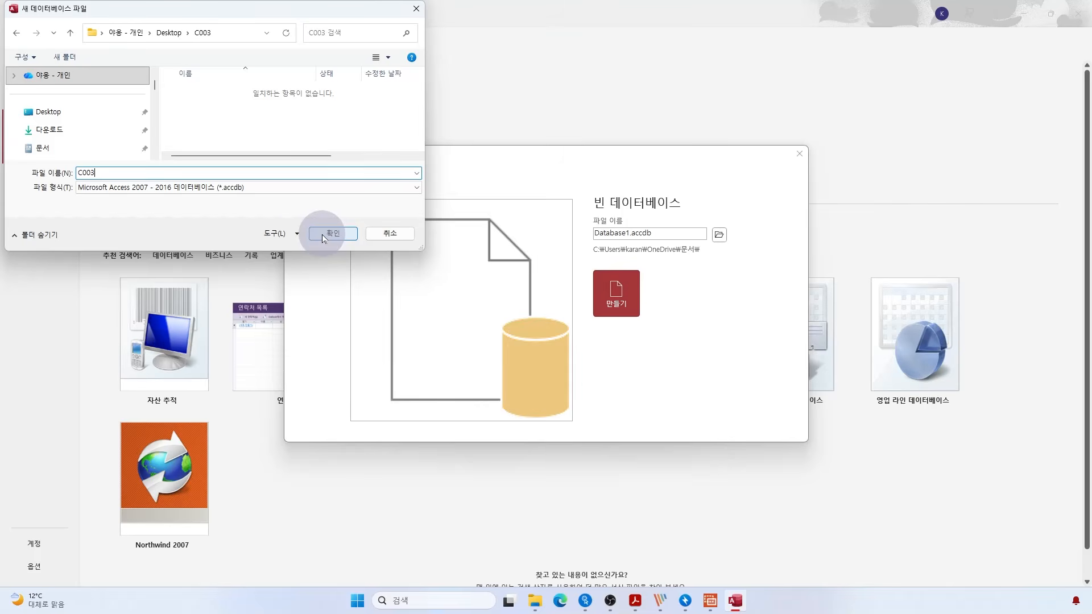
left_click(322, 234)
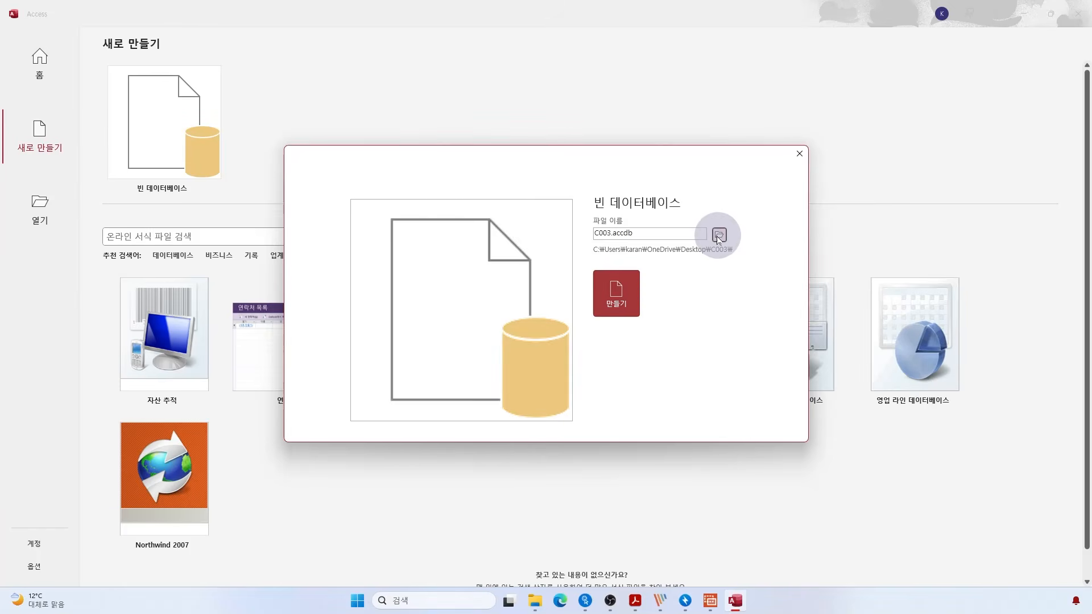
left_click(625, 294)
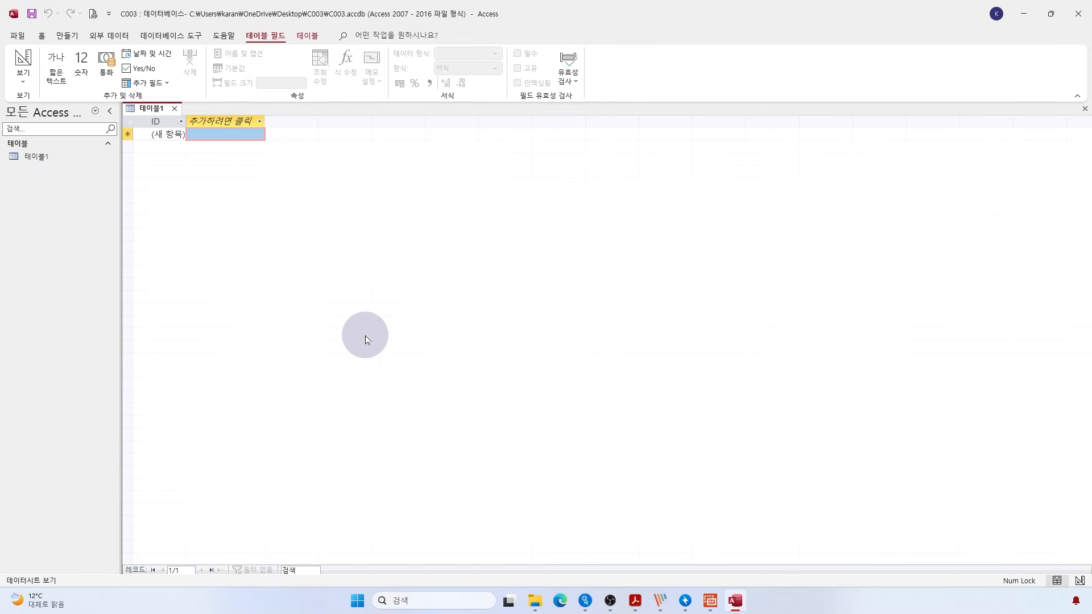
Step: Close the default 테이블1 table and place the problem sheet with the input data over the empty workspace
left_click(175, 109)
left_click_drag(0, 343, 849, 224)
left_click_drag(891, 274, 986, 350)
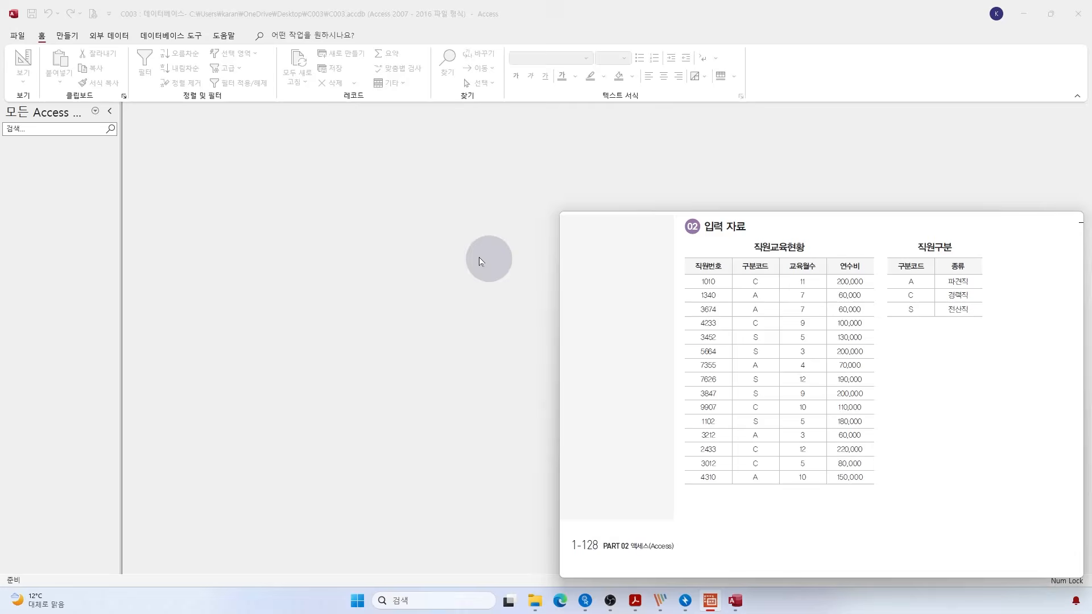
left_click(333, 13)
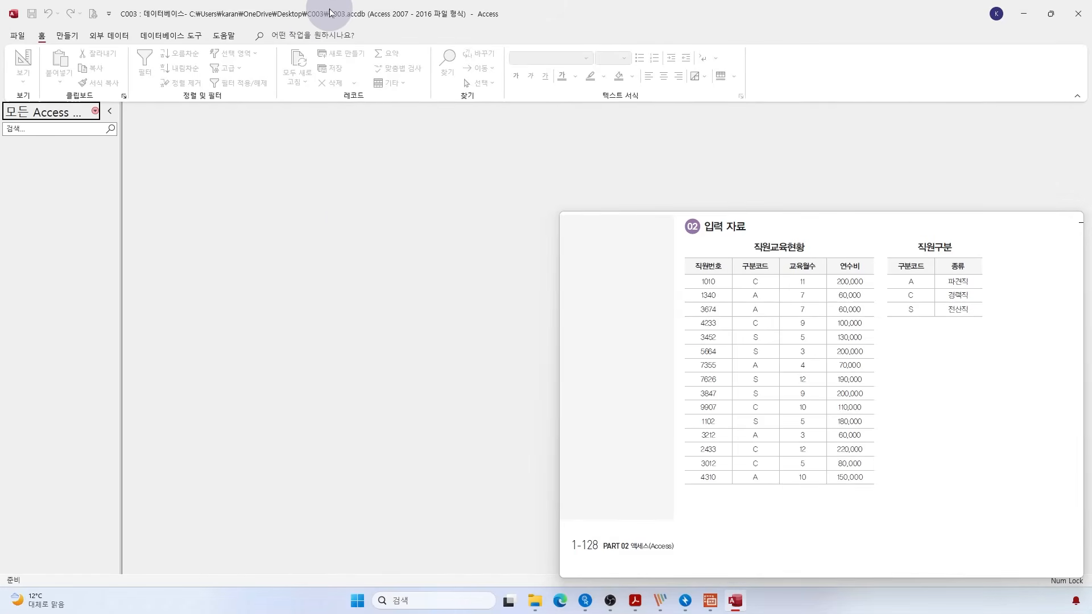
Step: Create a new table in Design view and add the short text fields 직원번호 and 구분코드
left_click(67, 36)
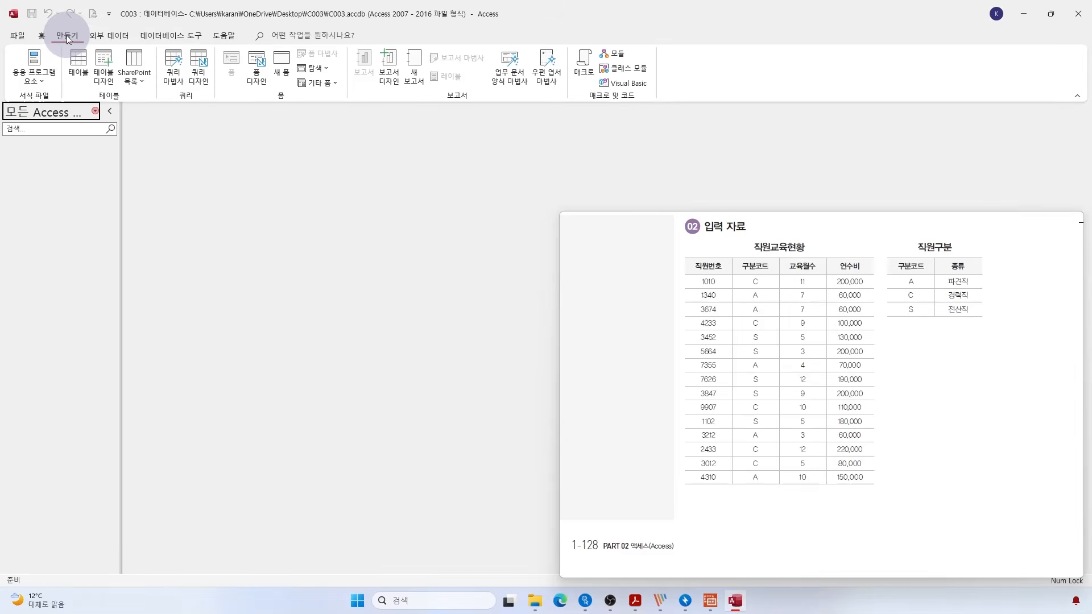
left_click(96, 59)
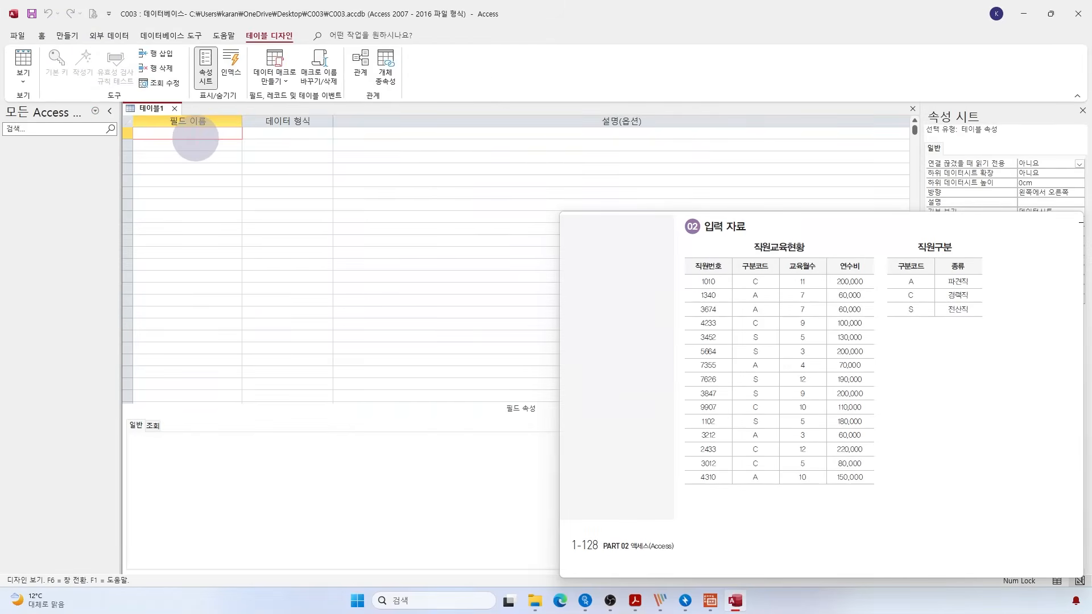
type("직원번호")
key("Return")
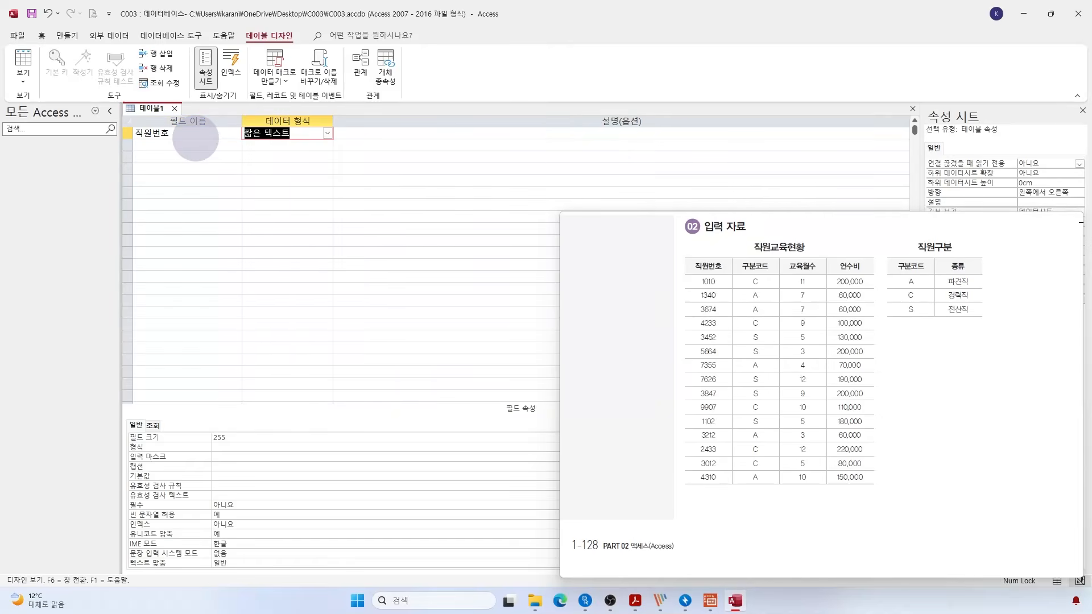
key("Return")
key("Return")
type("구분코드")
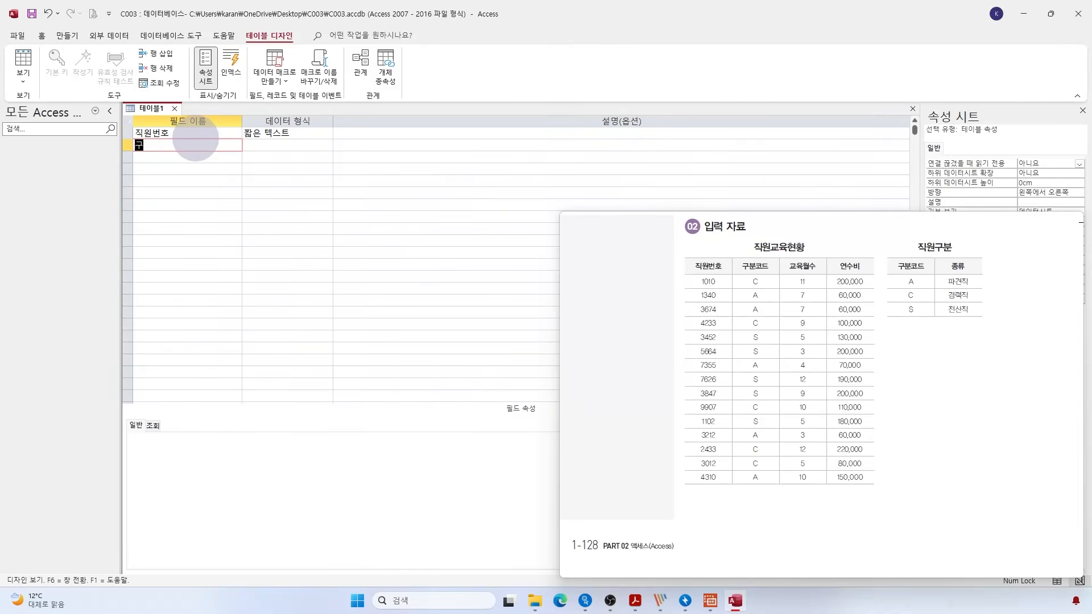
key("Return")
key("Return")
key("Return")
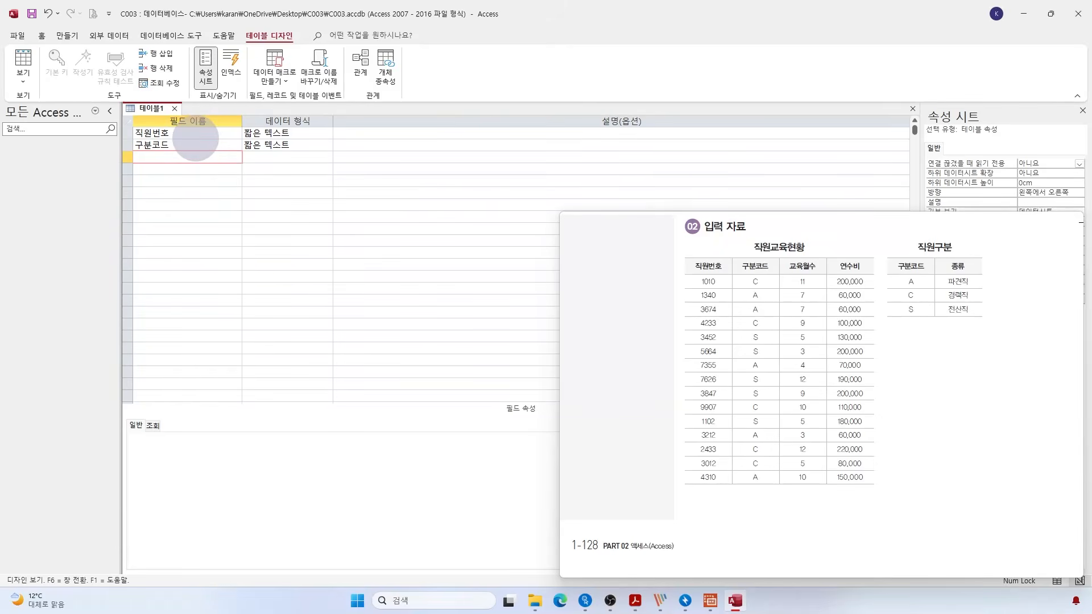
Step: Add the short text fields 교육월수 and 연수비 below 구분코드 in the table design
type("교육월수")
key("Return")
key("Return")
key("Return")
type("연수비")
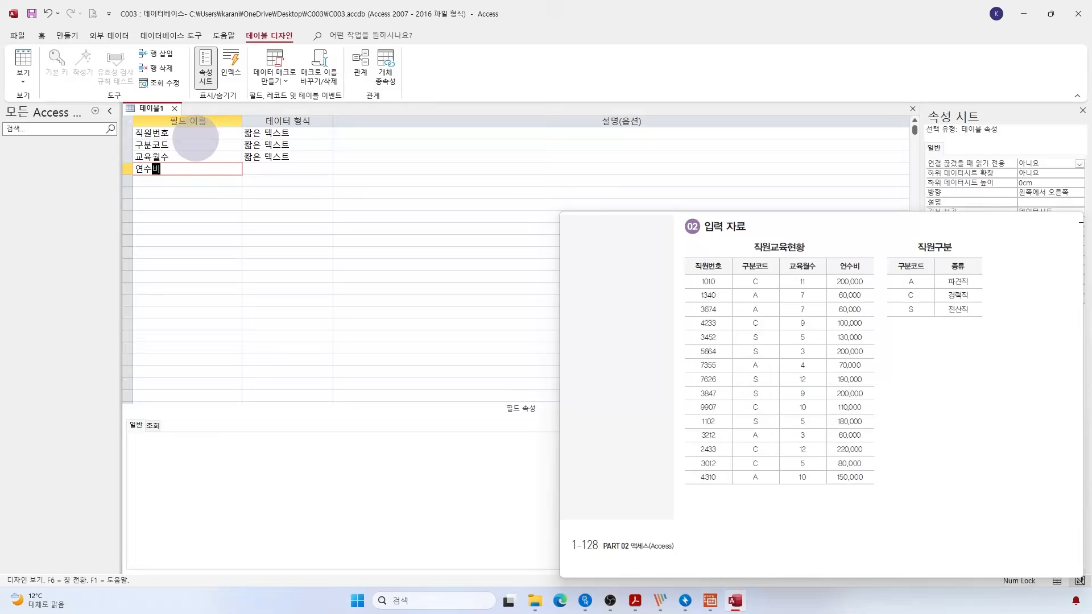
key("Return")
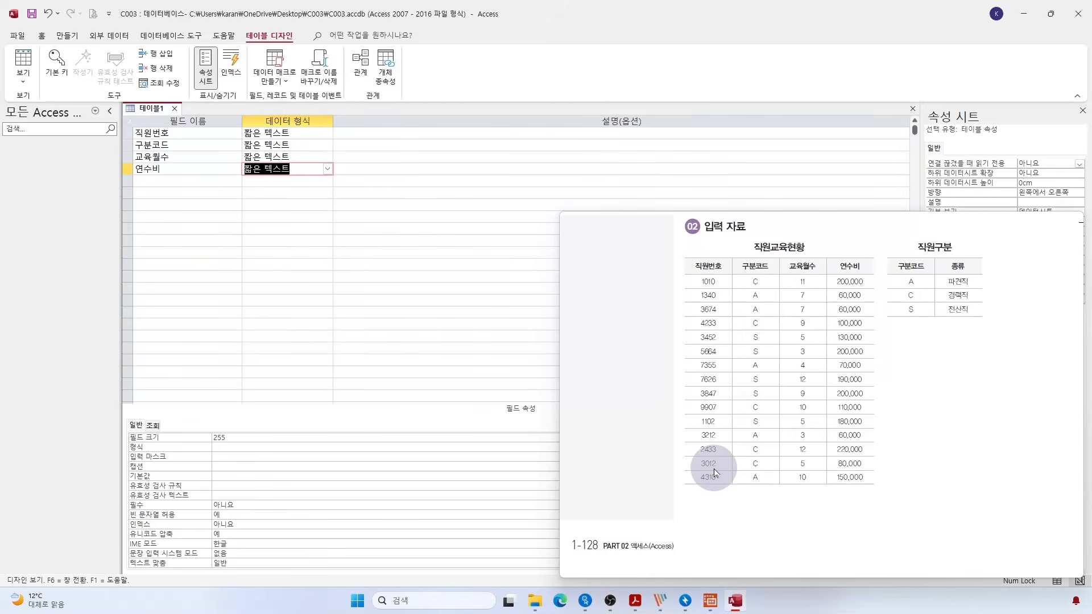
Step: Set the 직원번호 field's data type to 숫자 with 0 decimal places
left_click(302, 133)
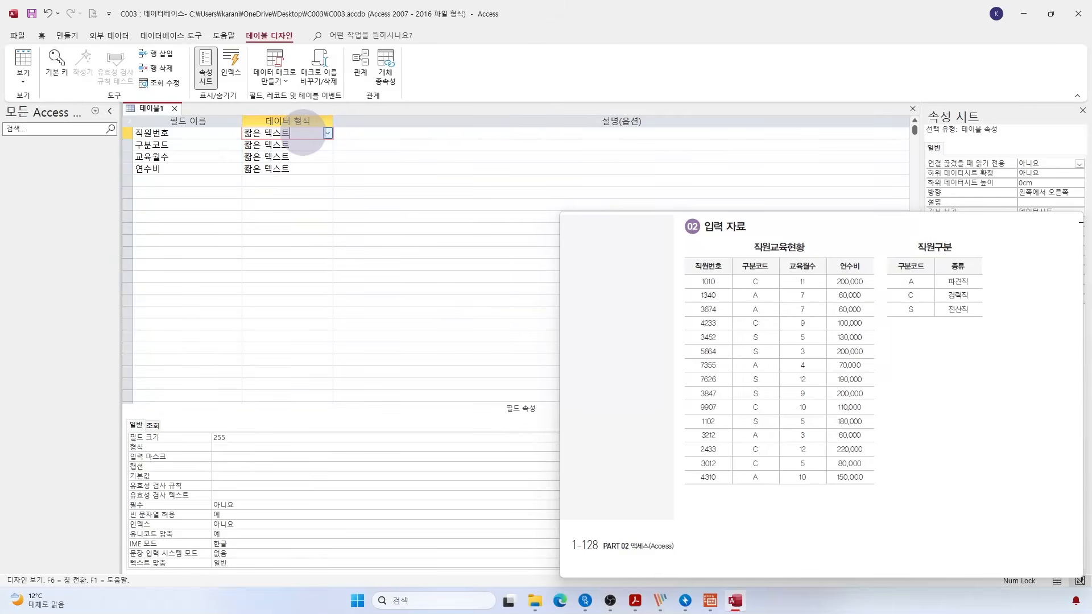
left_click(326, 133)
left_click(307, 164)
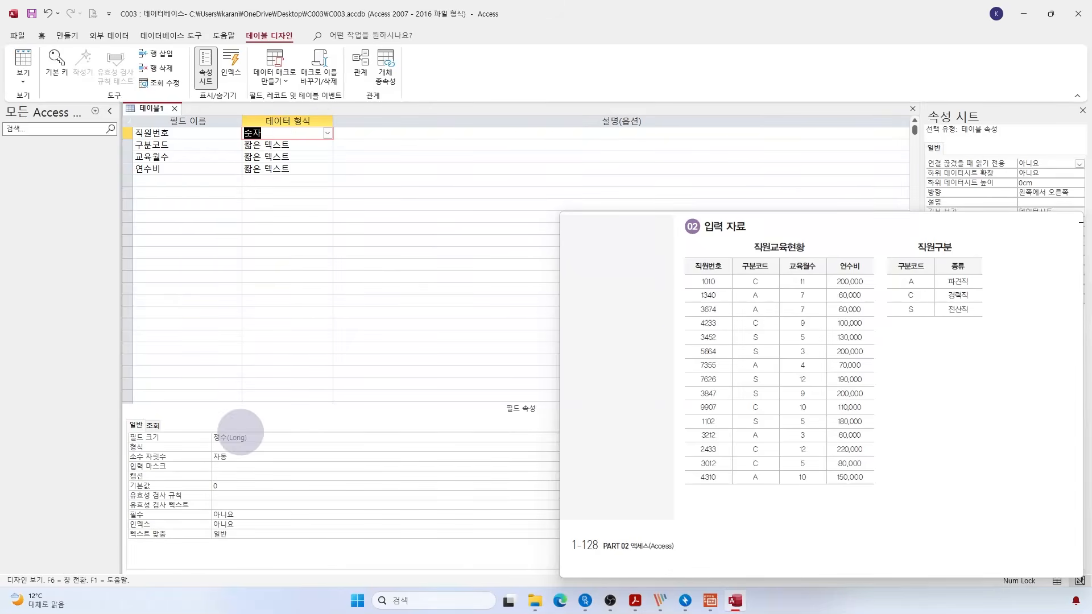
left_click(256, 455)
type("0")
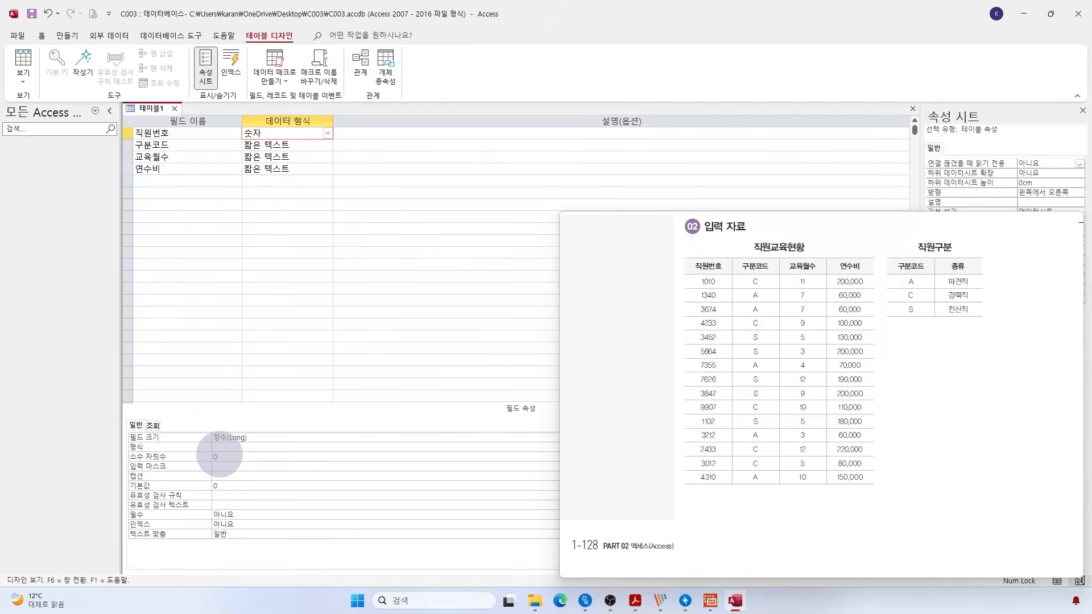
Step: Set the 교육월수 field's data type to 숫자 with 0 decimal places
left_click(313, 146)
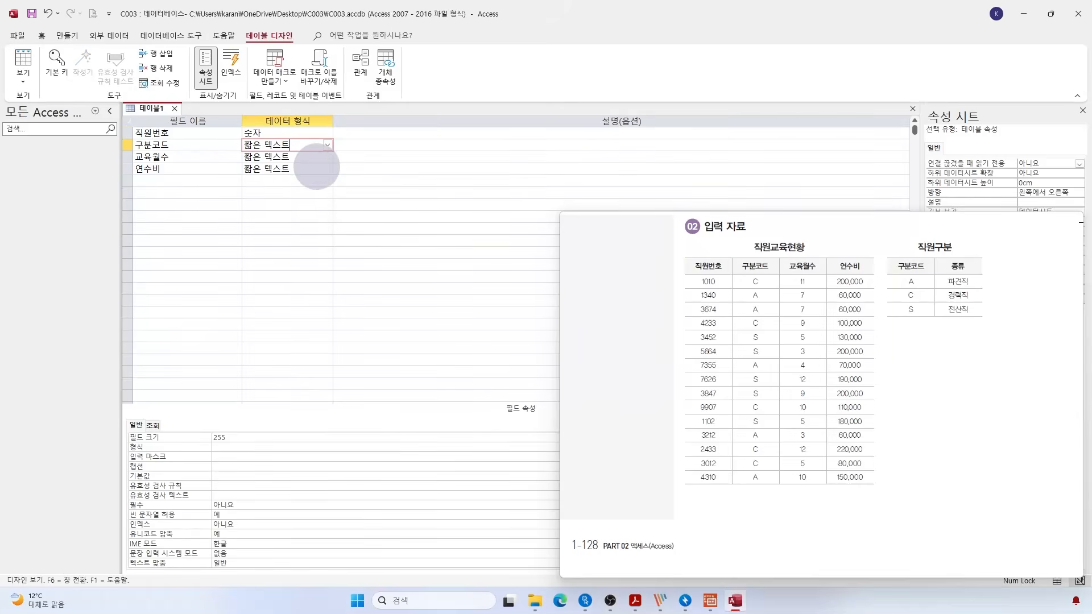
left_click(762, 335)
left_click(318, 156)
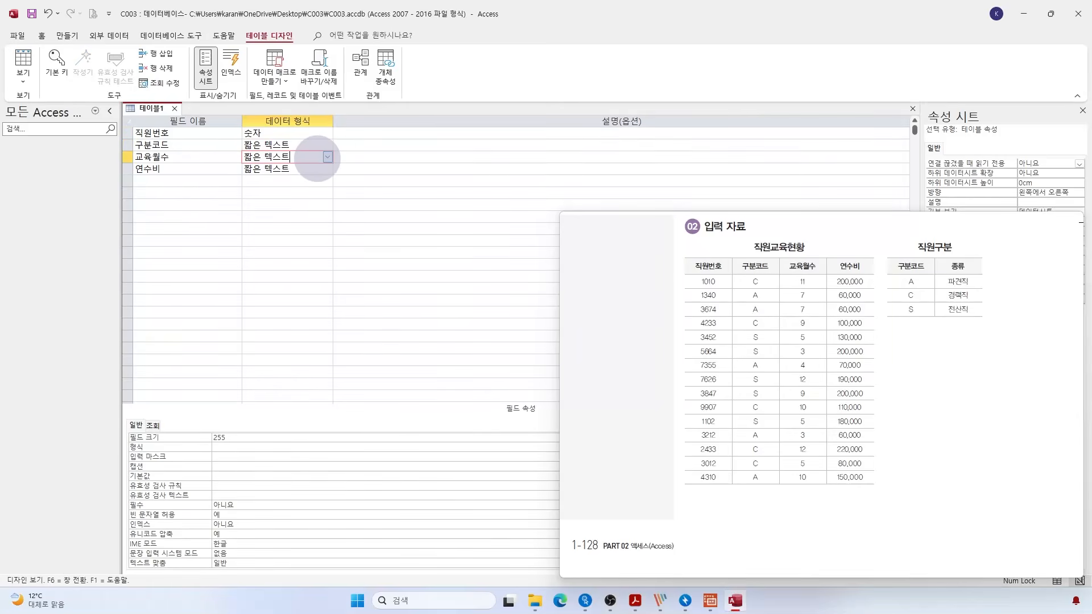
left_click(327, 157)
left_click(288, 192)
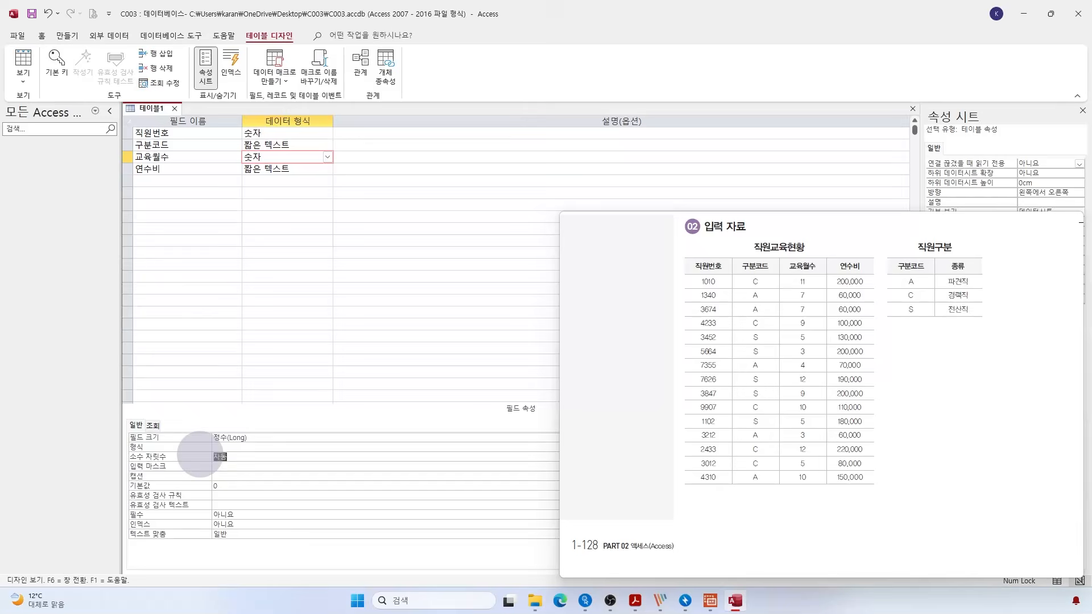
left_click(146, 456)
type("0")
key("Return")
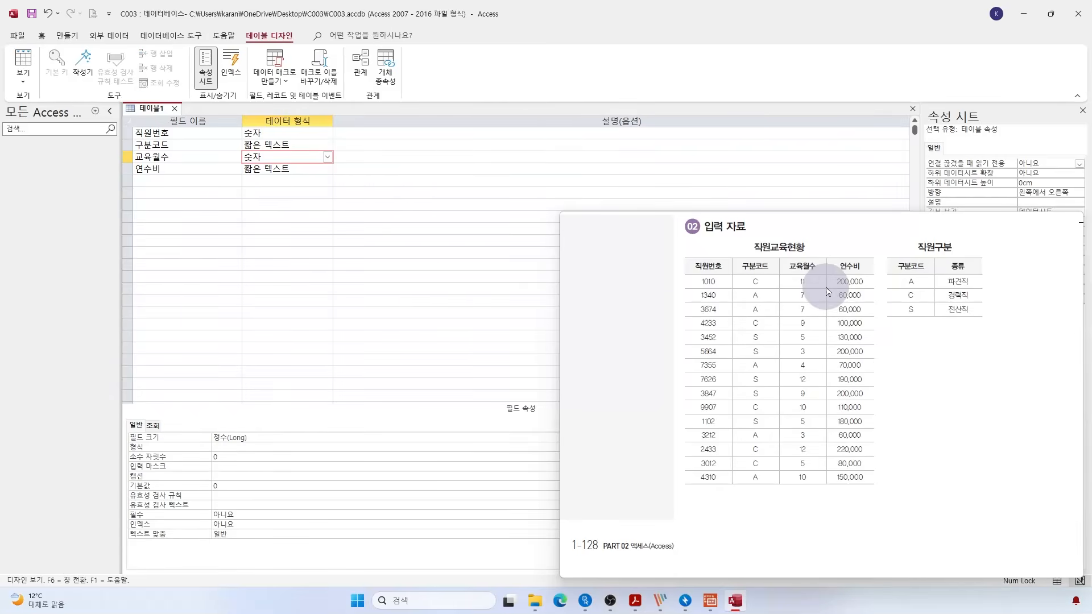
Step: Set the 연수비 field's data type to 통화 with 0 decimal places
left_click(310, 169)
left_click(327, 169)
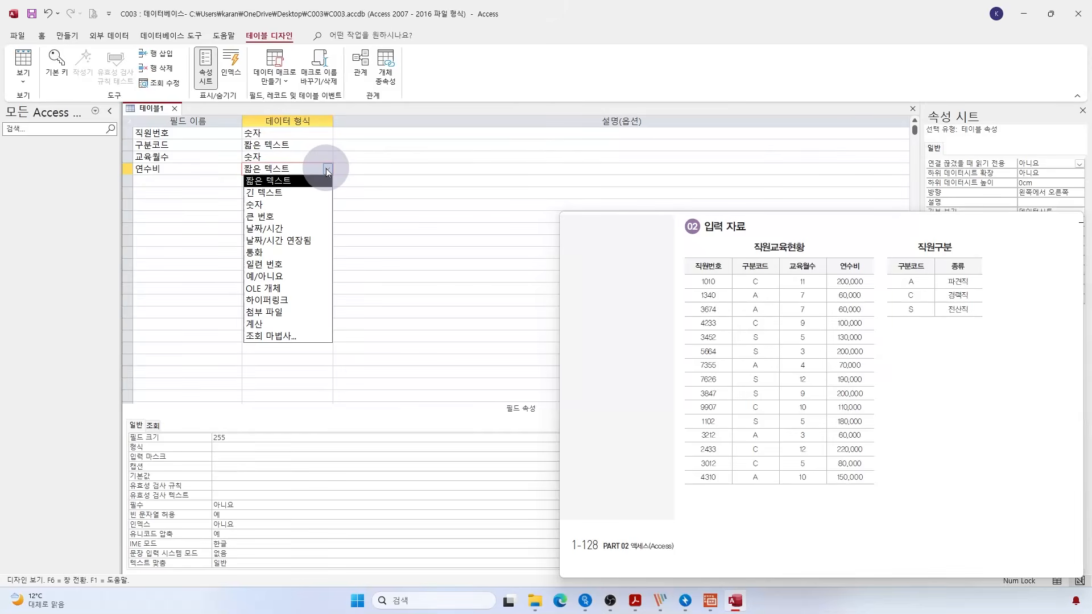
left_click(285, 245)
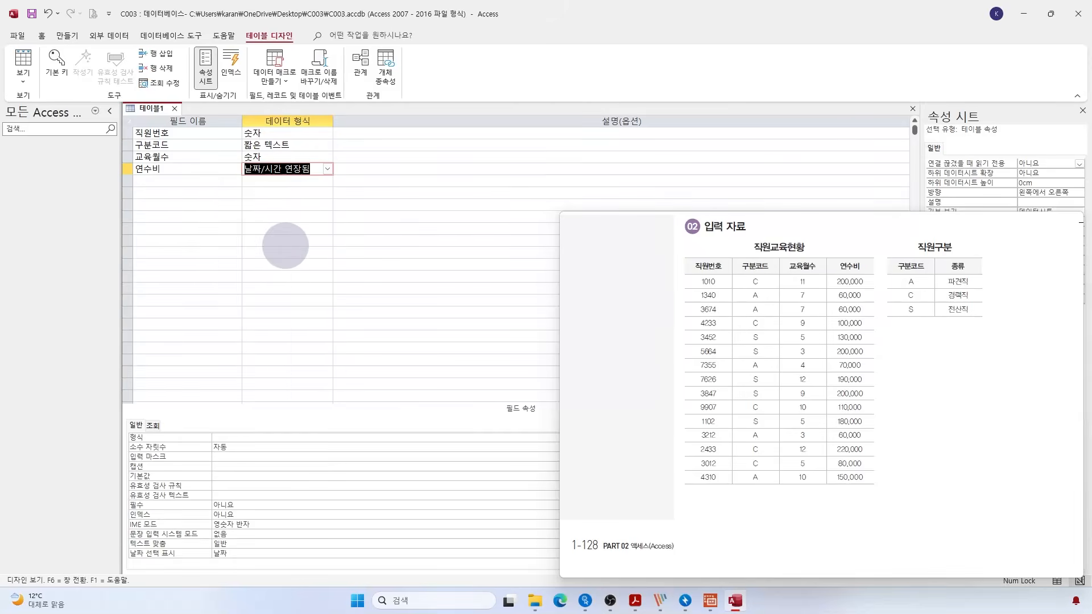
left_click(327, 169)
left_click(287, 252)
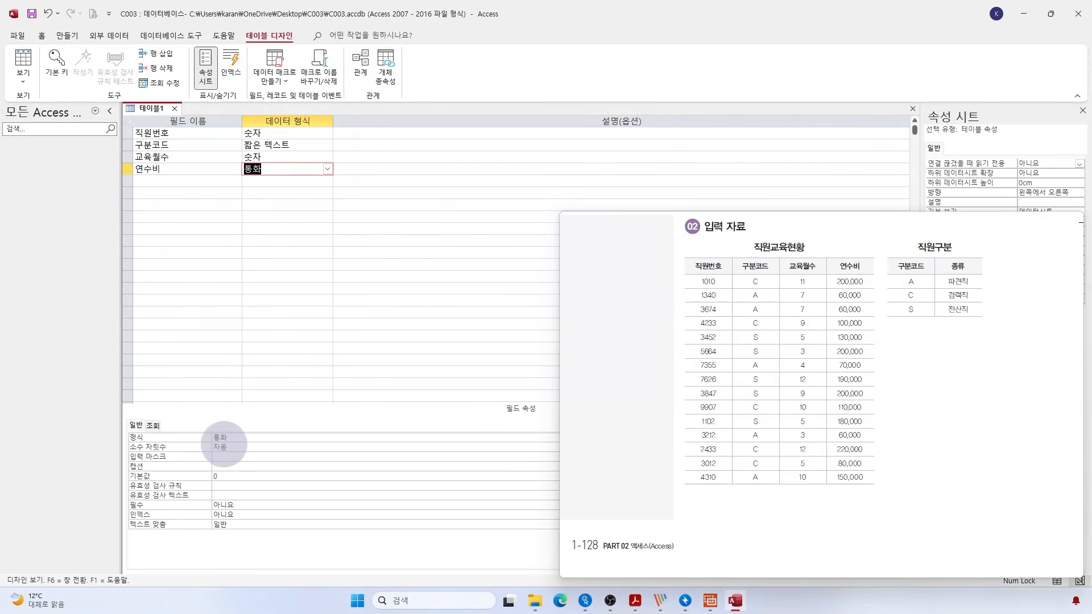
left_click_drag(237, 446, 140, 444)
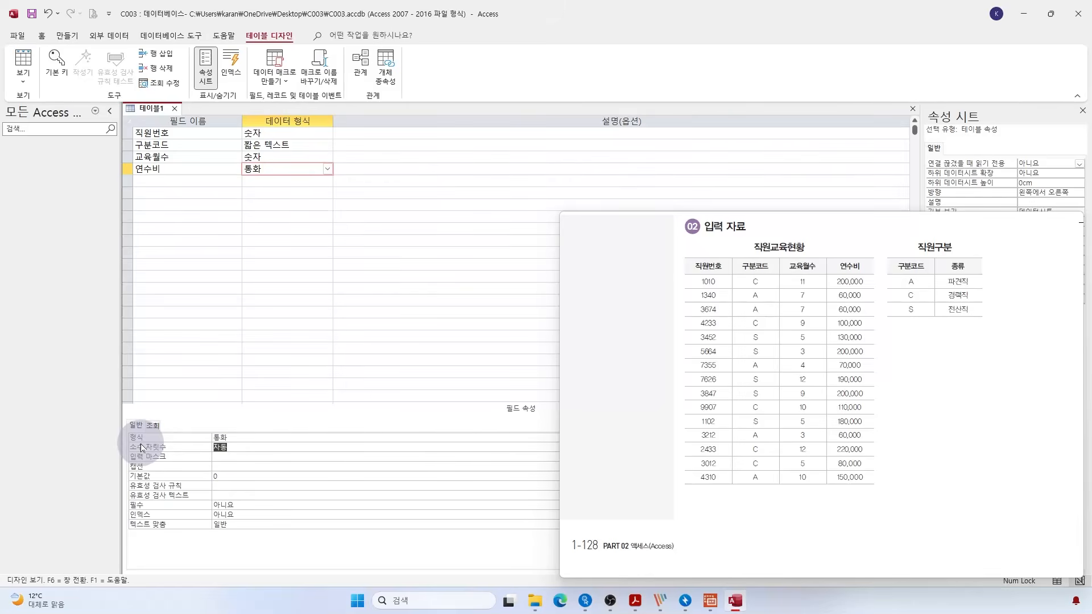
type("0")
key("Return")
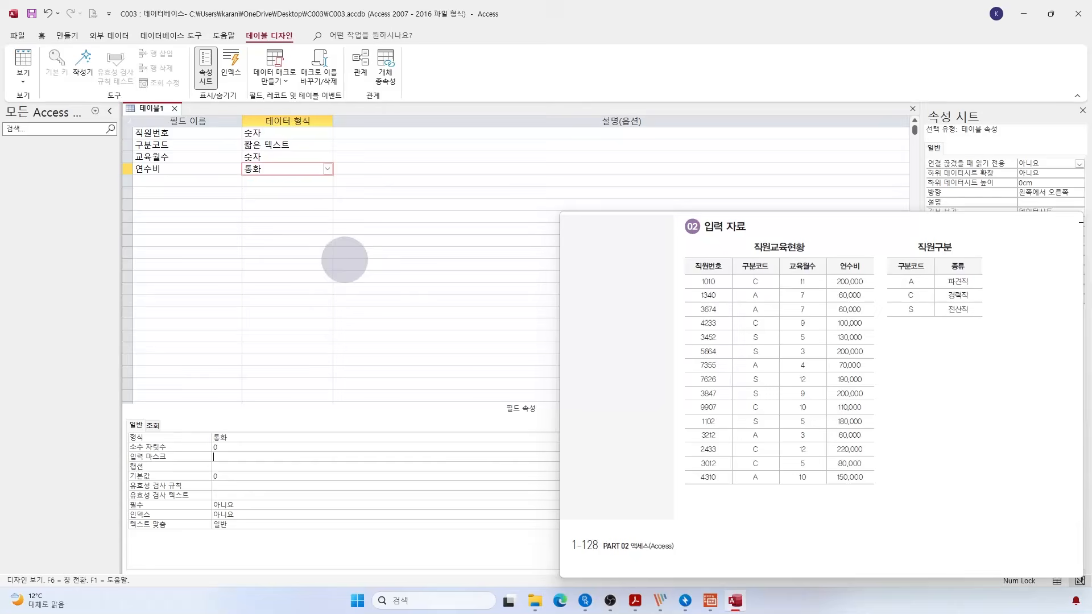
Step: Close the table design and save it as 테이블1 without creating a primary key
left_click(174, 108)
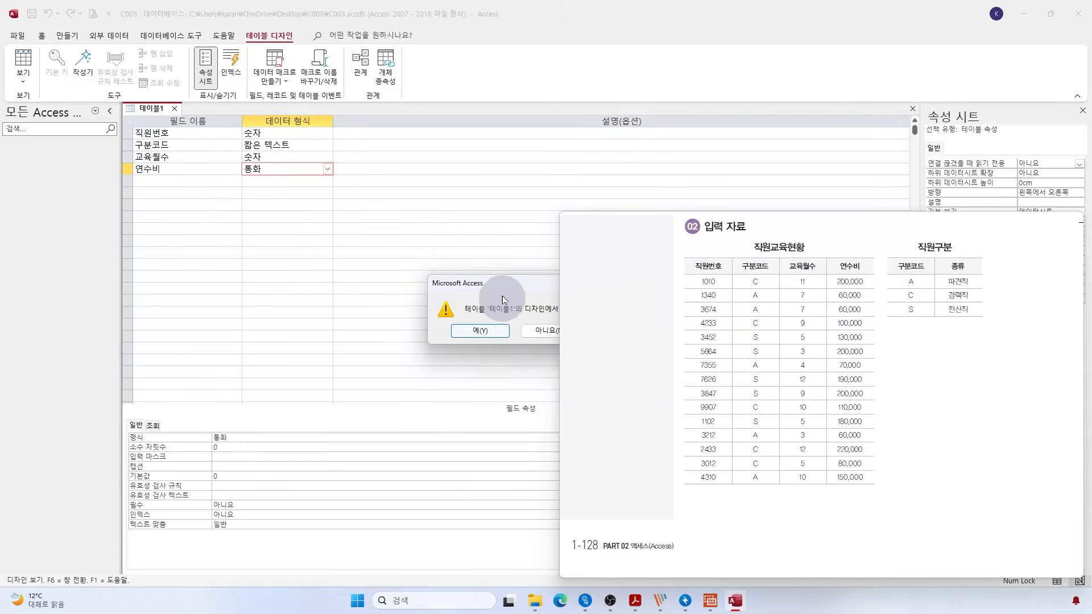
left_click(287, 302)
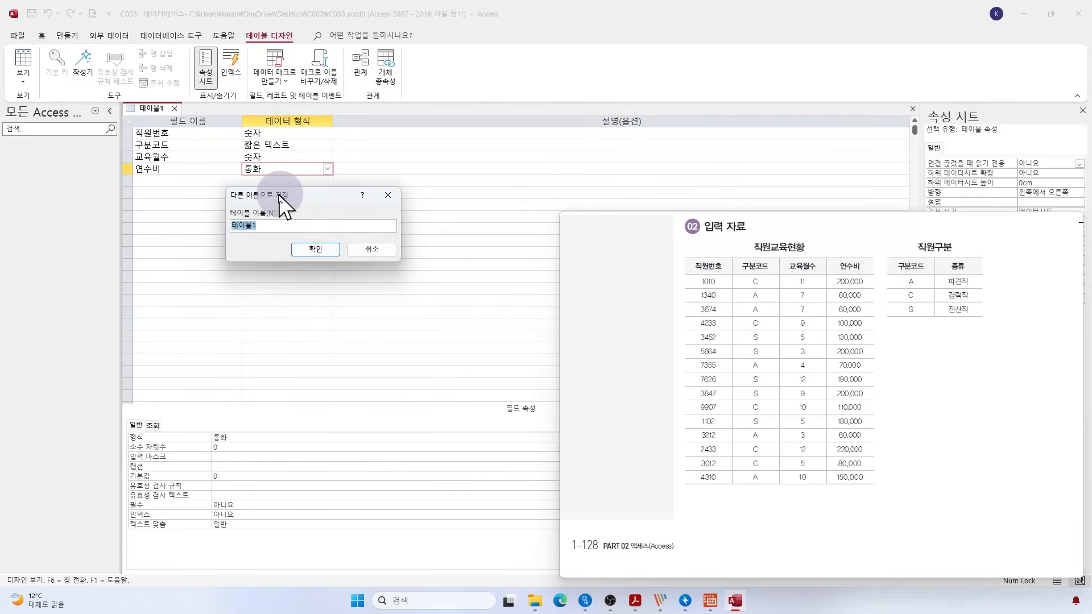
left_click_drag(279, 195, 277, 195)
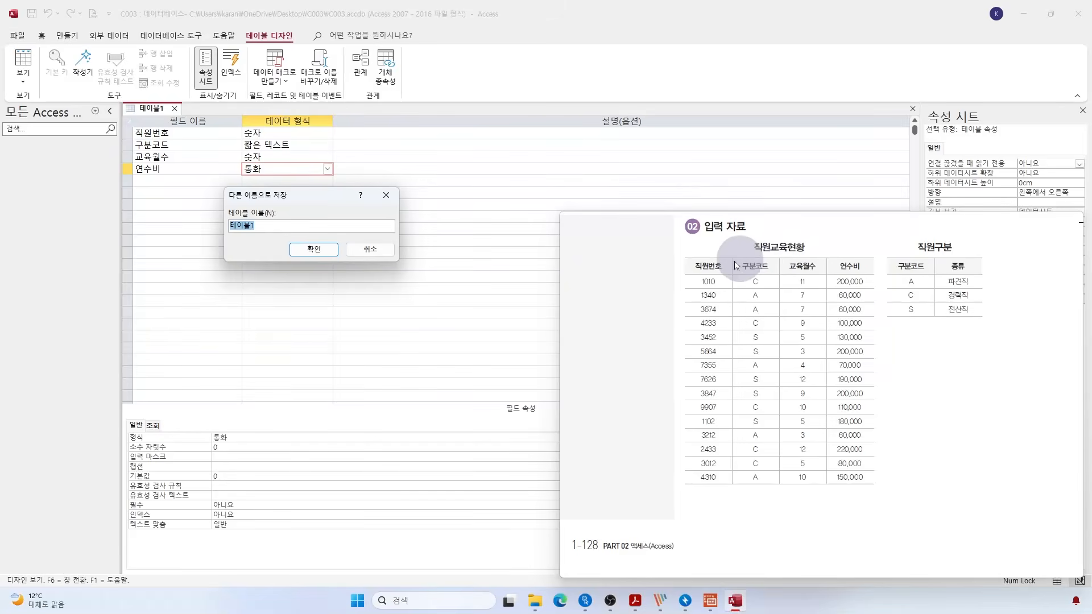
left_click(325, 251)
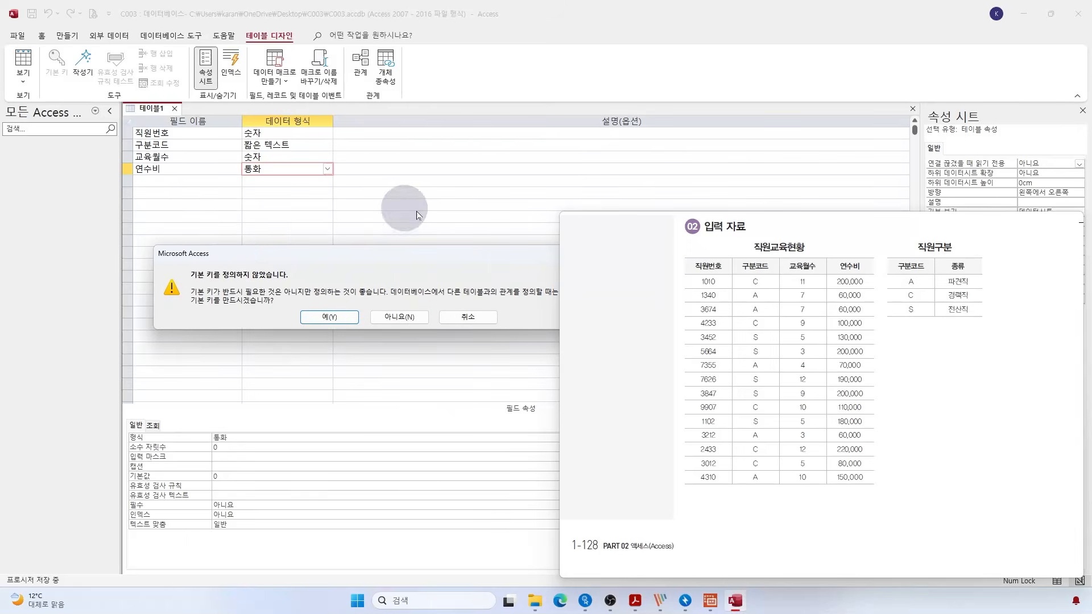
left_click(408, 321)
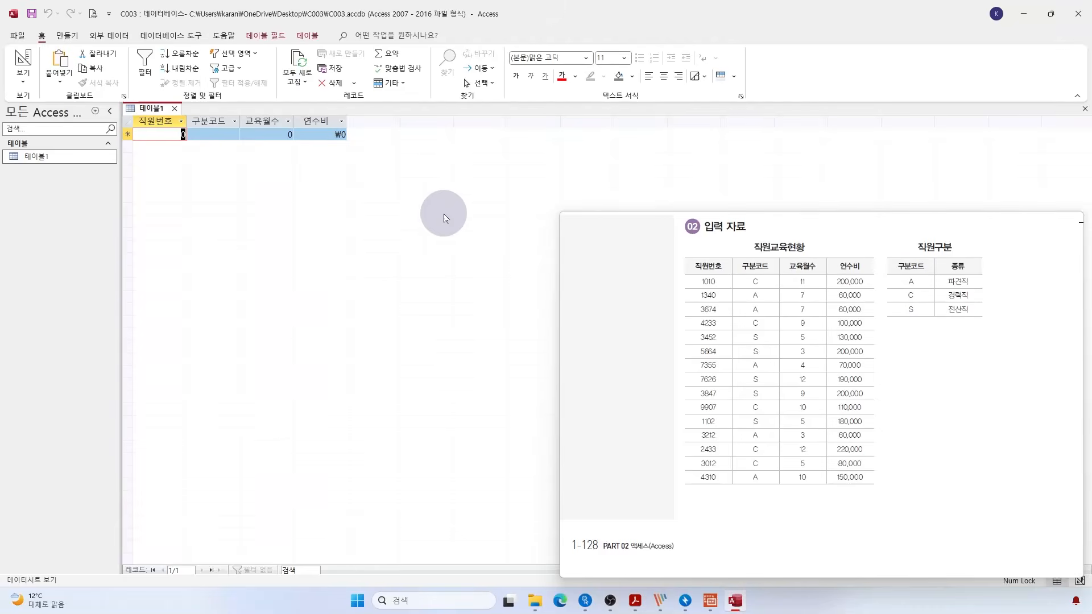
Step: Enter the sheet's first 직원교육현황 record in 테이블1 with its employee number, 구분코드 C, 교육월수 11 and 연수비 200000, and close the table
type("1010")
key("Tab")
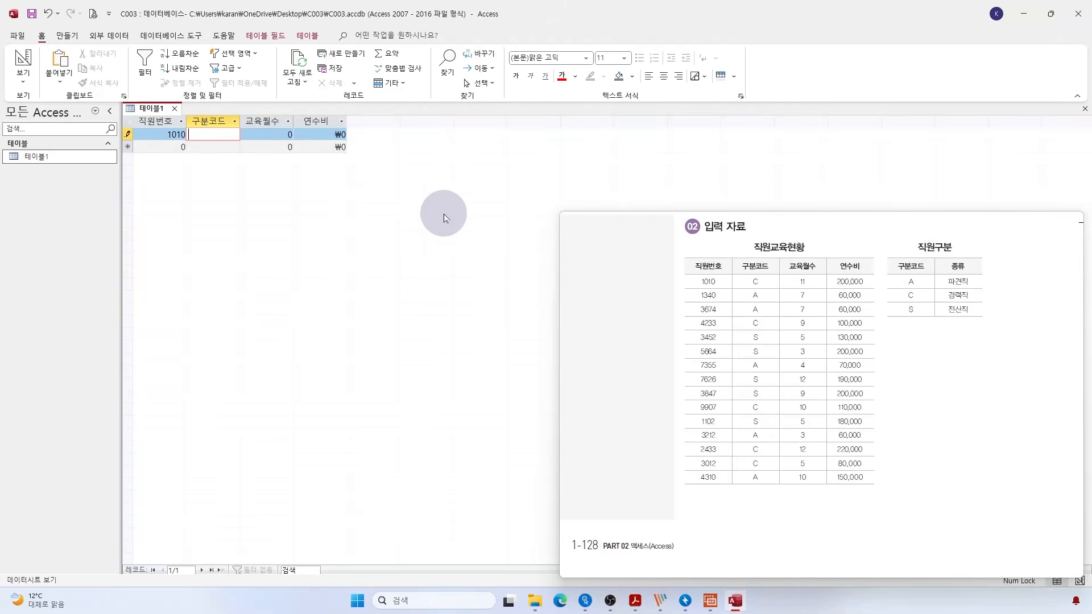
key("Caps_Lock")
type("ㅊ")
key("BackSpace")
type("C")
key("Tab")
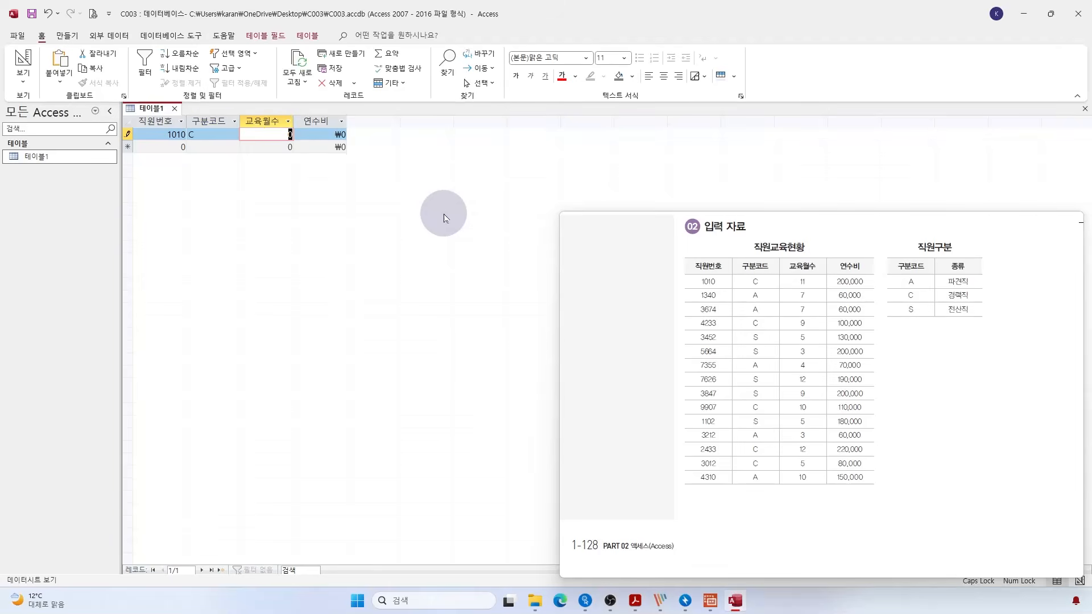
type("11")
key("Tab")
type("200000")
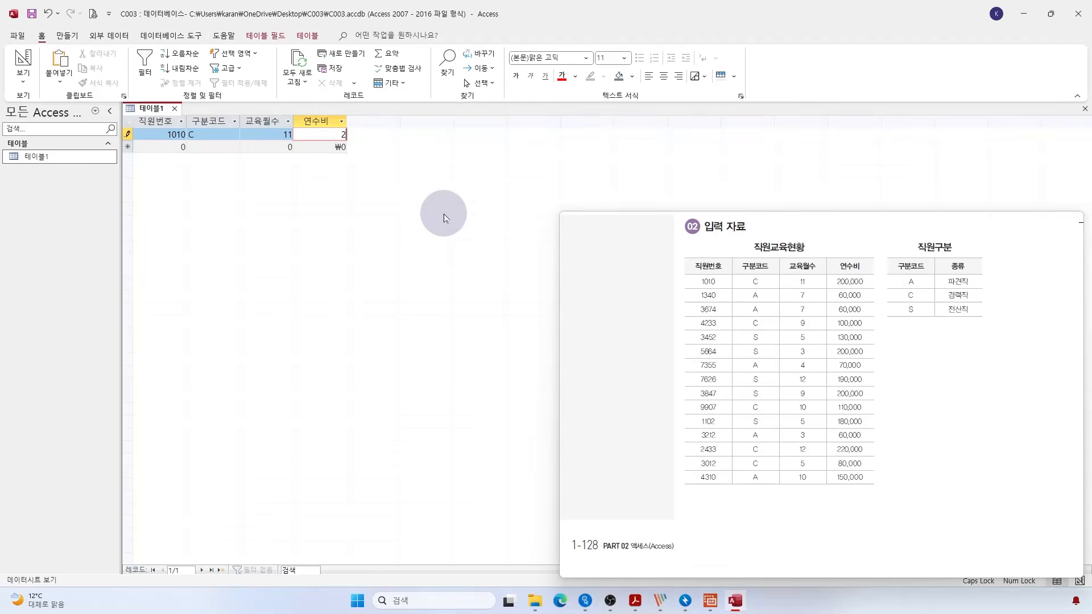
key("Tab")
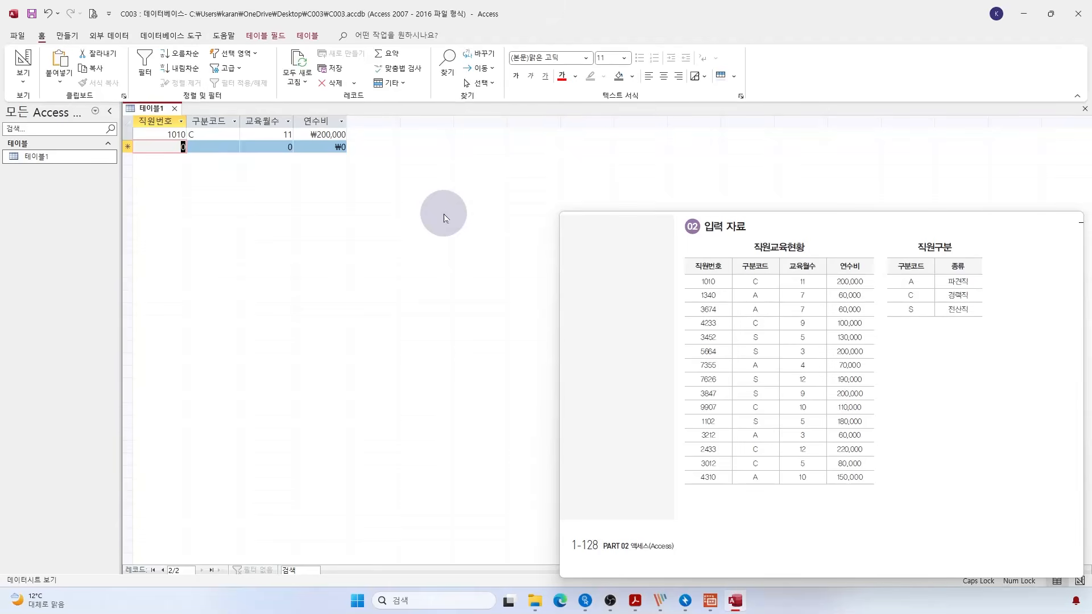
left_click(174, 108)
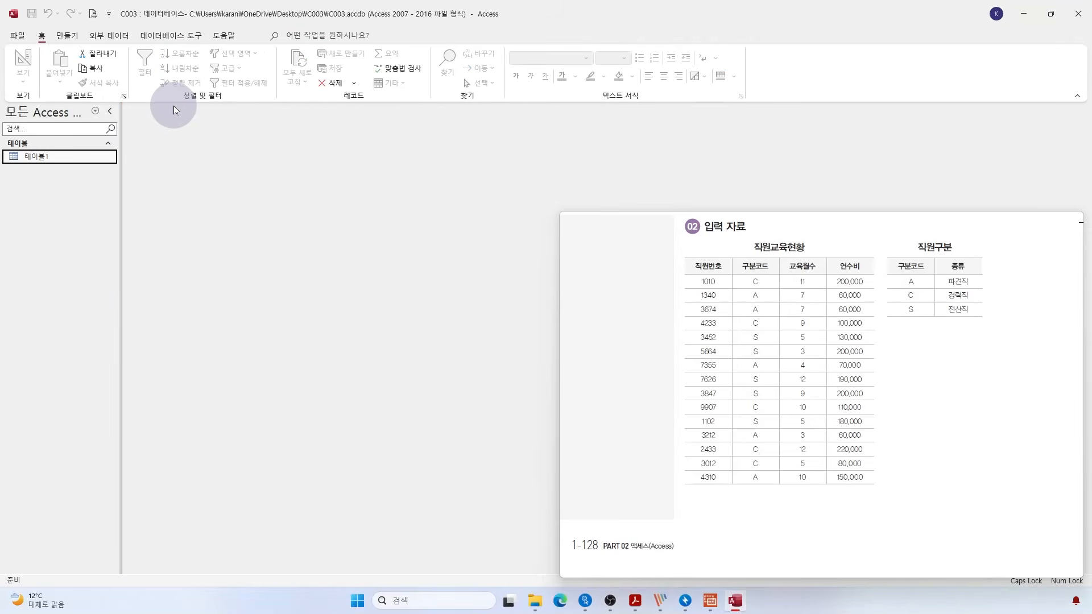
Step: Create a second table in Design view and add the short text field 구분코드
left_click(71, 40)
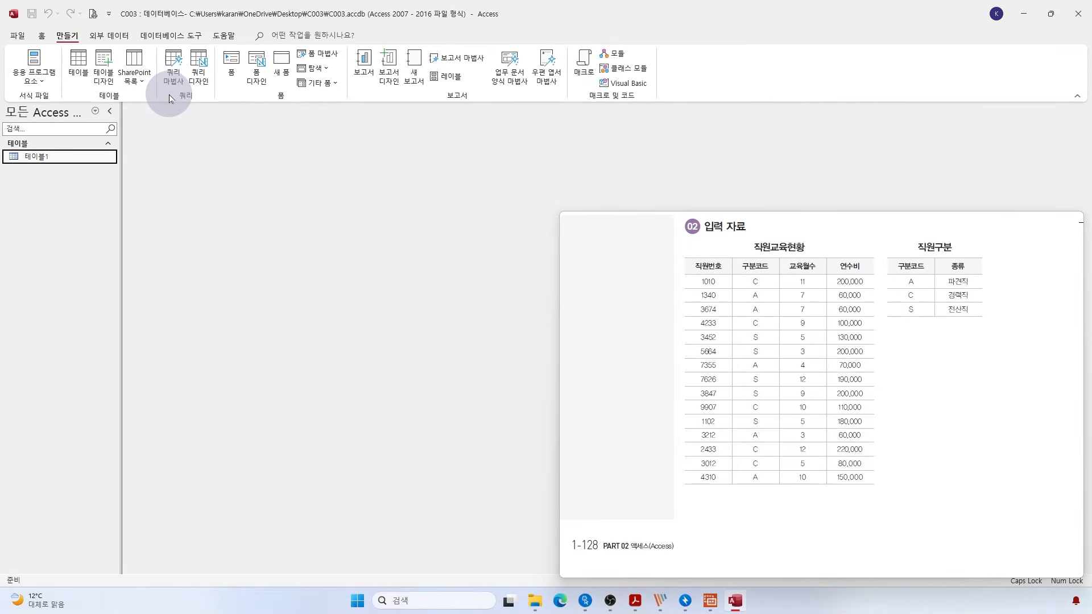
left_click(103, 67)
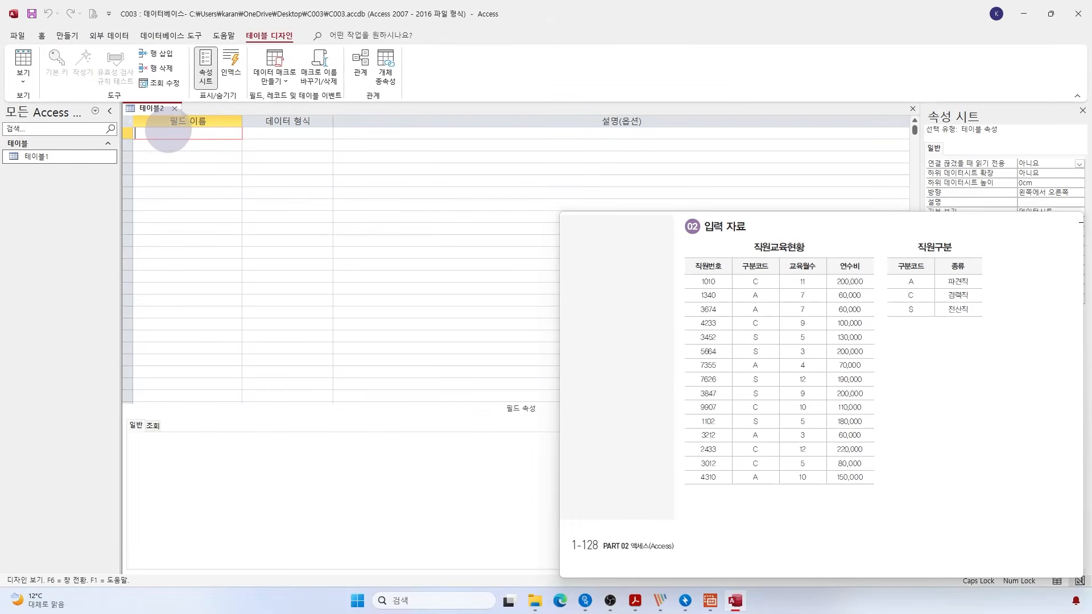
type("RNQNS")
key("BackSpace")
key("BackSpace")
key("BackSpace")
key("BackSpace")
key("BackSpace")
type("구분코드")
key("Return")
key("Return")
key("Return")
Step: Add the short text field 종류 below 구분코드 in the table design
type("정")
key("BackSpace")
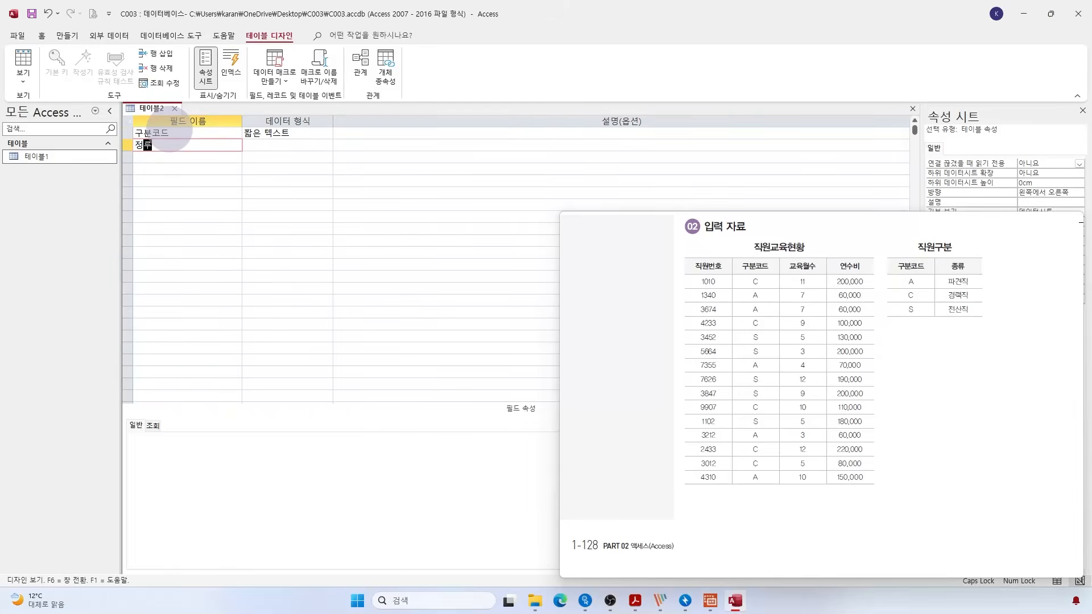
type("종류")
key("Return")
key("Return")
key("Return")
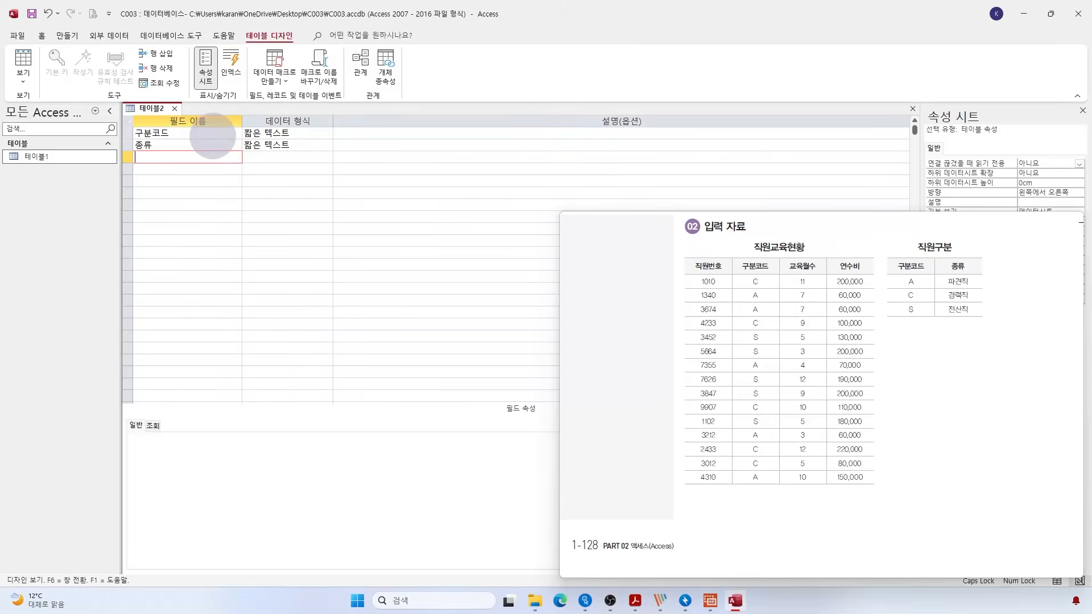
Step: Make 구분코드 the primary key and save the closed table design as 테이블2
left_click(128, 132)
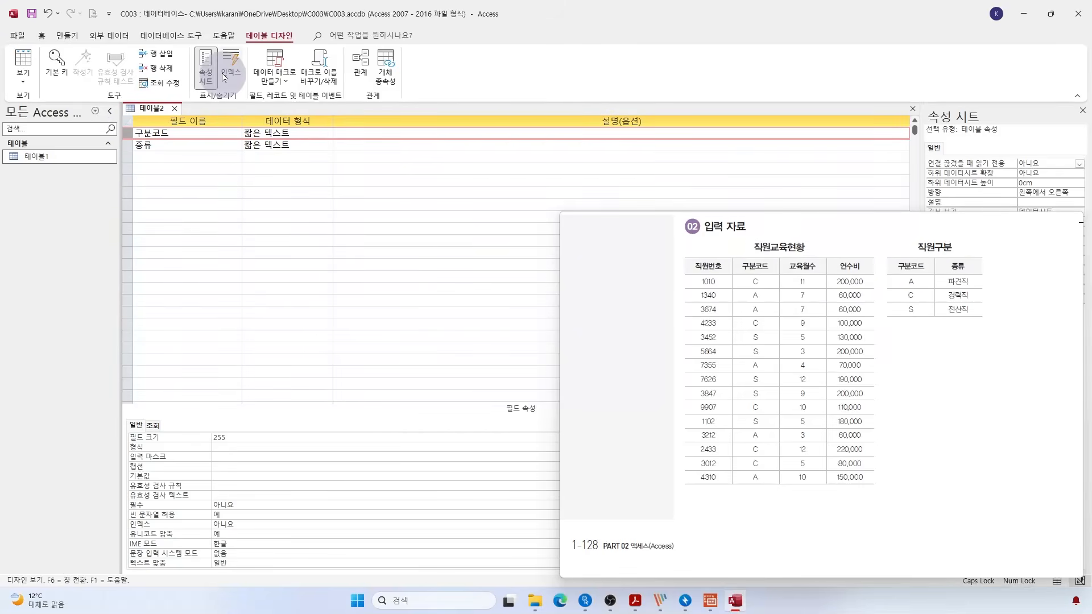
left_click(56, 66)
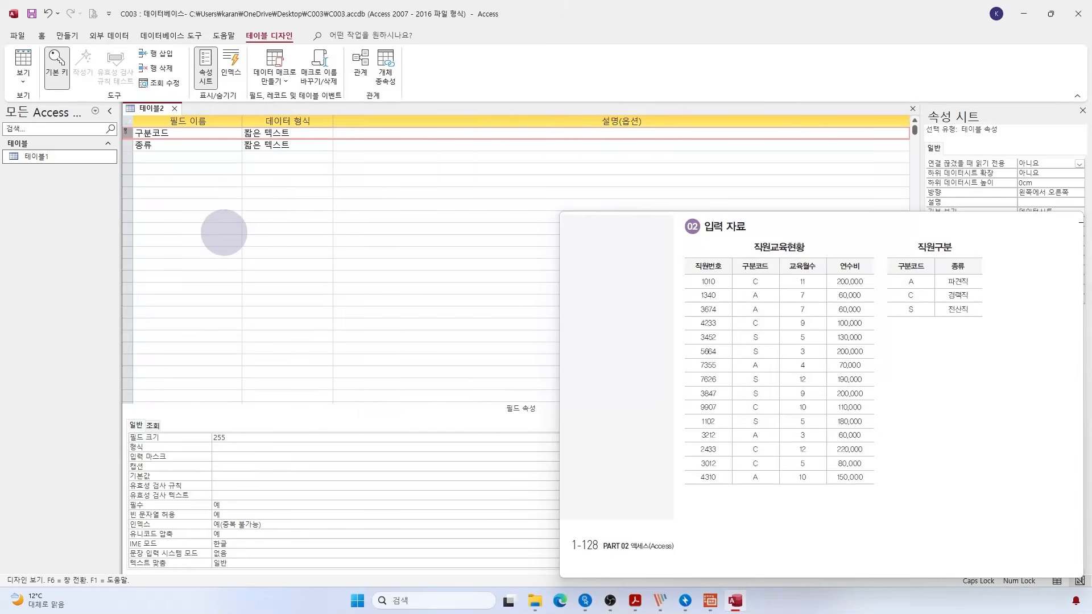
left_click(175, 108)
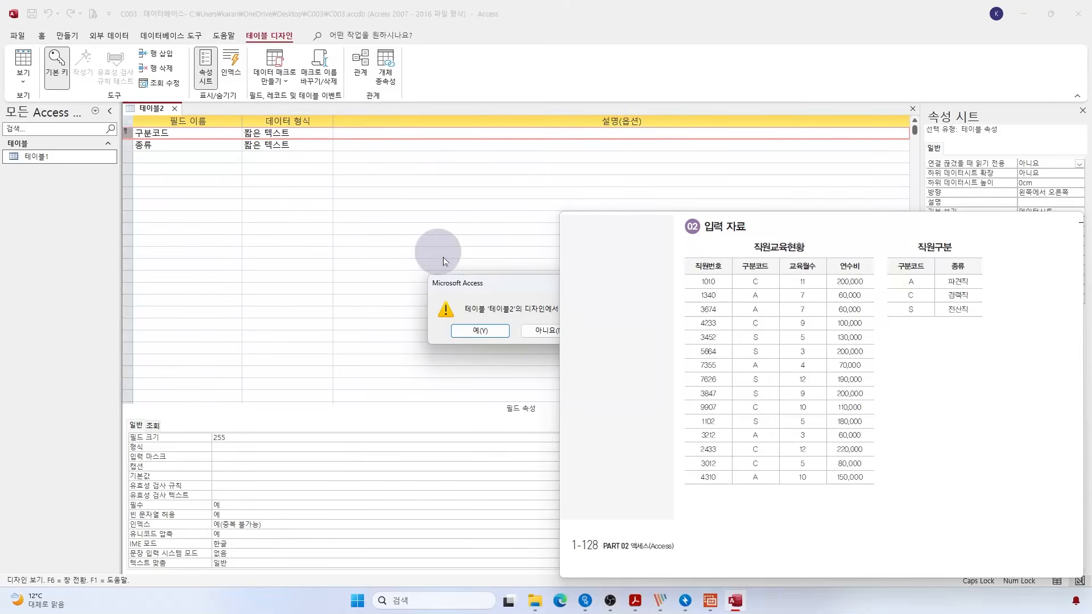
left_click_drag(496, 292, 311, 228)
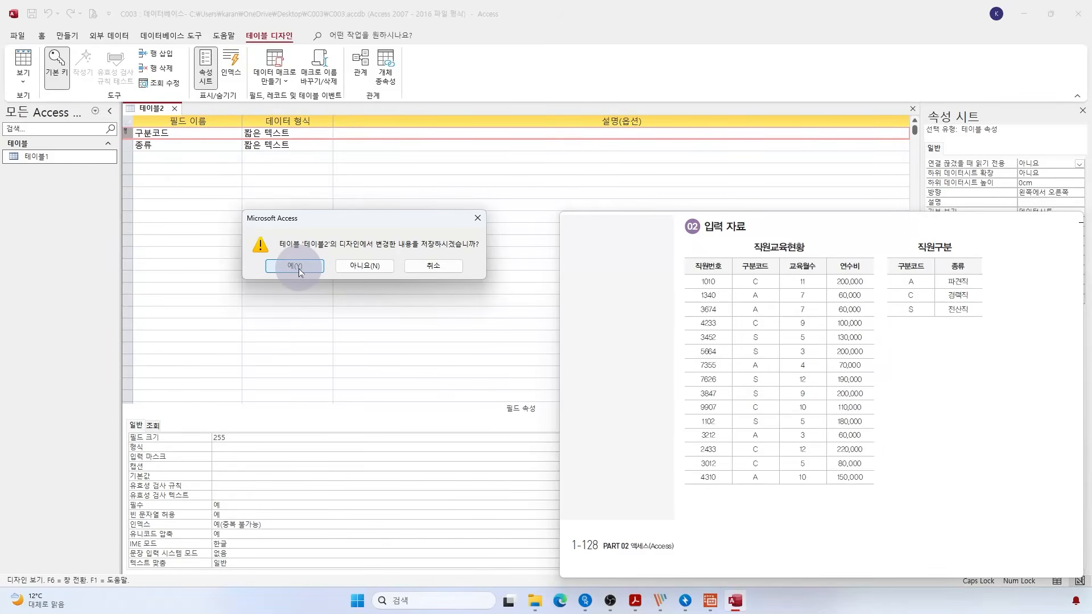
left_click(299, 269)
left_click(526, 231)
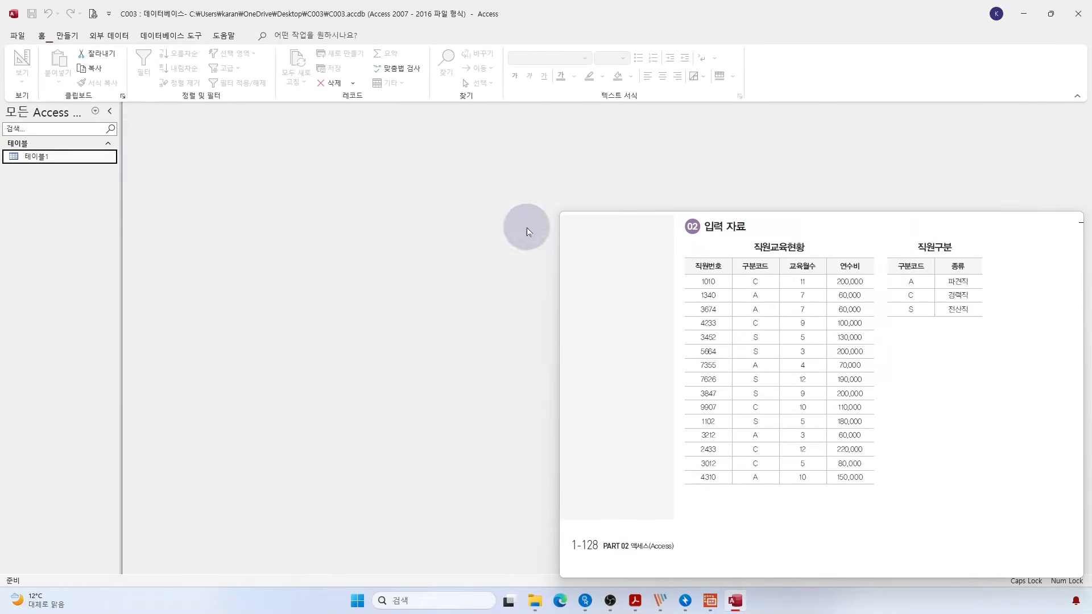
Step: Open 테이블2, enter the record with 구분코드 A and 종류 파견직, and close the table
double_click(34, 170)
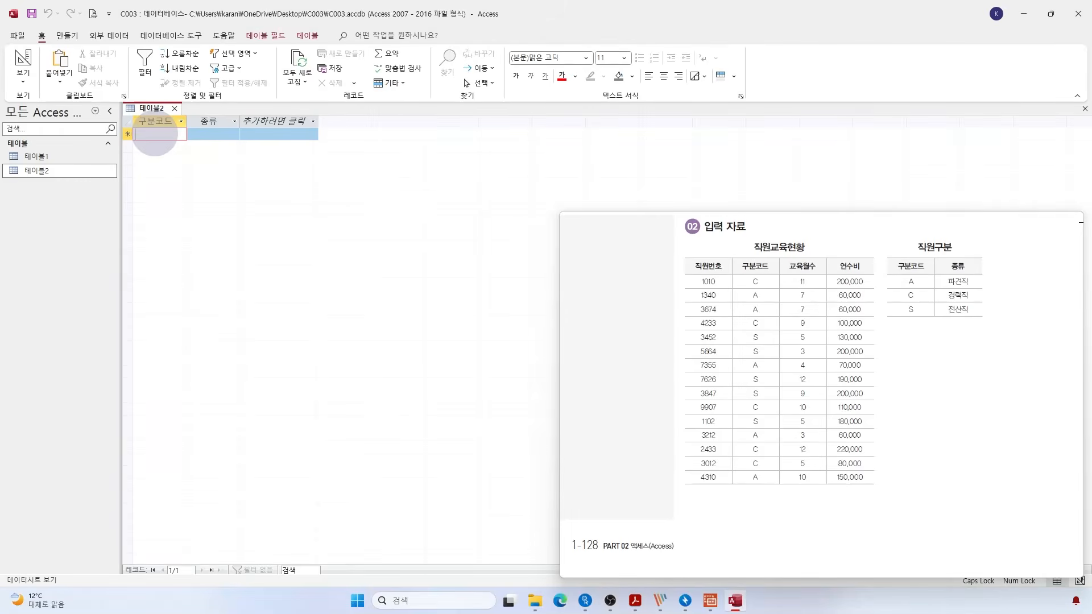
type("ㅁ")
key("BackSpace")
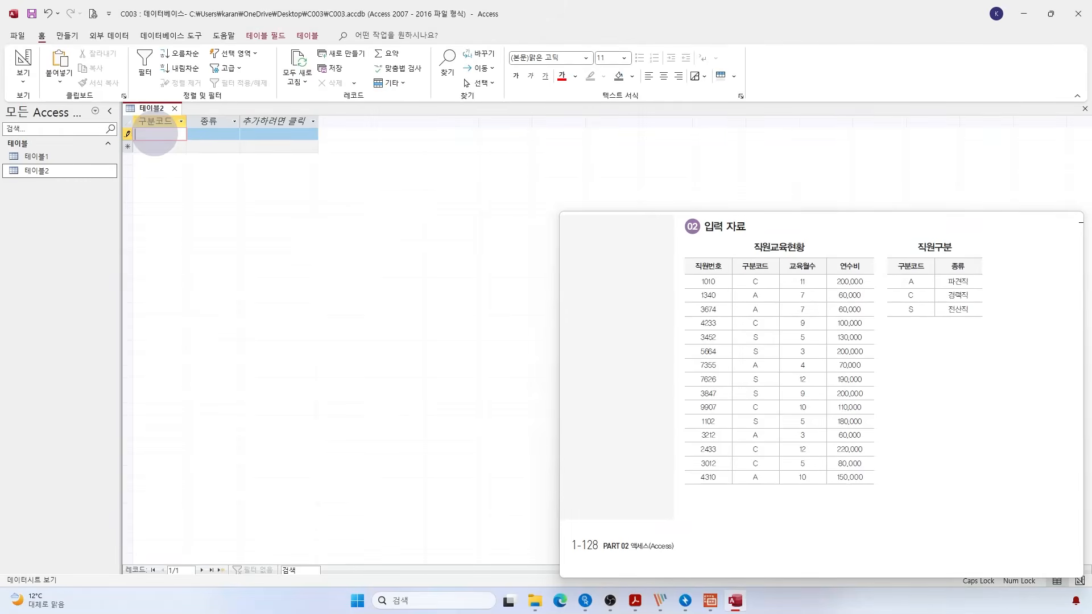
key("Tab")
left_click(154, 134)
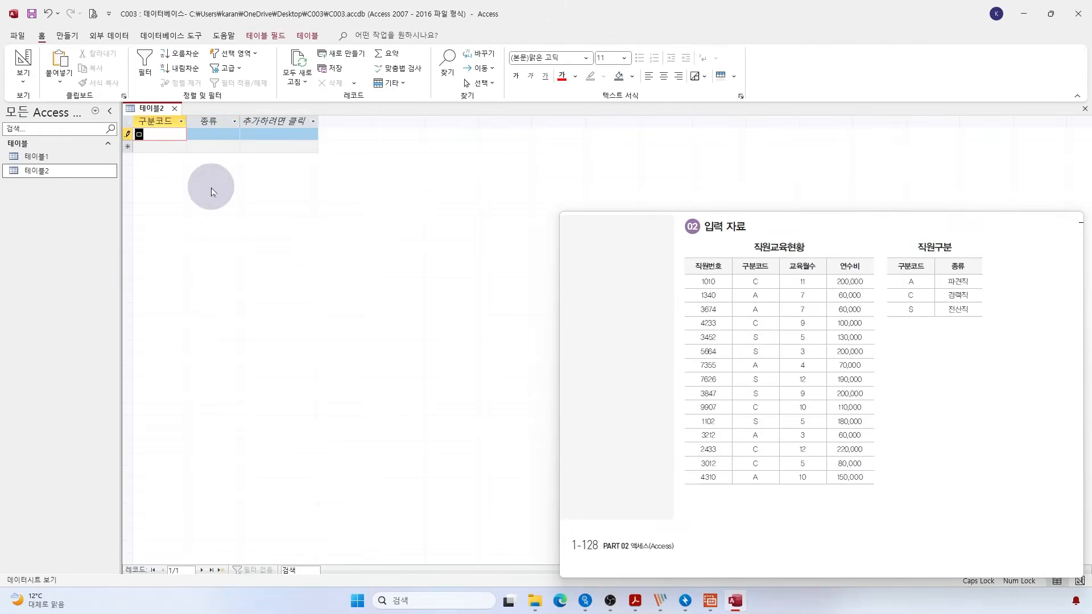
type("A")
key("Tab")
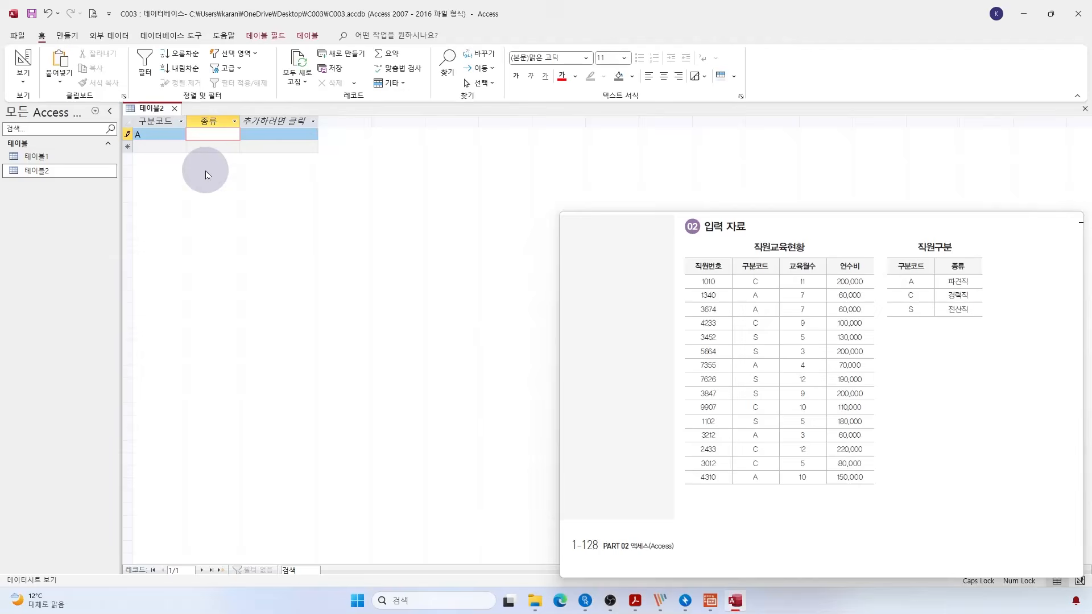
type("파견직")
key("Tab")
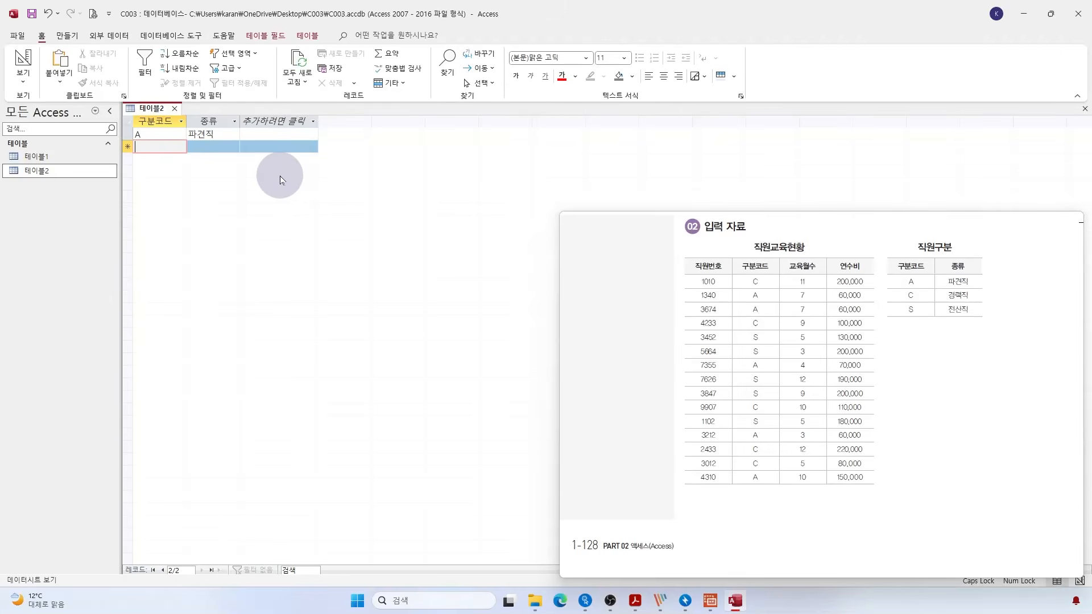
left_click(177, 108)
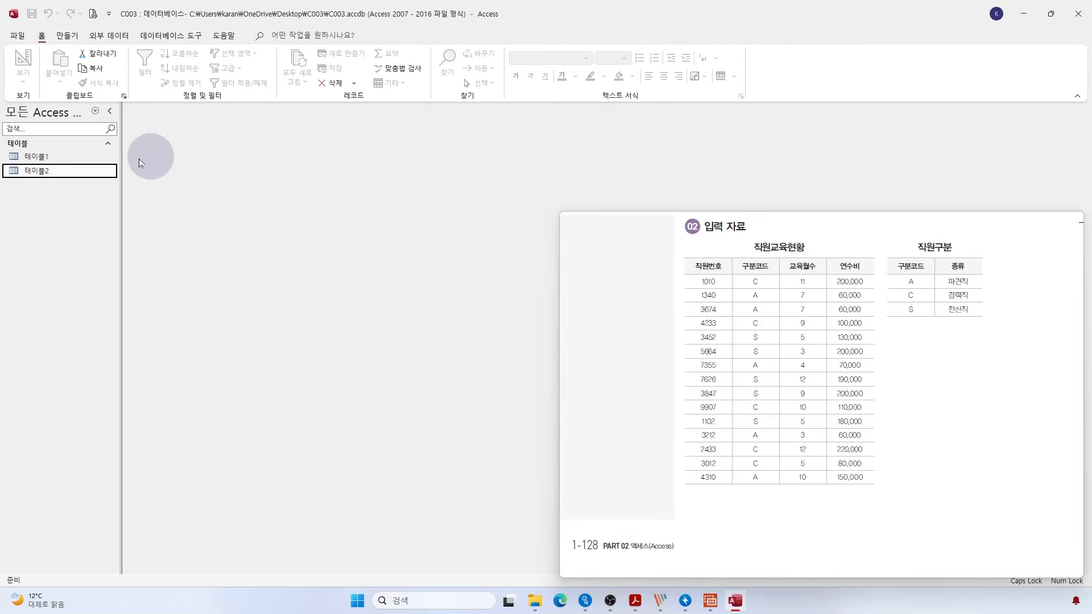
Step: Open both 테이블1 and 테이블2 in Datasheet view
double_click(37, 156)
double_click(55, 175)
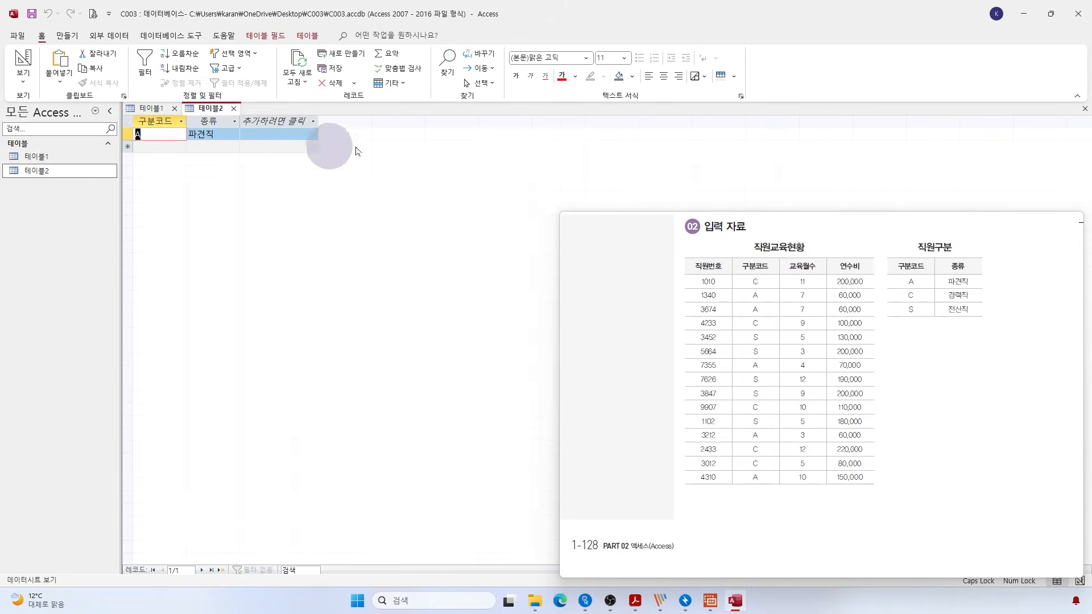
Step: Check the records of 테이블1 and 테이블2 in Datasheet view and close both tables
left_click(149, 108)
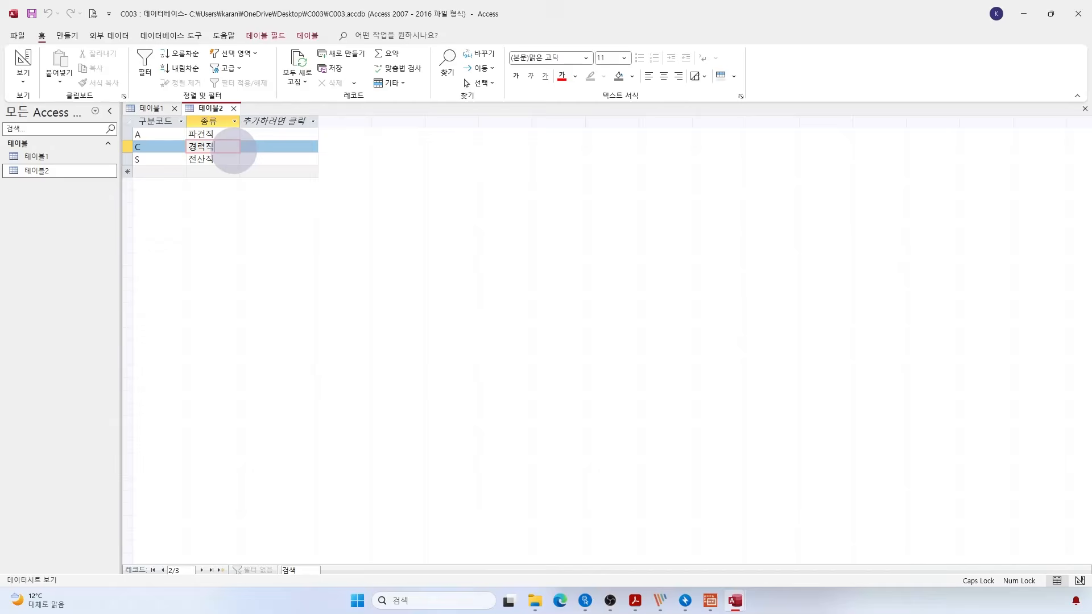
left_click(233, 108)
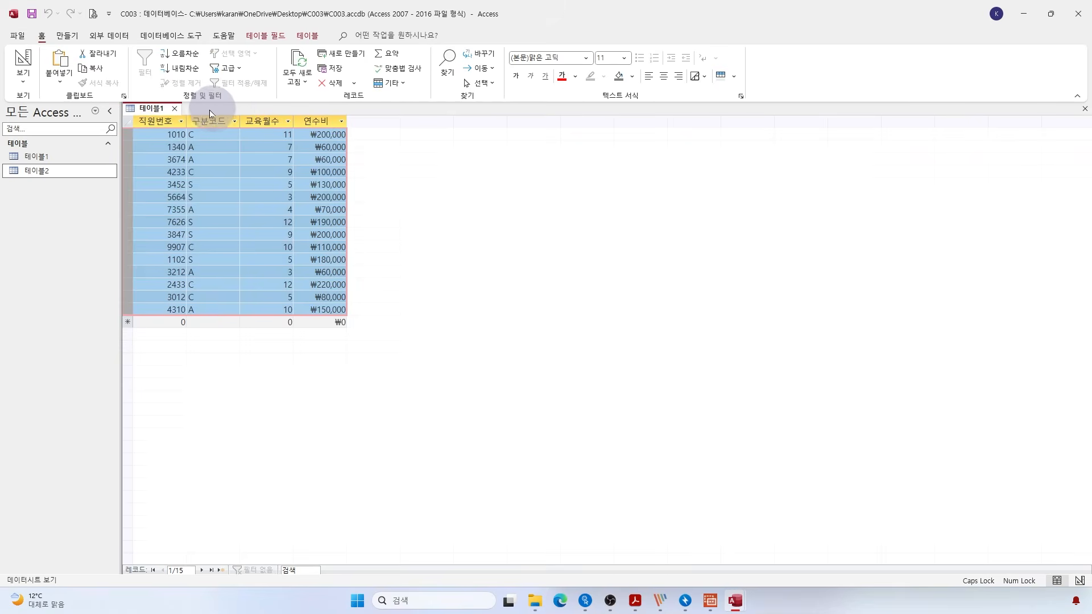
left_click(175, 108)
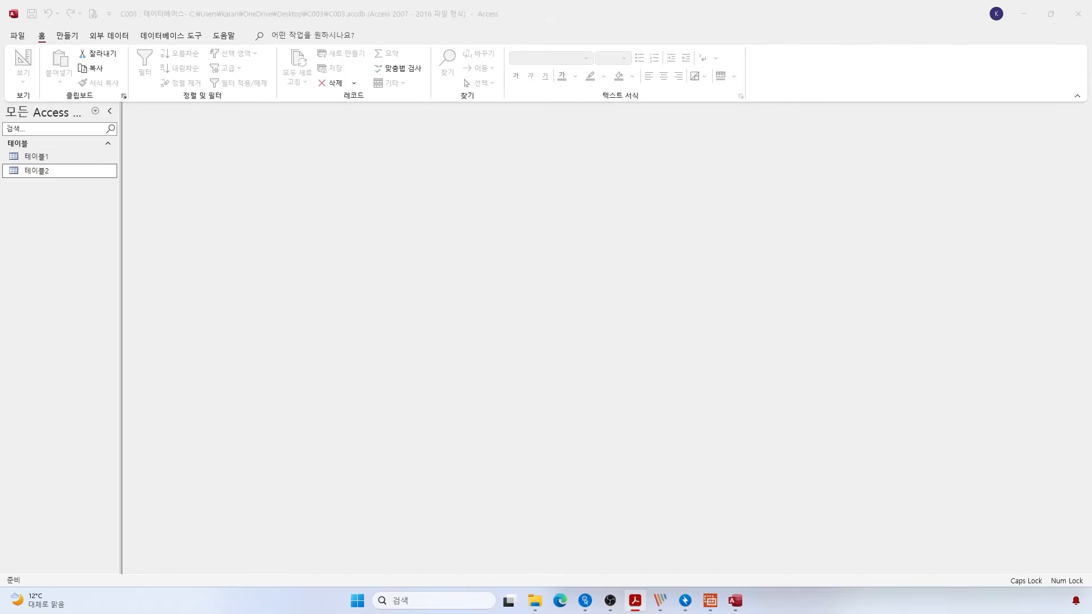
Step: Read the exam's section 03 조회 화면(SCREEN) 설계, covering the query conditions, required fields and the 조회 화면 서식 layout
left_click(710, 600)
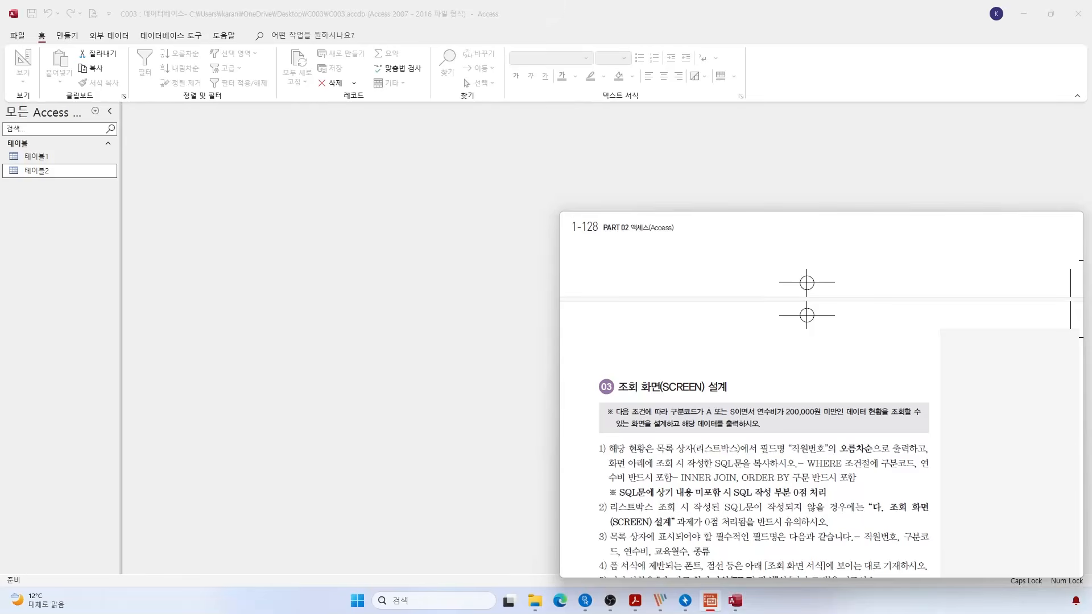
scroll(821, 398, "down", 3)
scroll(821, 398, "up", 1)
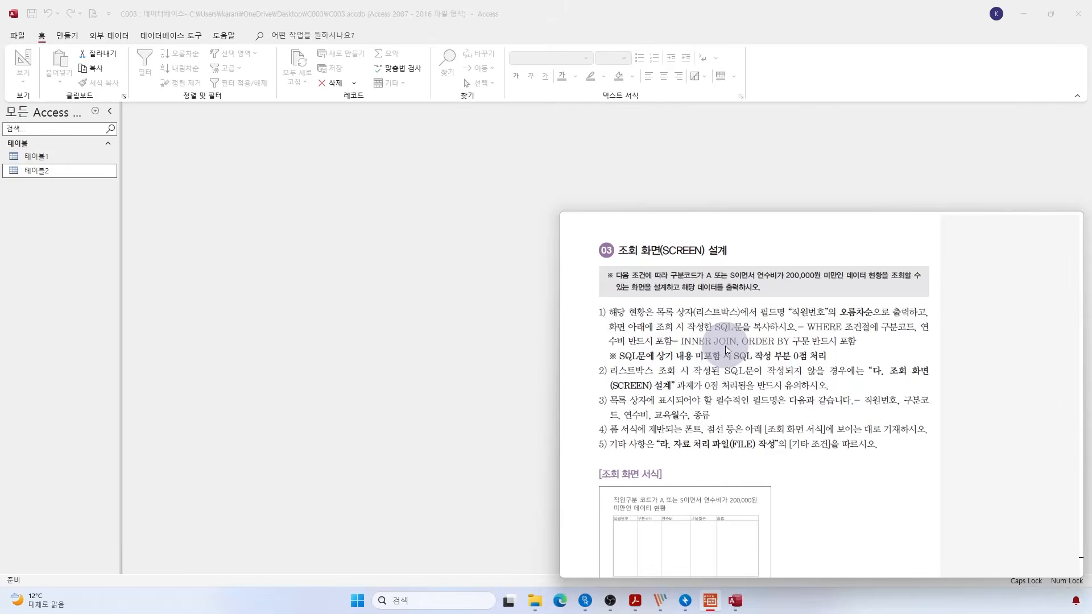
left_click(68, 35)
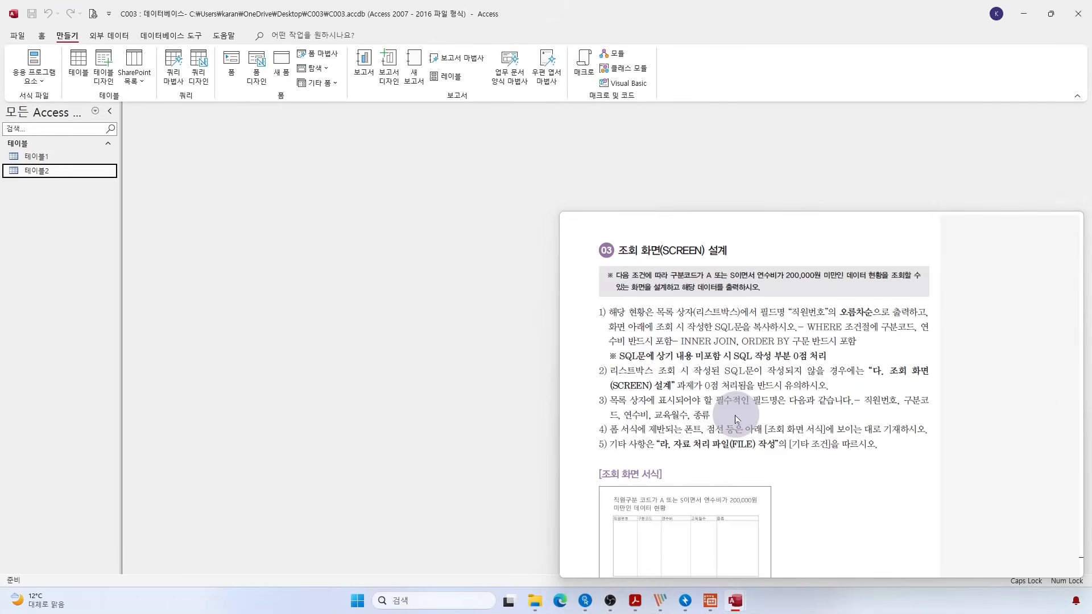
scroll(764, 398, "down", 3)
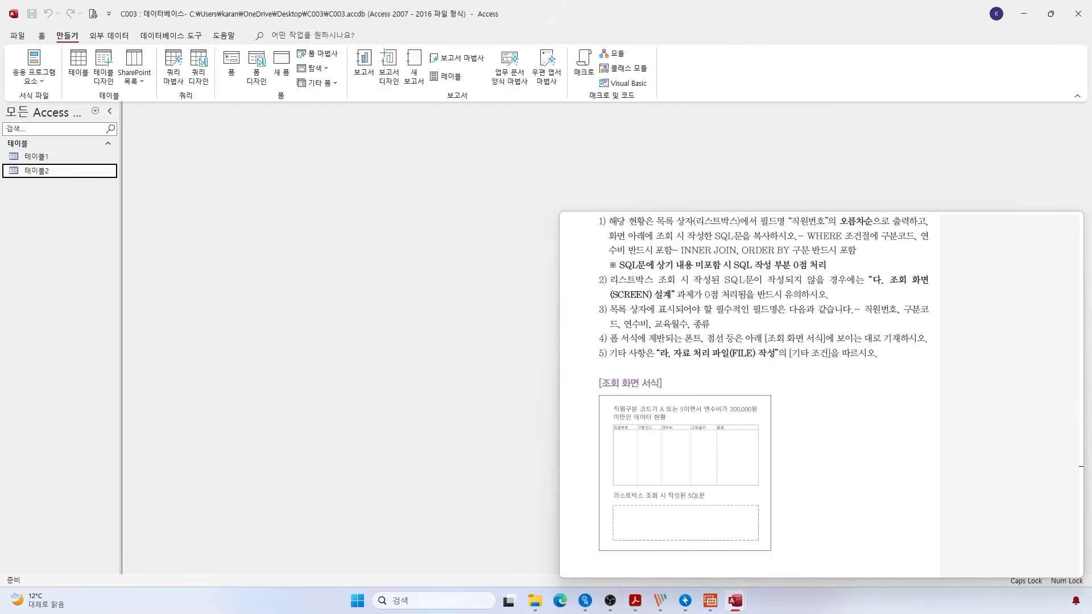
left_click(139, 267)
left_click(764, 261)
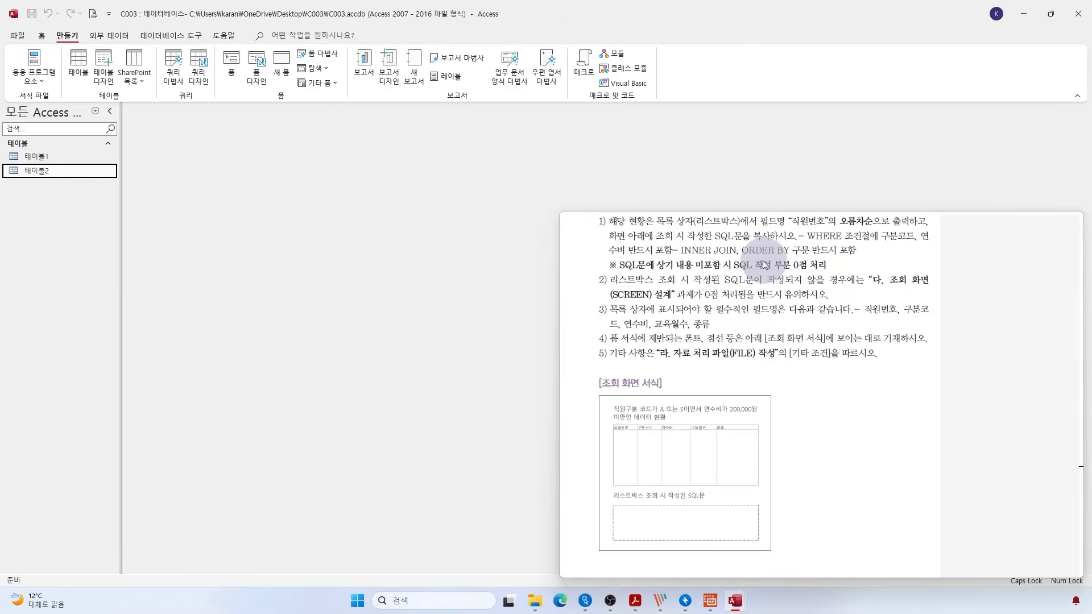
scroll(764, 261, "up", 1)
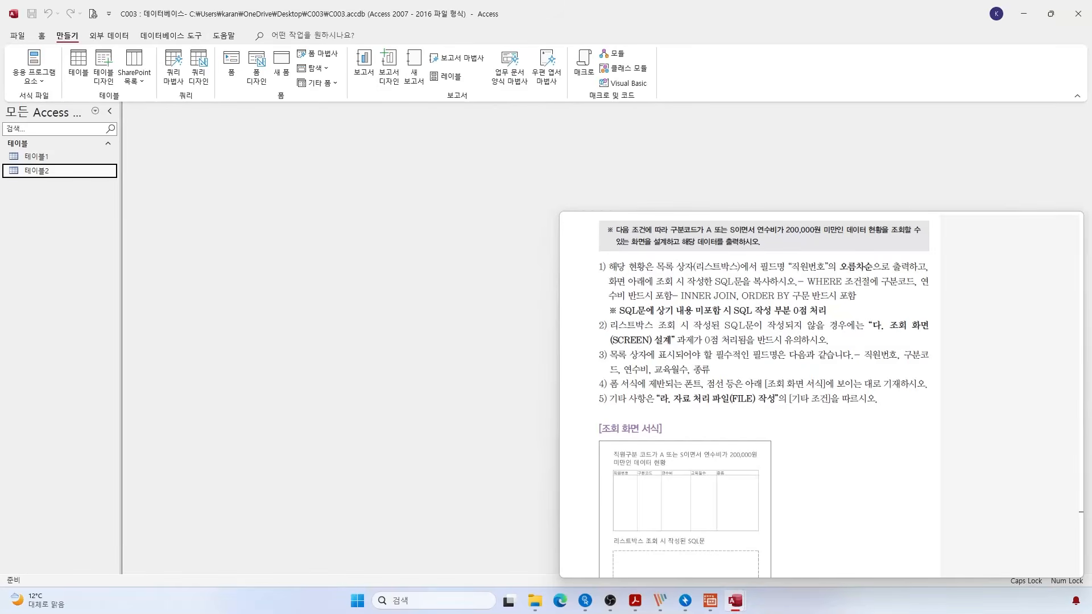
Step: Start a new query in design view and add 테이블1 and 테이블2 to it
left_click(194, 76)
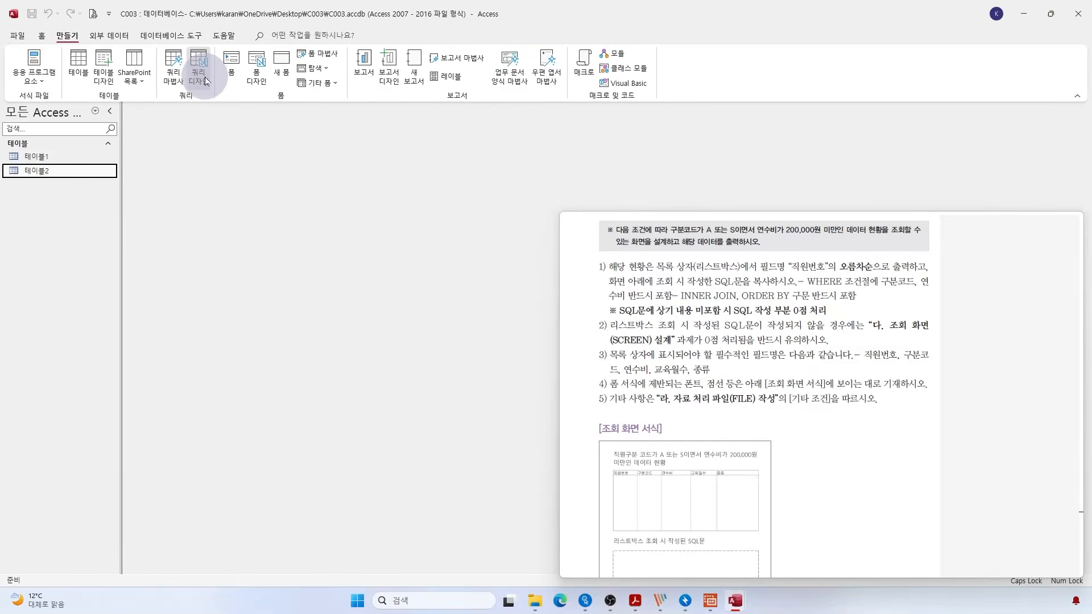
left_click_drag(56, 157, 302, 139)
left_click(491, 440)
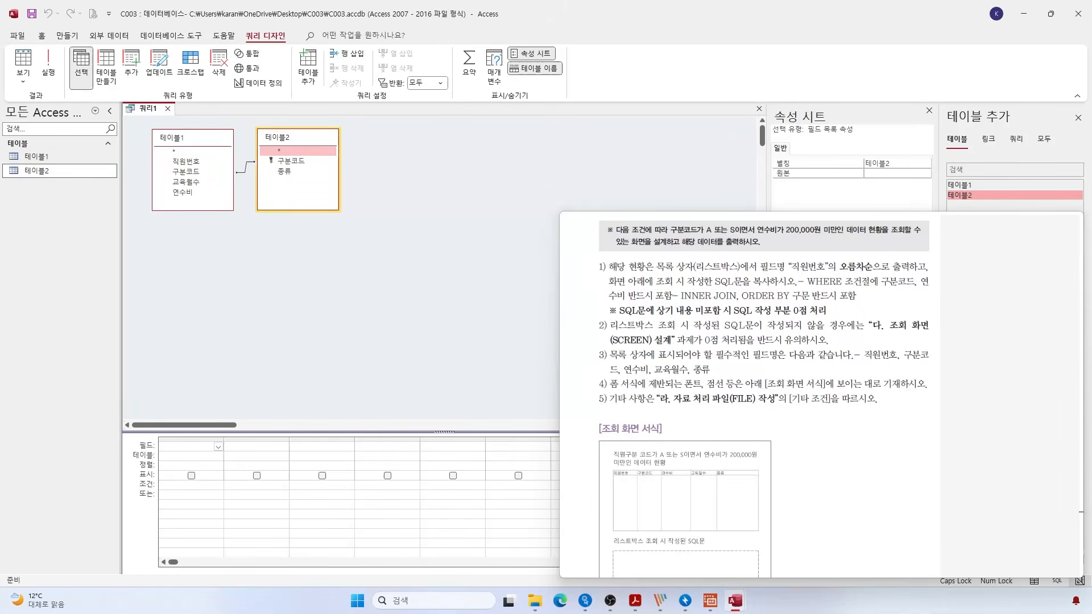
Step: Add 직원번호, 구분코드, 연수비 and 교육월수 from 테이블1 and 종류 from 테이블2 to the query grid, in the exam layout's order
left_click(853, 529)
scroll(853, 529, "up", 3)
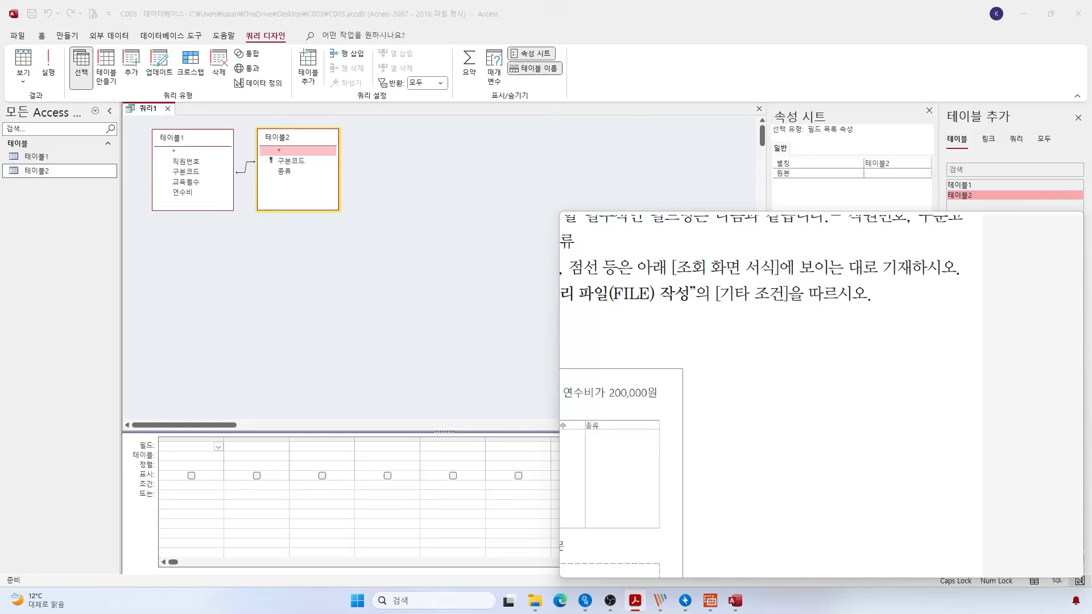
scroll(821, 395, "left", 5)
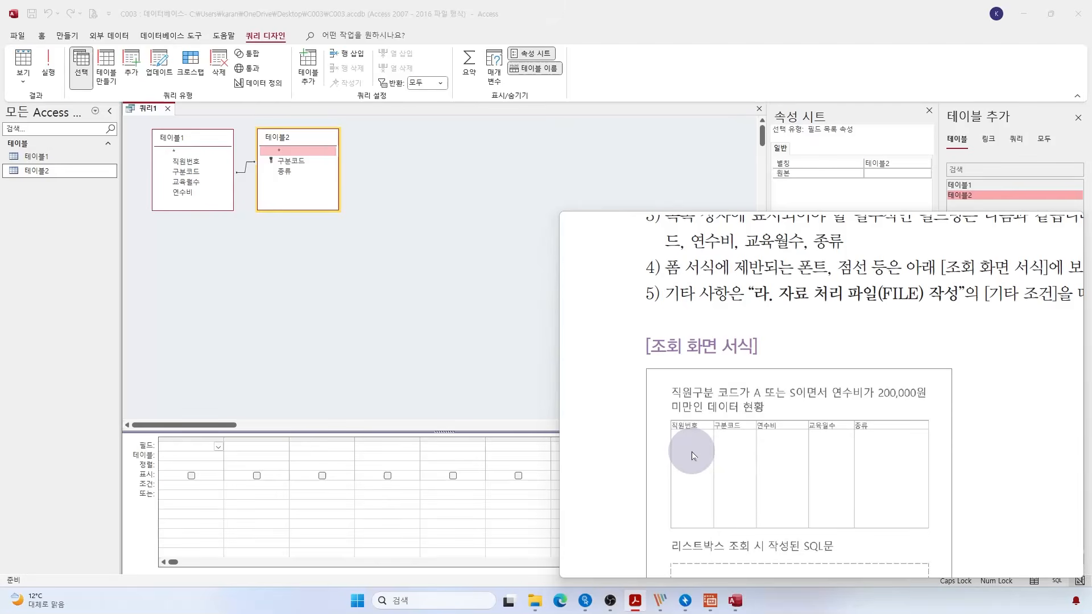
left_click(394, 311)
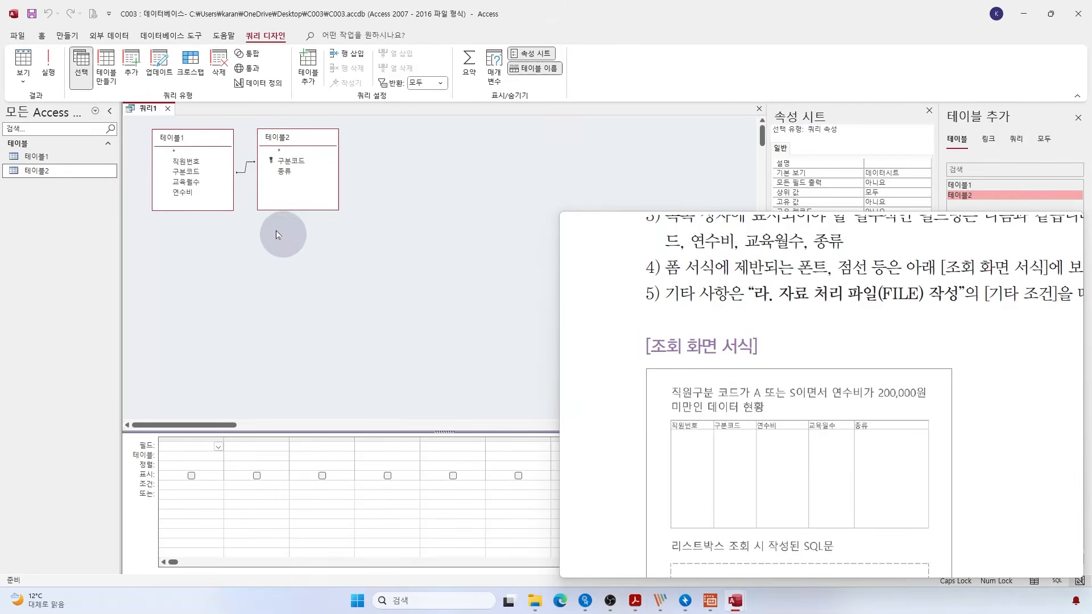
double_click(187, 164)
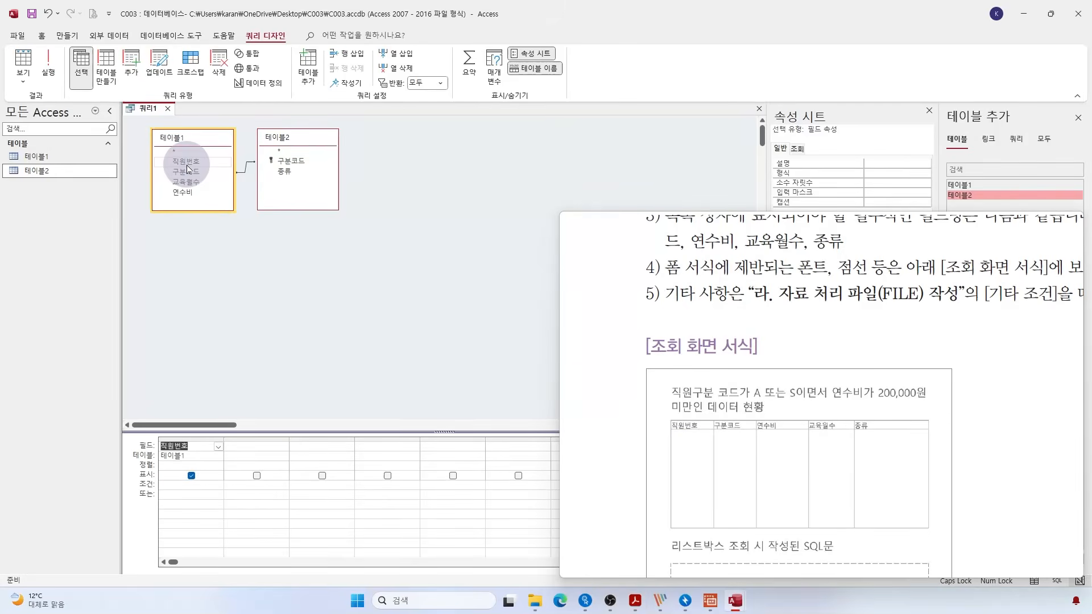
double_click(186, 170)
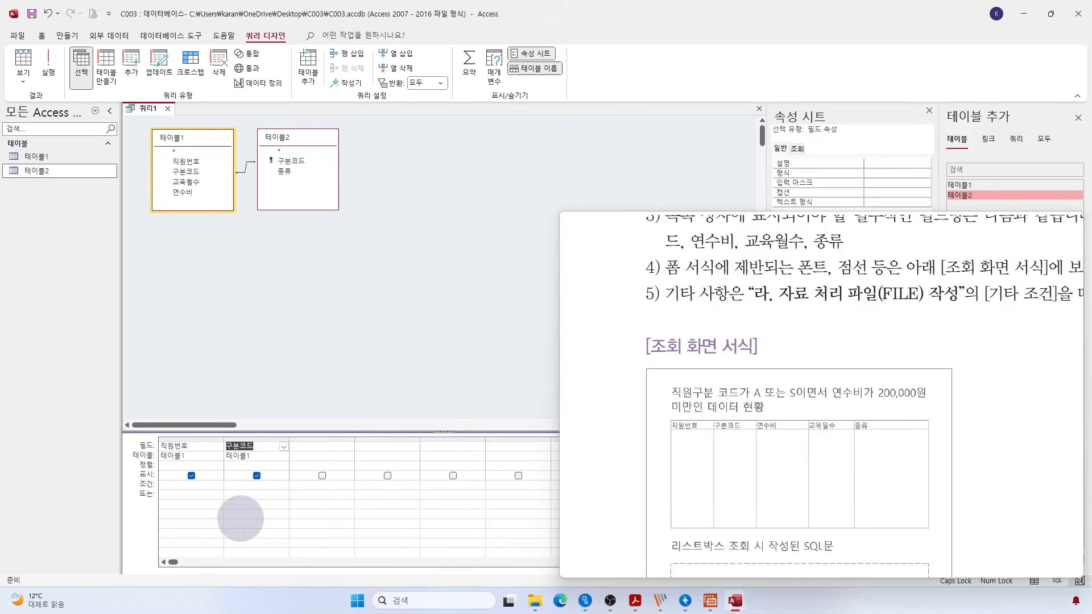
left_click(192, 195)
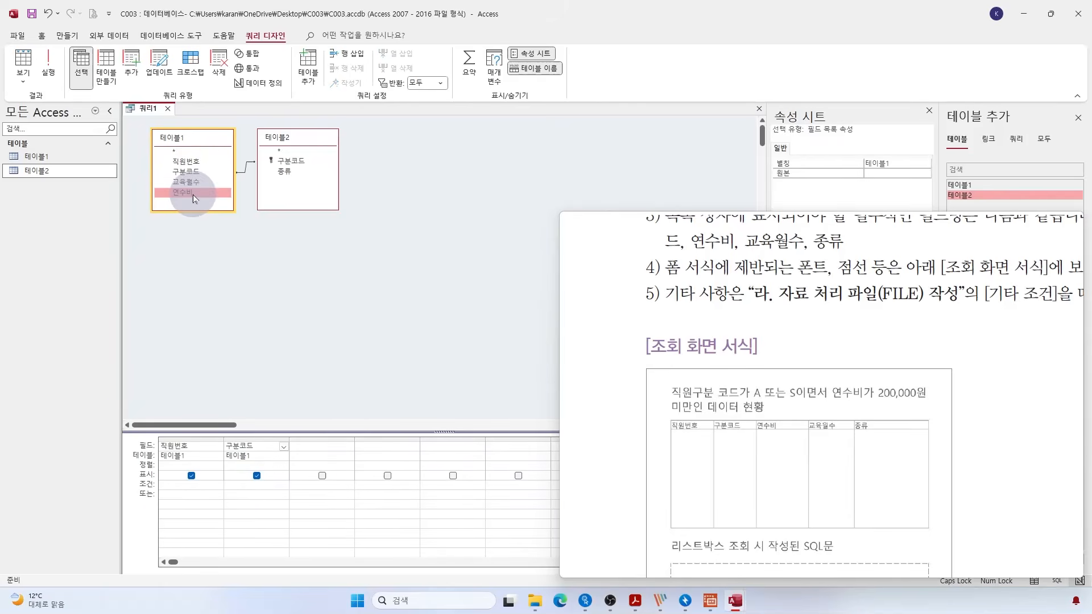
double_click(193, 194)
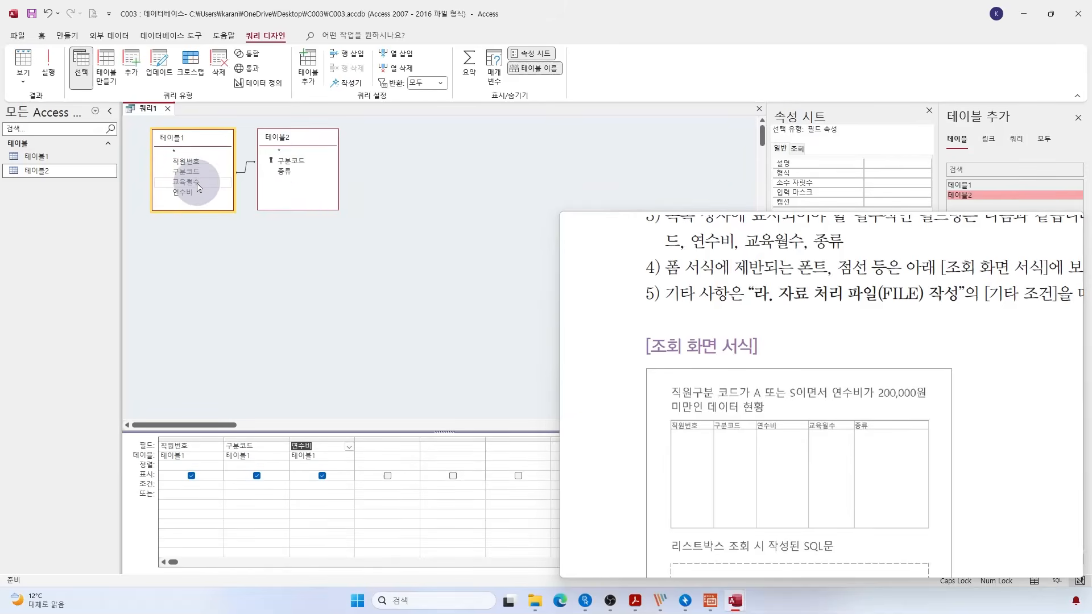
double_click(193, 182)
double_click(282, 171)
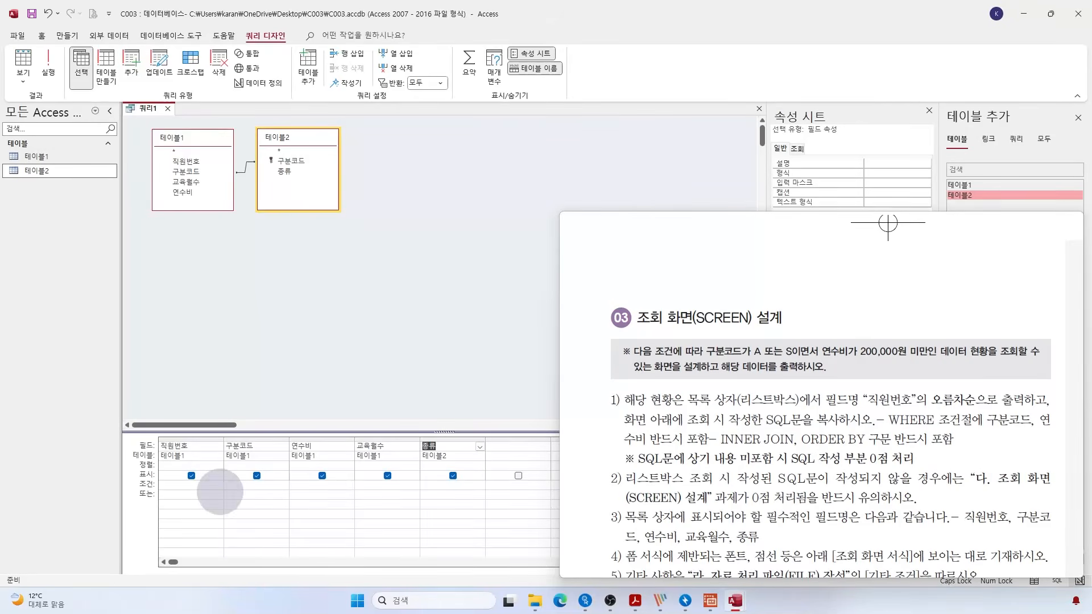
Step: Set the criterion of the 구분코드 field to "A" Or "S"
left_click(244, 484)
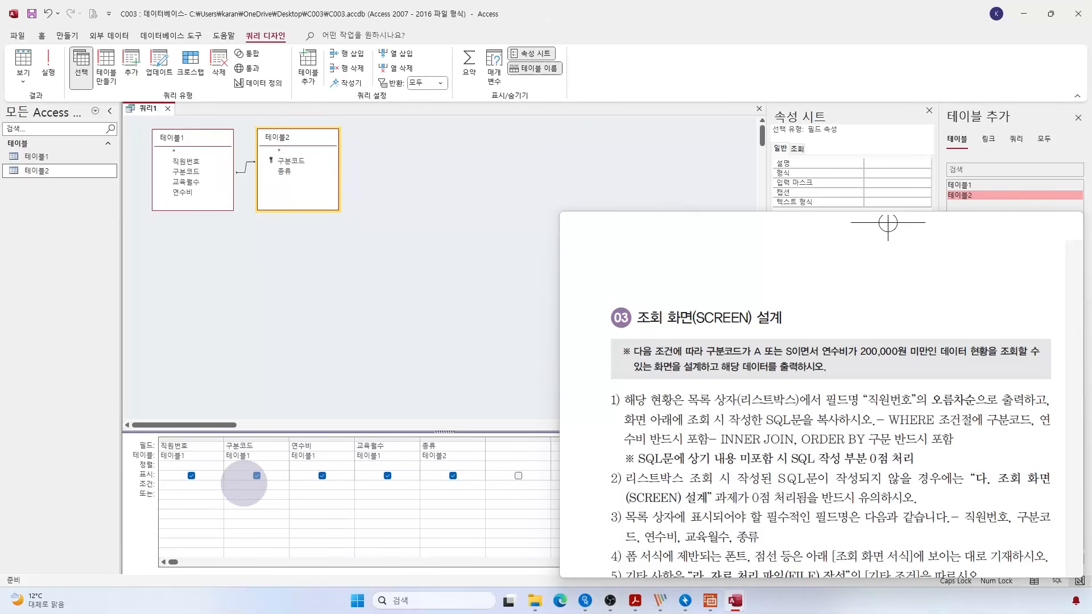
type("a")
key("BackSpace")
key("Caps_Lock")
type("A ㅇ")
key("Return")
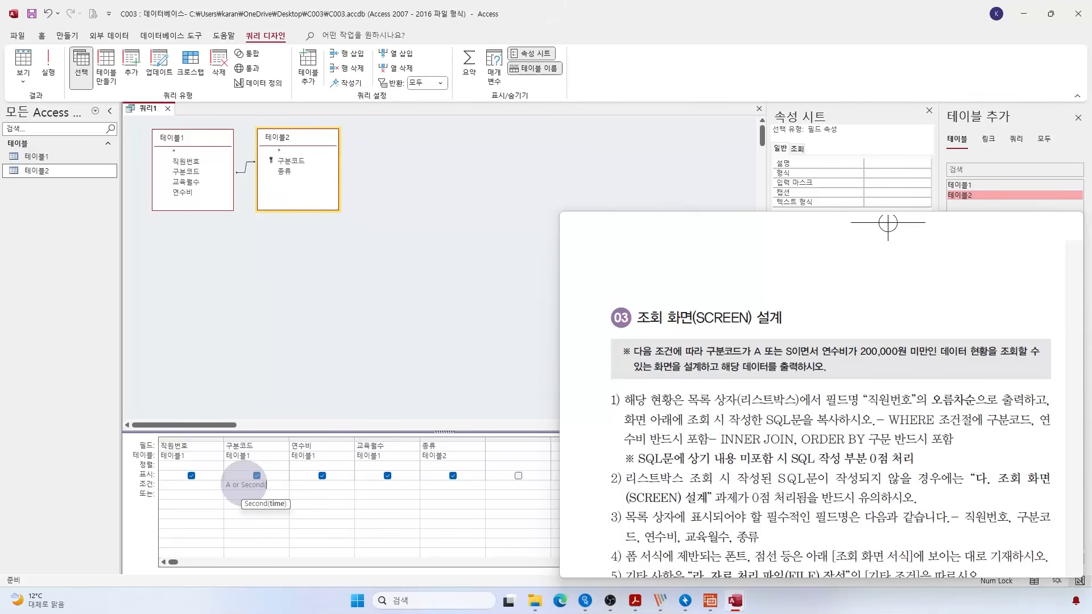
key("BackSpace")
key("BackSpace")
key("BackSpace")
key("BackSpace")
key("BackSpace")
key("BackSpace")
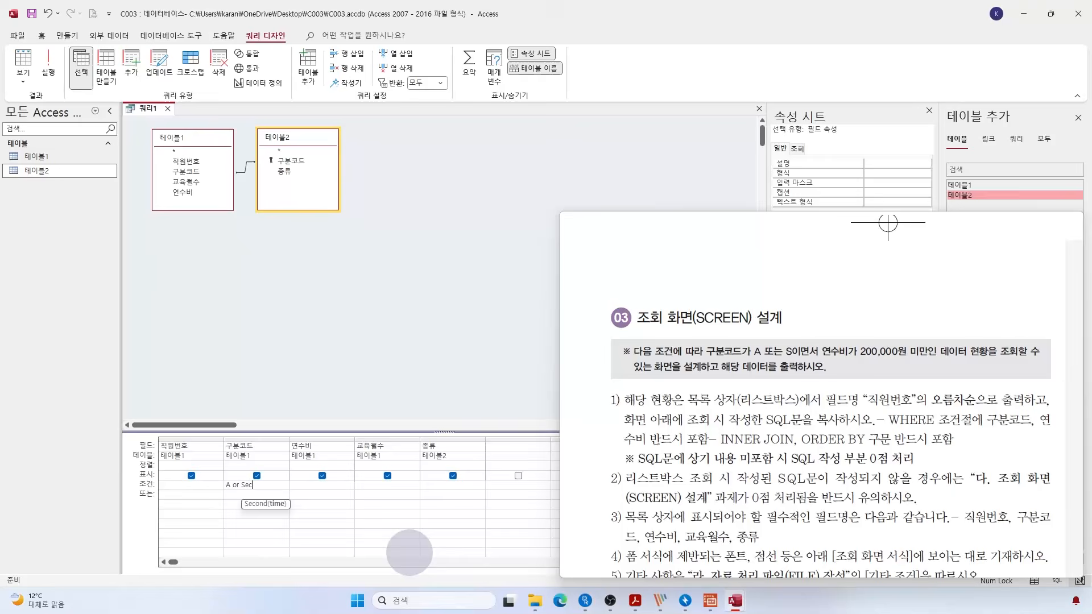
key("Return")
key("BackSpace")
key("BackSpace")
key("BackSpace")
key("BackSpace")
key("BackSpace")
key("BackSpace")
key("BackSpace")
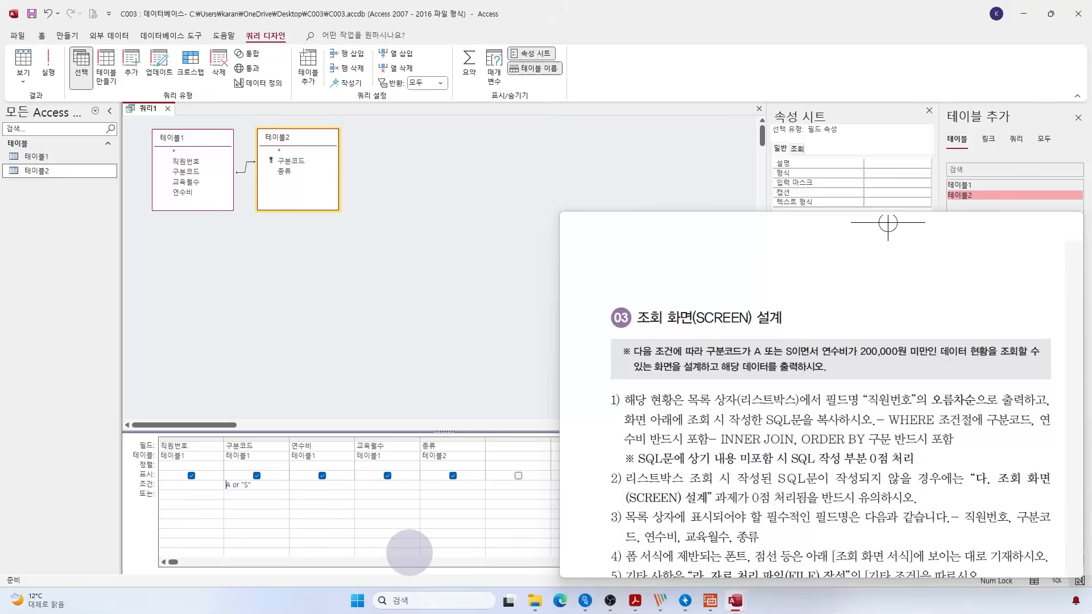
type("\"A")
type("\"")
key("Tab")
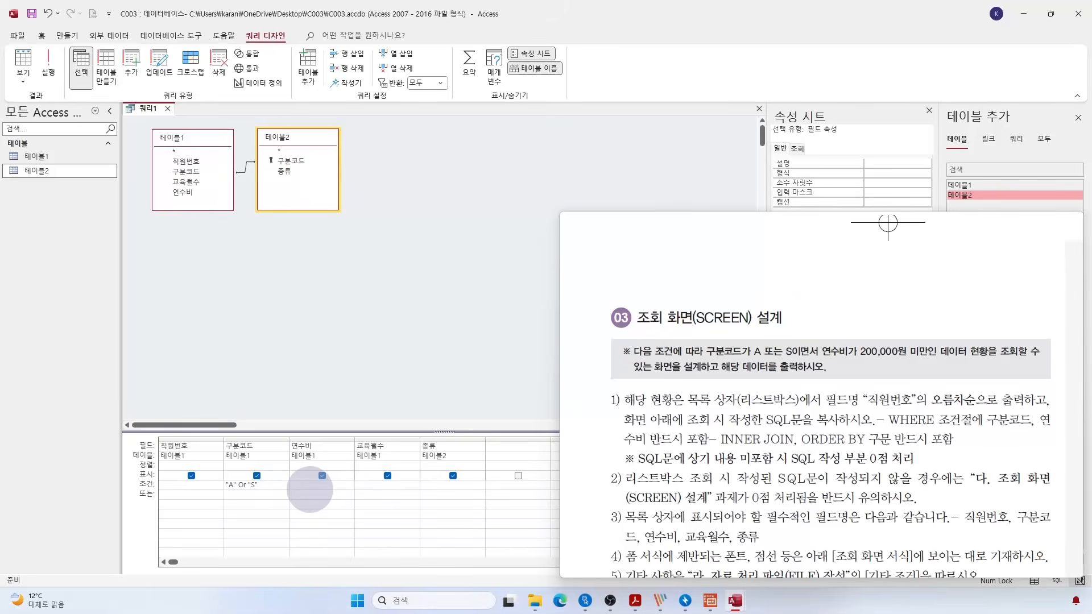
Step: Set the criterion of the 연수비 field to <200000 on the same criteria row
type("200")
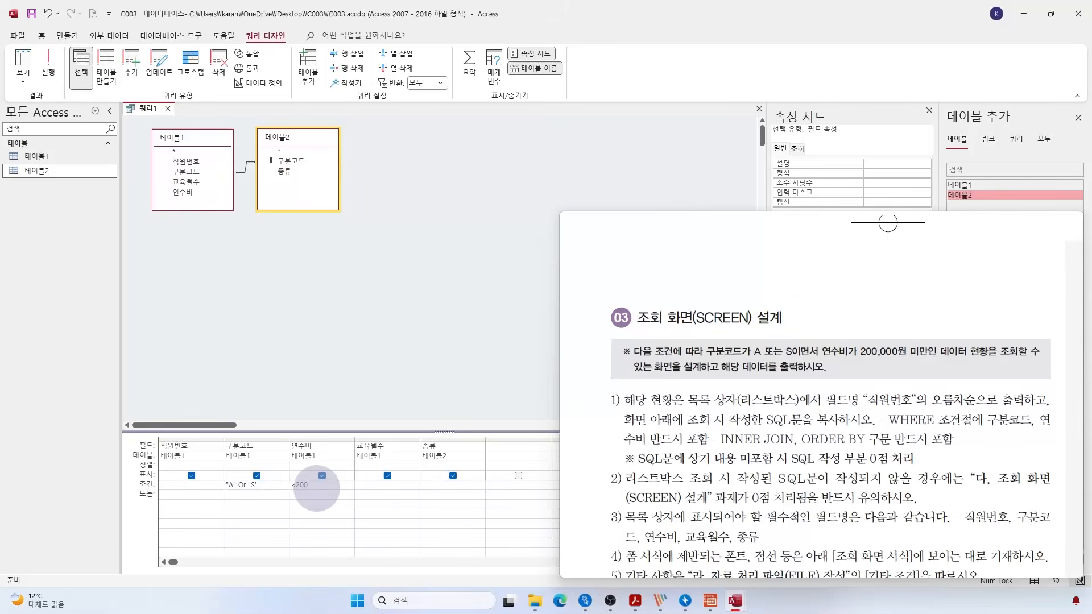
type("0000")
left_click_drag(336, 485, 291, 484)
left_click(316, 484)
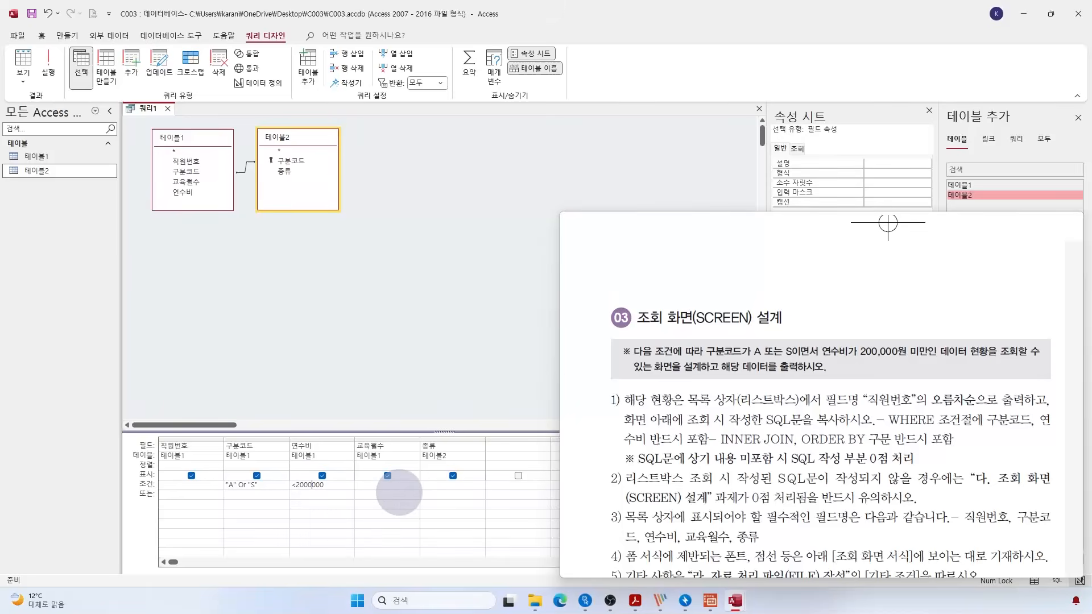
key("Left")
key("Left")
key("Left")
key("Right")
key("Right")
key("Right")
key("Right")
key("Delete")
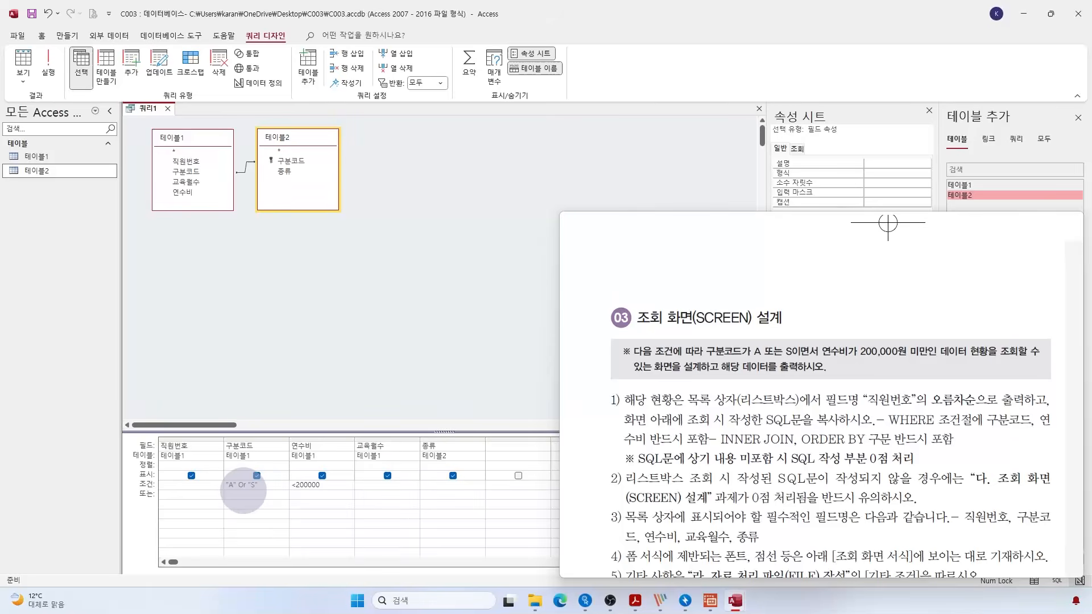
left_click(247, 487)
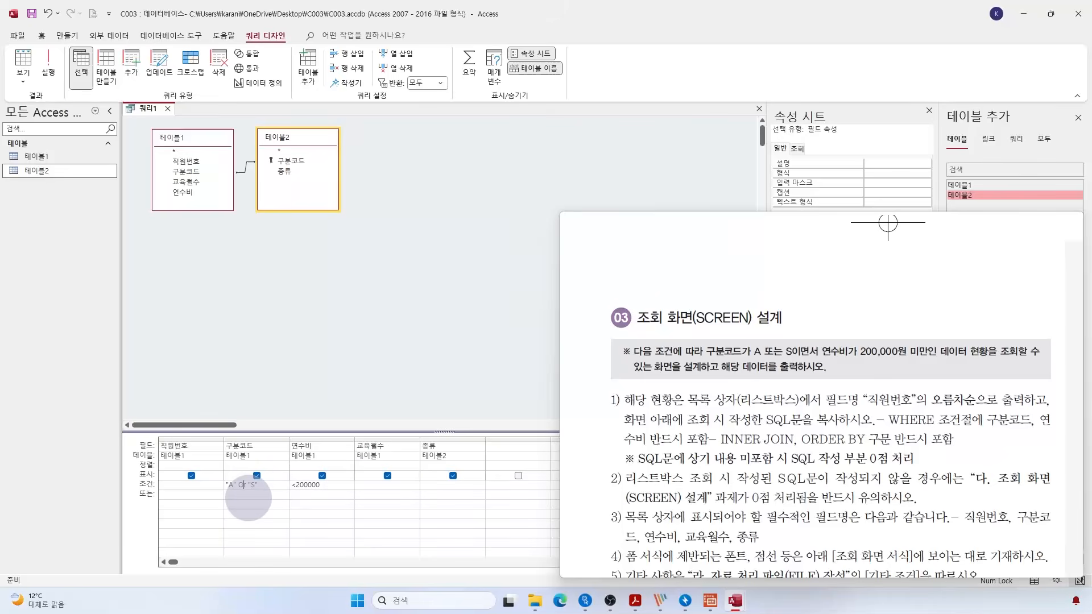
left_click(292, 494)
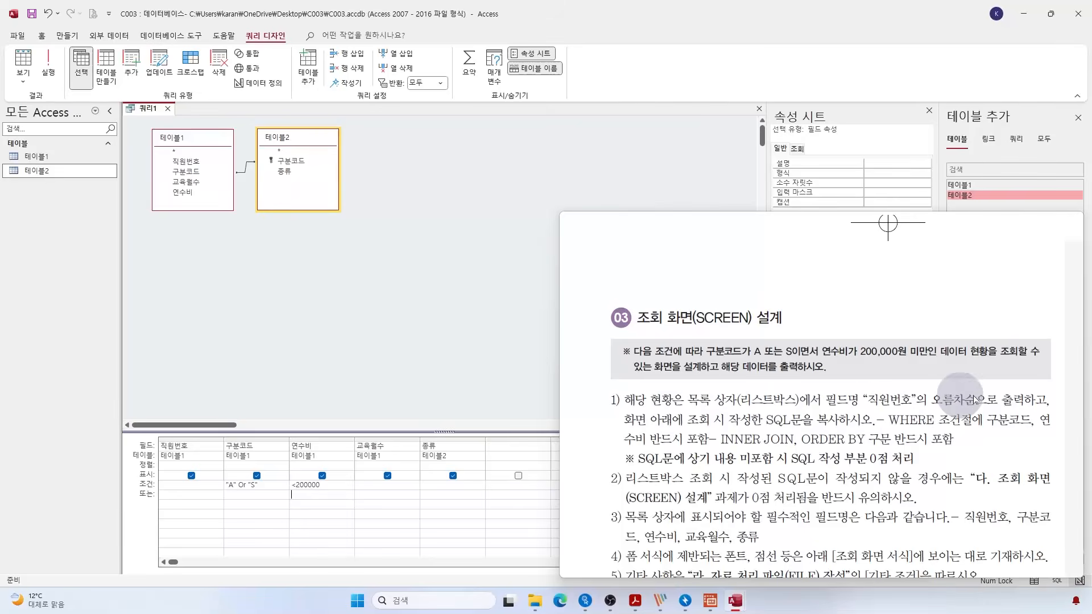
Step: Sort the 직원번호 field of the query in ascending order (오름차순)
left_click(196, 465)
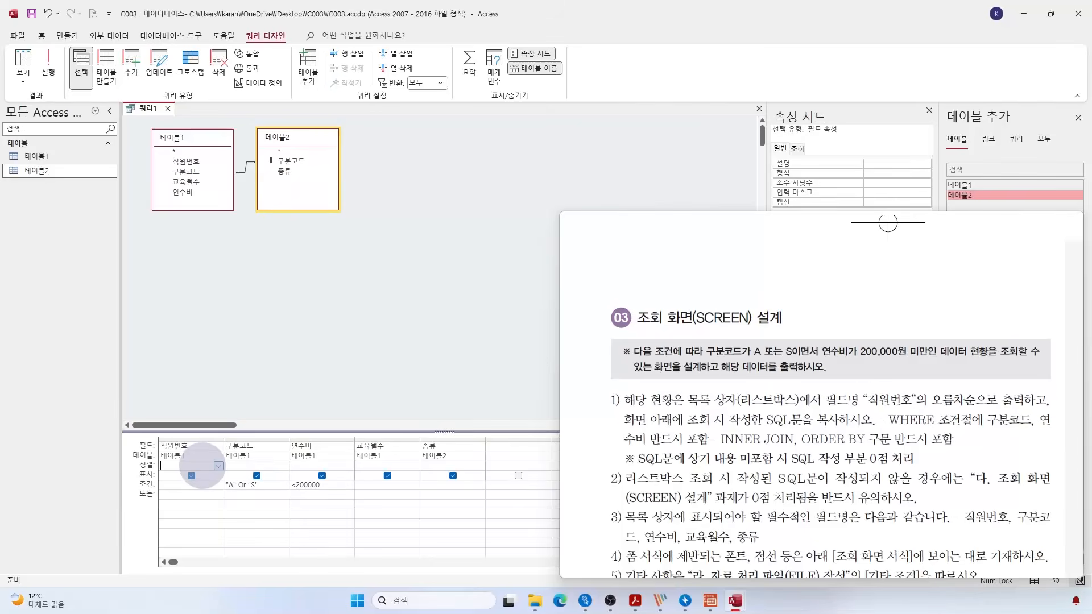
left_click(218, 465)
left_click(190, 476)
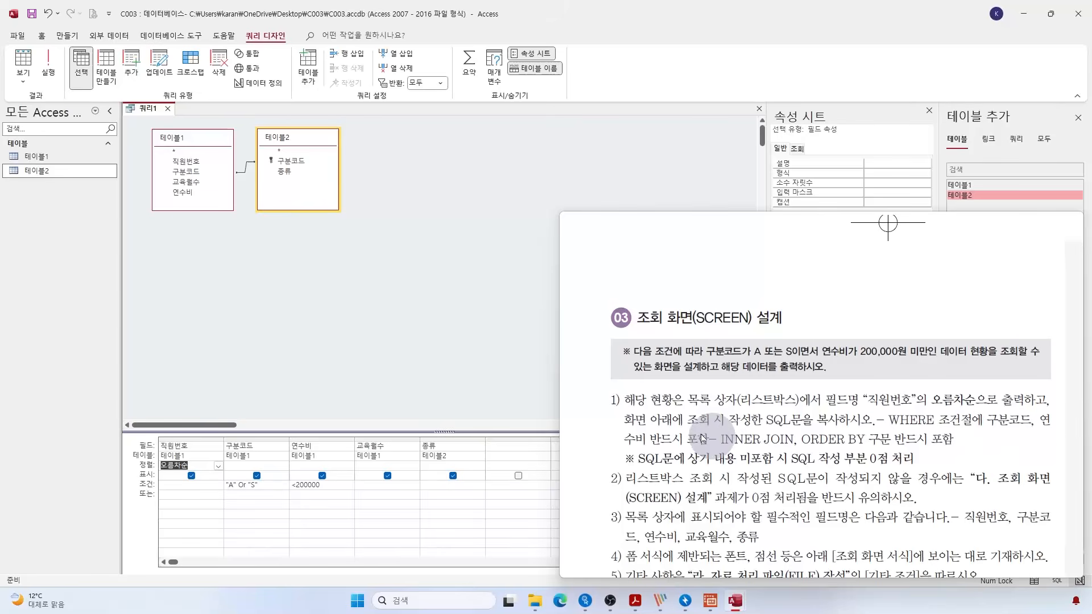
left_click(246, 172)
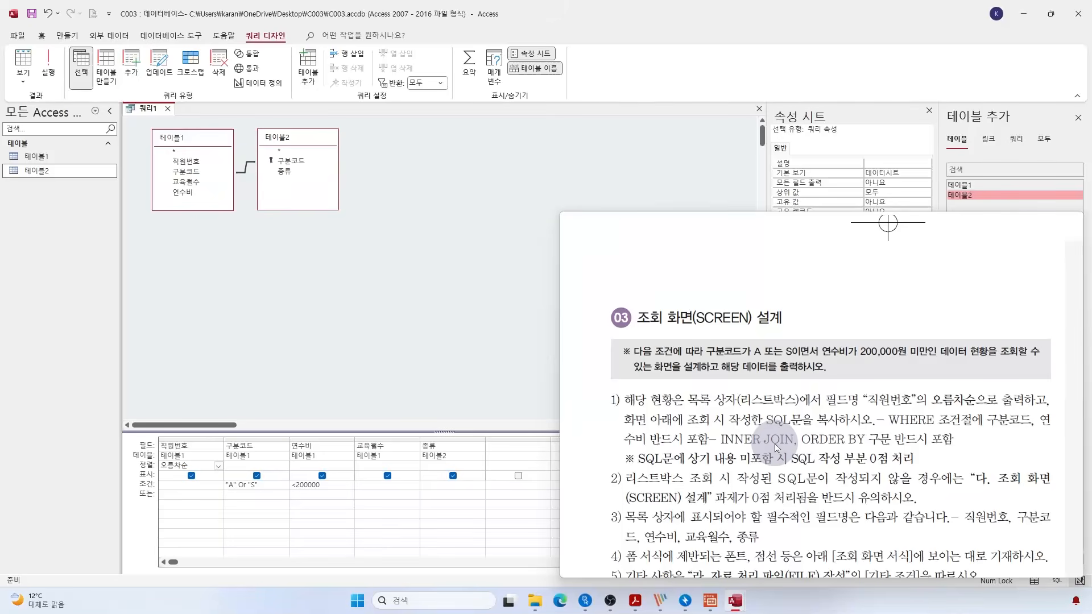
left_click(217, 467)
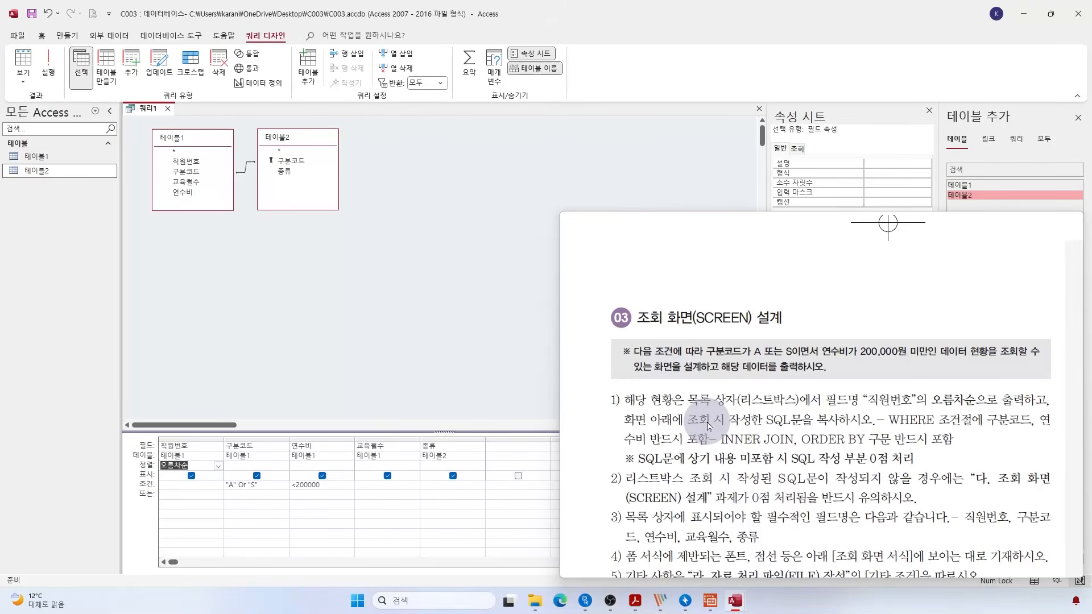
left_click(283, 447)
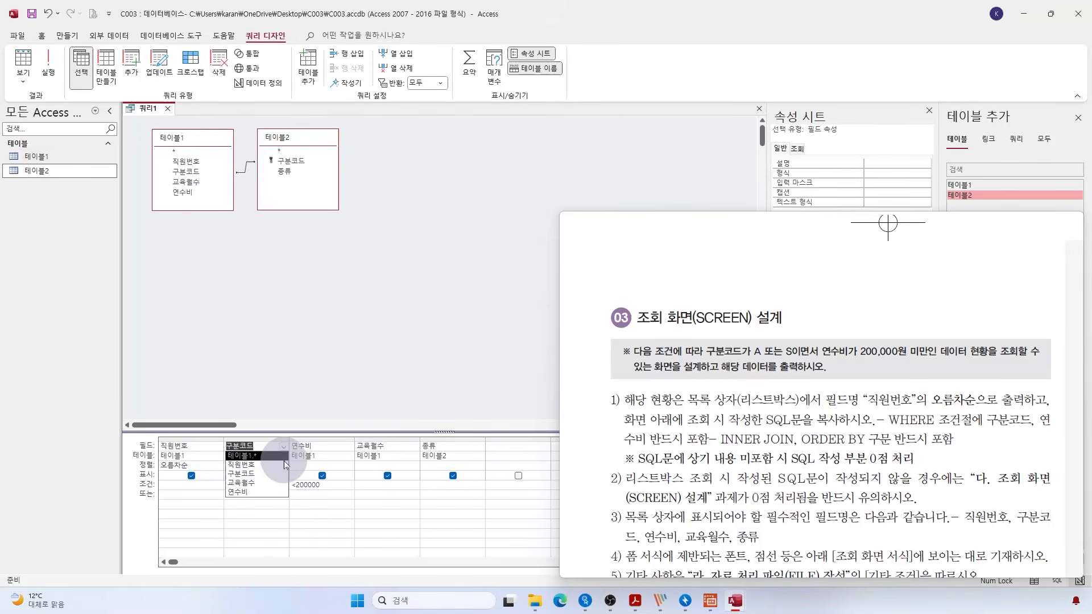
Step: Close the query design and save it under the name 쿼리1
left_click(167, 108)
left_click(497, 334)
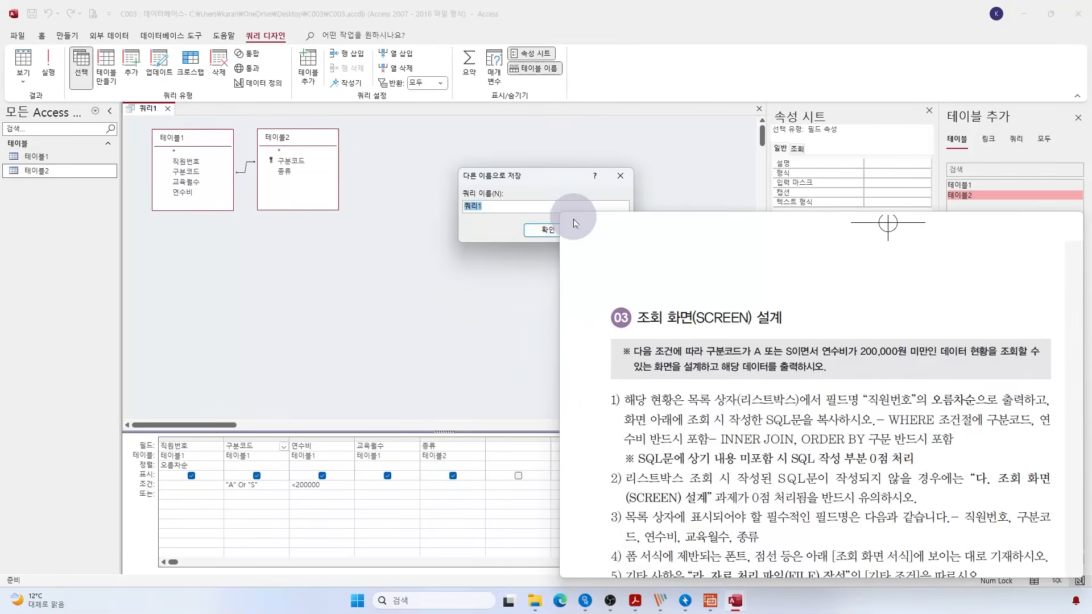
left_click(542, 236)
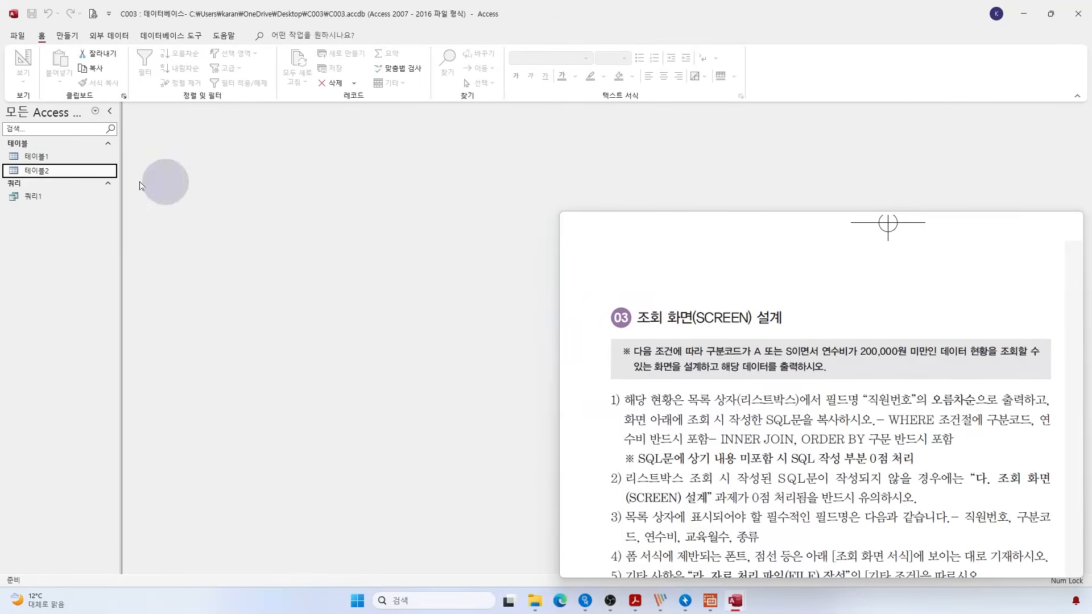
Step: Run 쿼리1 to check its records, examine the [조회 화면 서식] layout in the exam sheet, and close the query
double_click(35, 196)
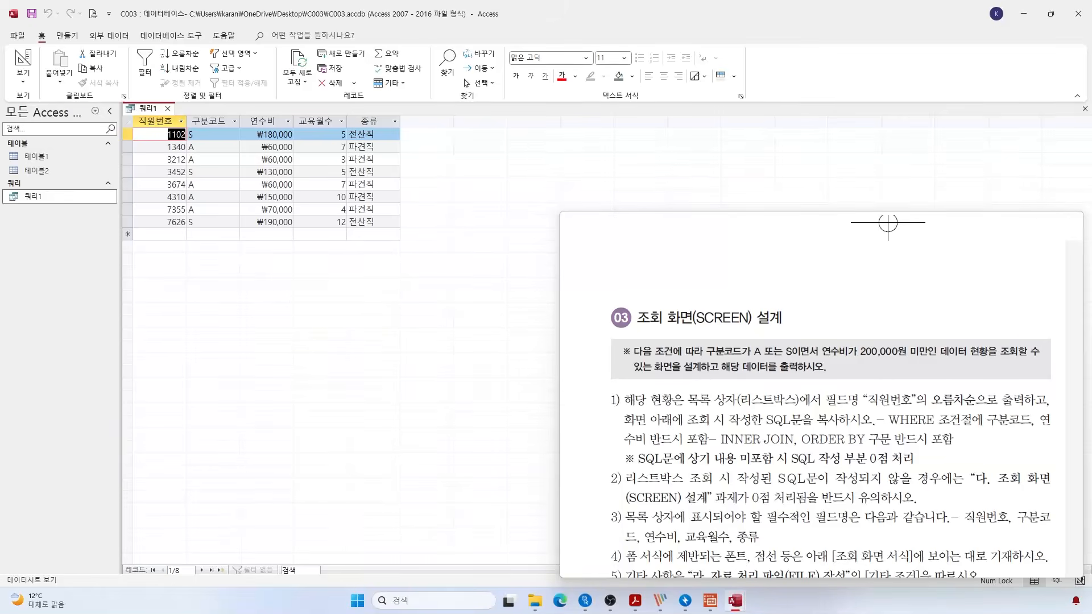
left_click(888, 222)
scroll(867, 413, "down", 2)
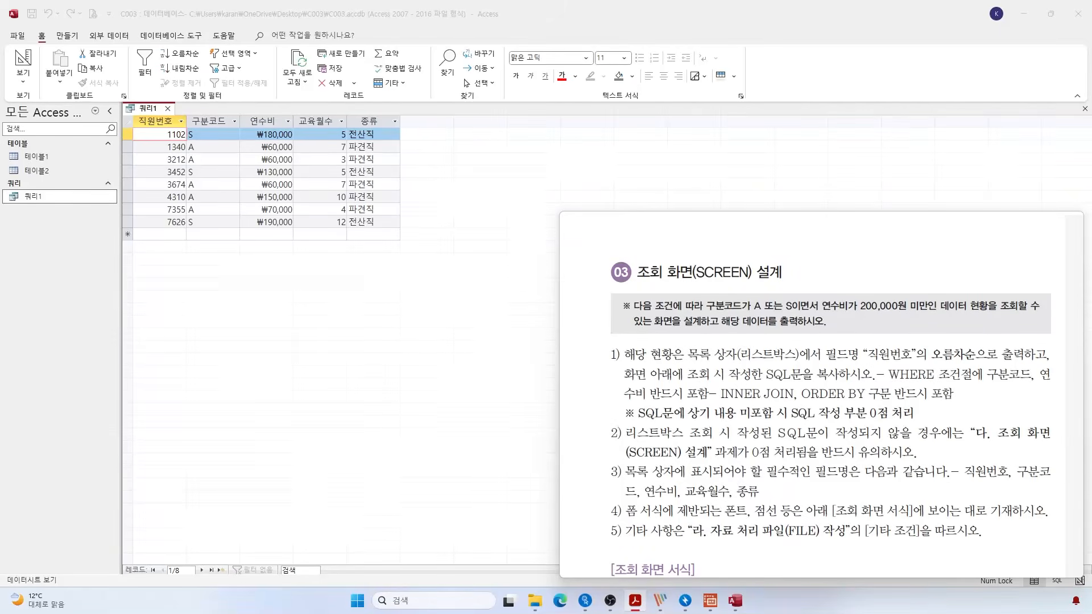
scroll(830, 398, "down", 10)
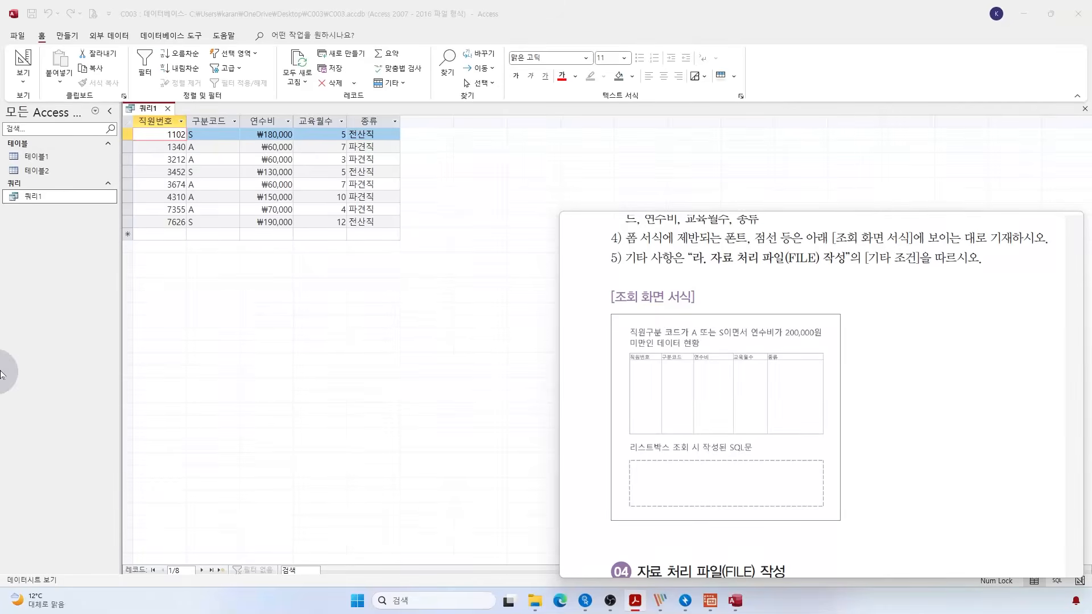
left_click(168, 108)
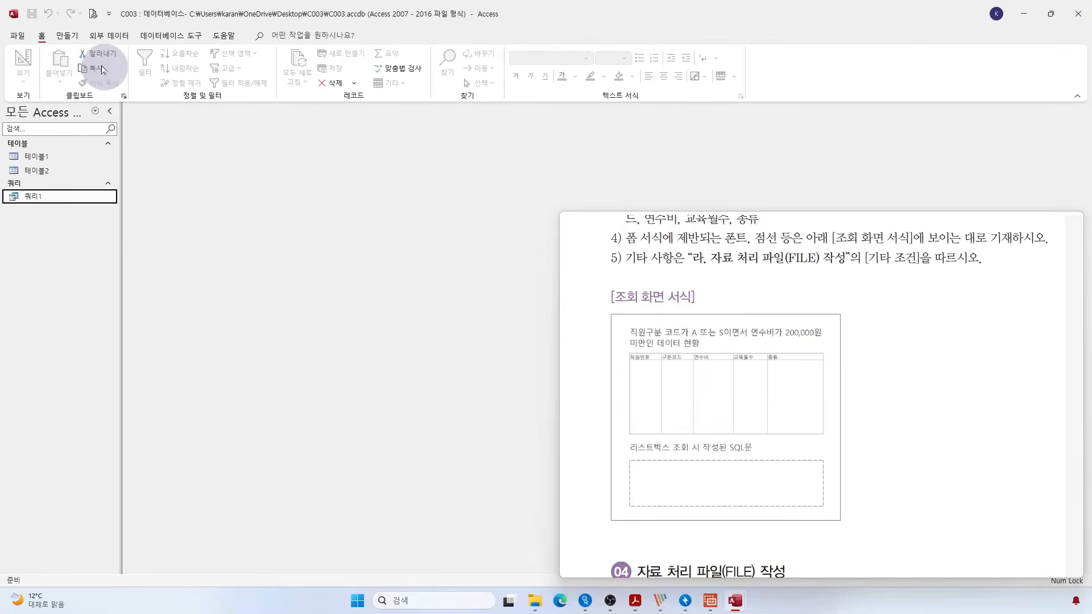
Step: Create a blank form in design view and widen its body section to about 16 cm
left_click(69, 36)
left_click(255, 64)
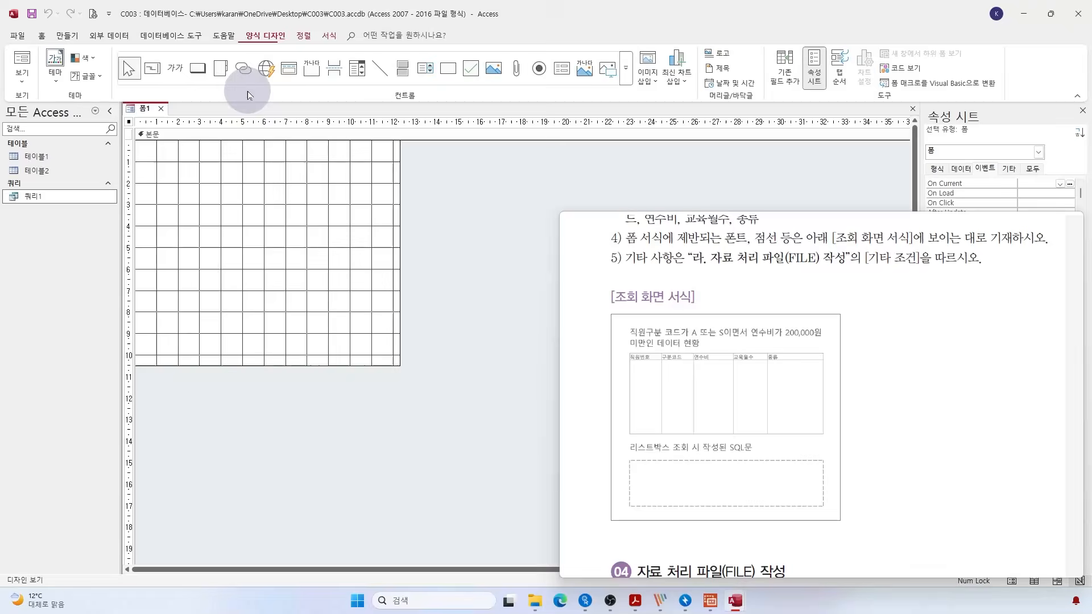
left_click_drag(399, 168, 480, 176)
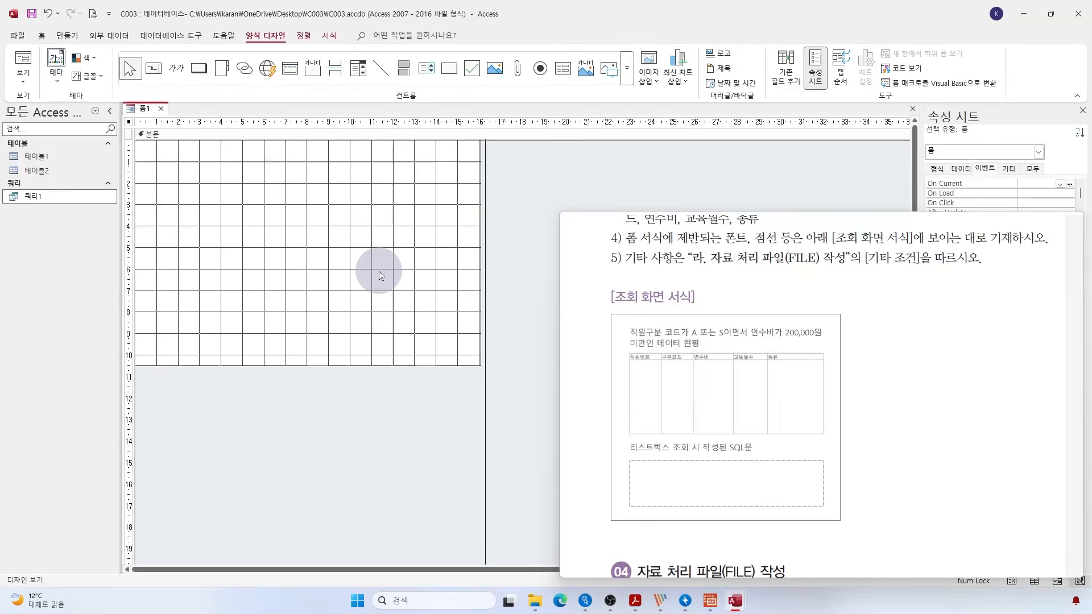
left_click(379, 272)
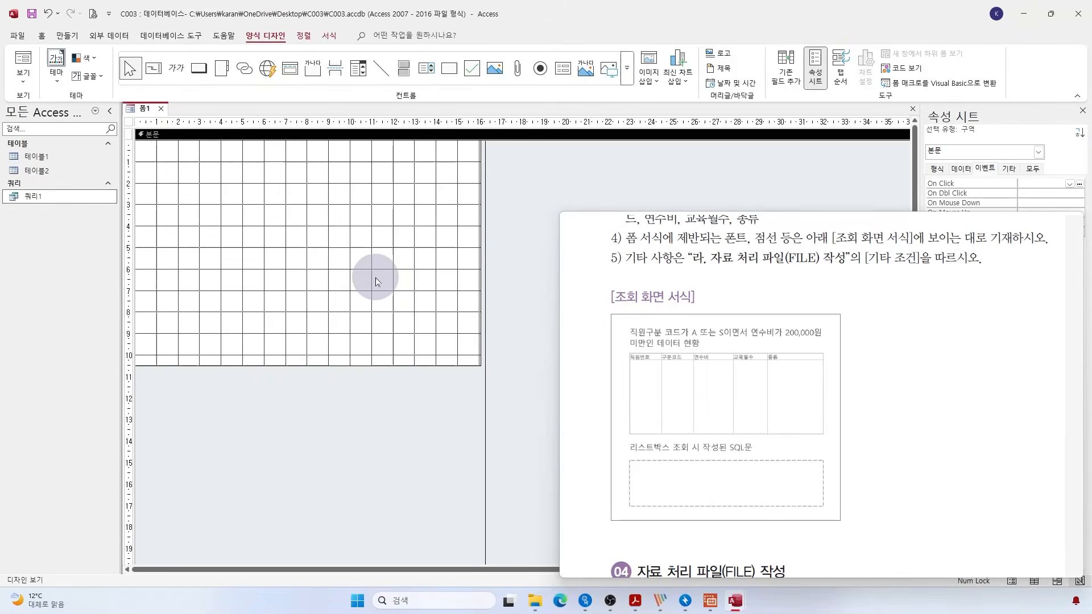
Step: Add a two-line title label across the form's upper edge reading "직원구분 코드가 A 또는 S이면서 연수비가 200,000원" and "미만인 데이터 현황"
left_click(183, 67)
left_click_drag(153, 149, 446, 185)
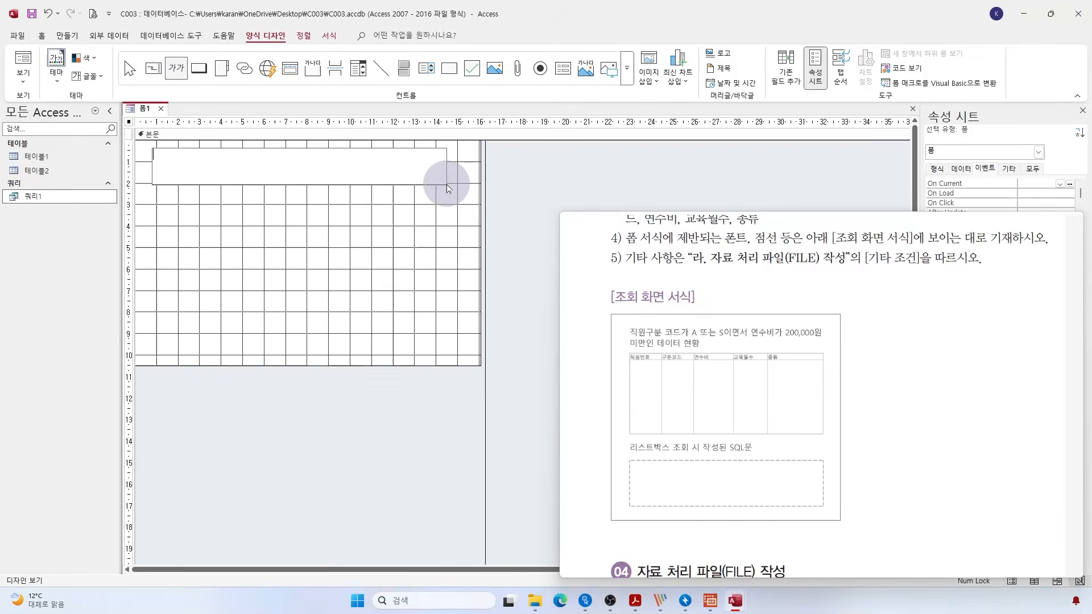
type("직")
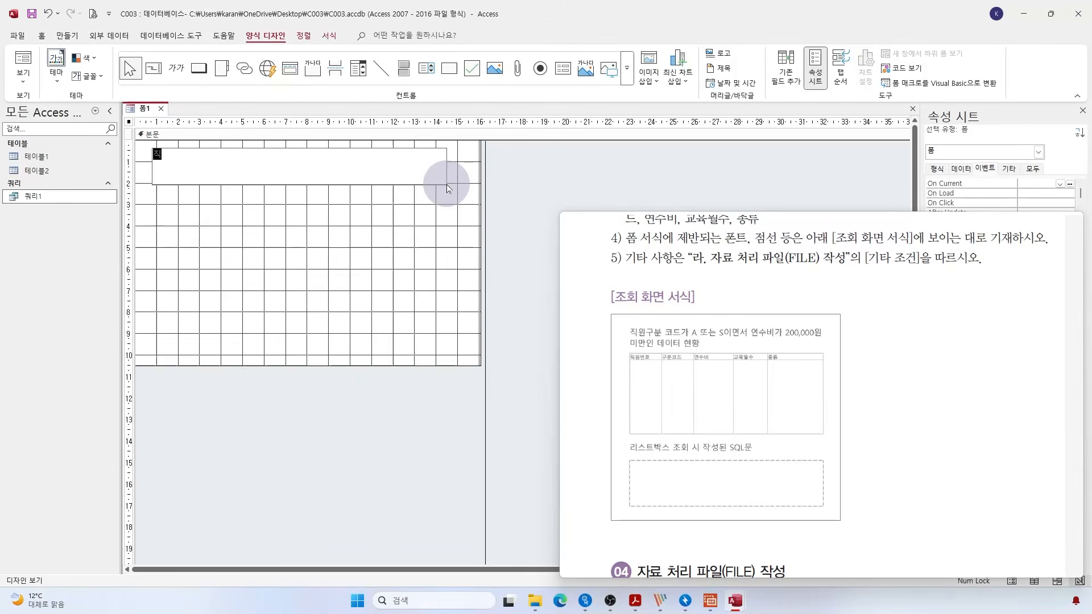
type("원구분 코드가 A")
type(" 또는 ")
type("S의면서 연수비가 ")
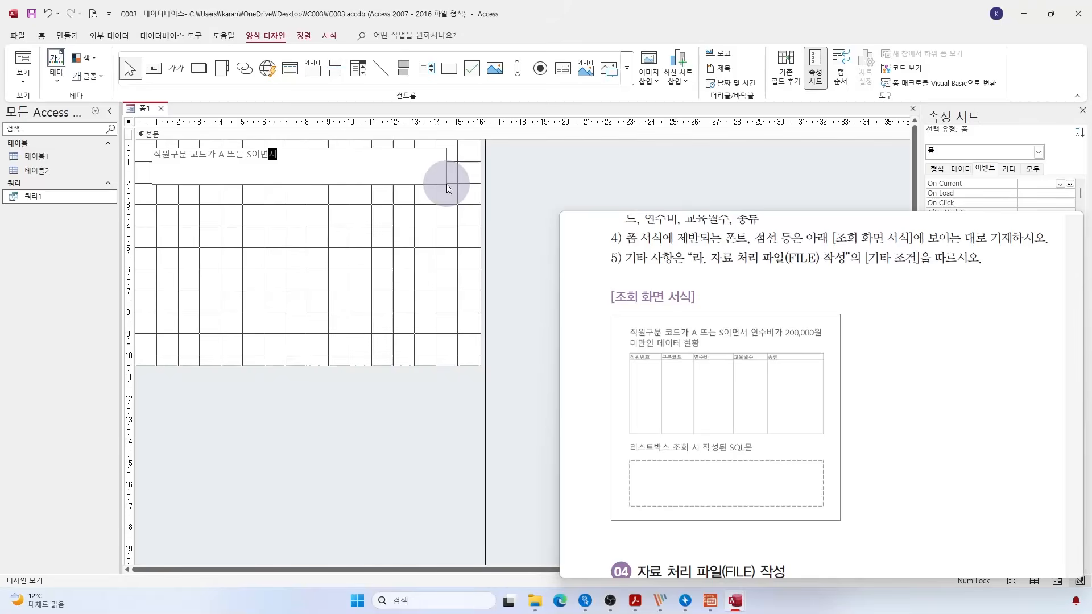
type("200,000원")
key("ctrl+Return")
type("미만인 ㄷ데이터 현황")
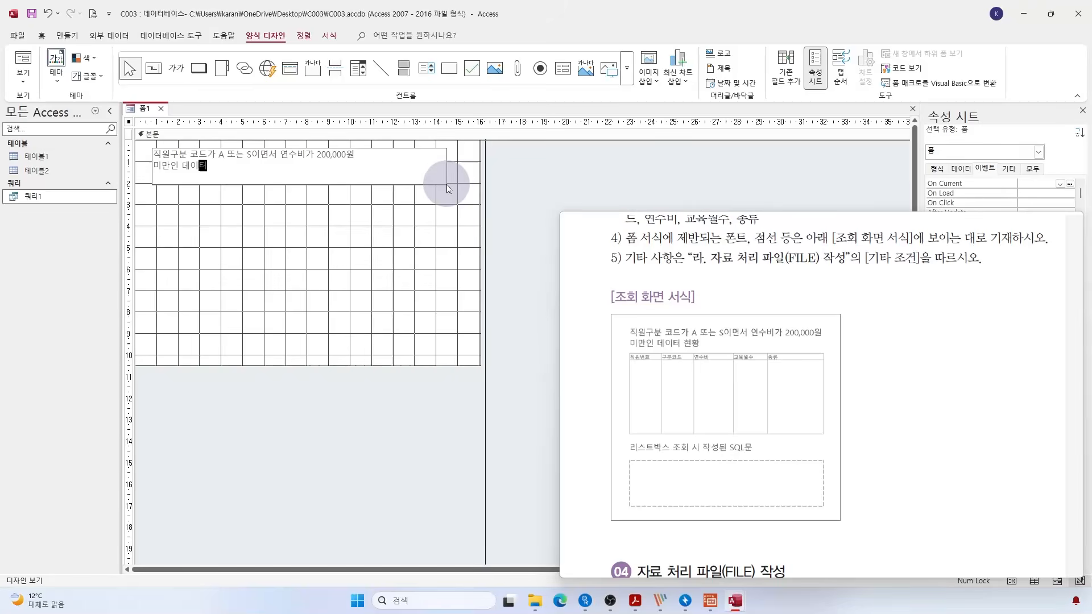
key("Return")
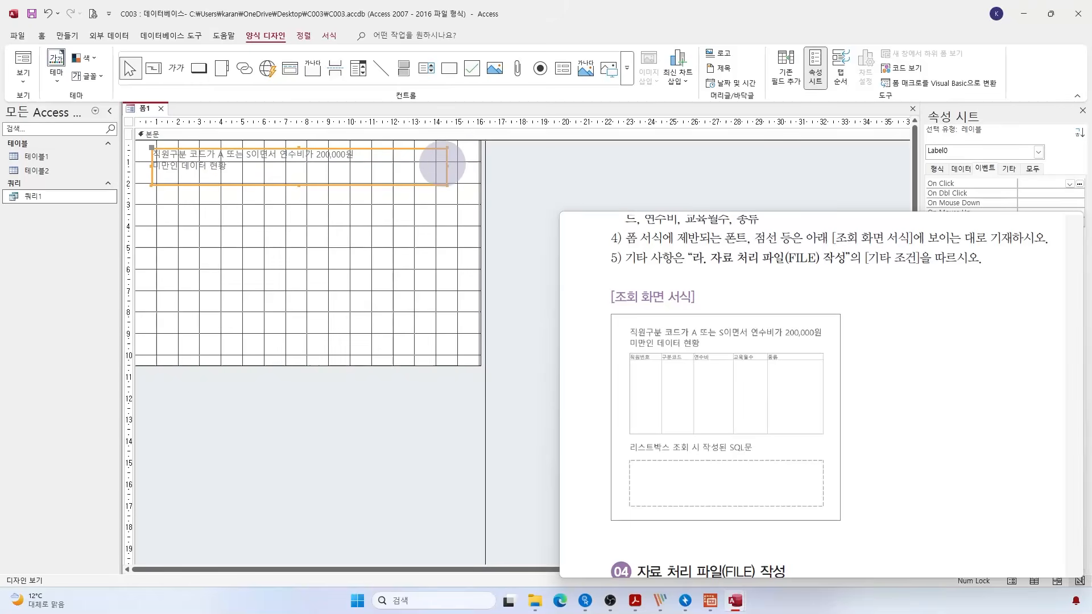
left_click(436, 248)
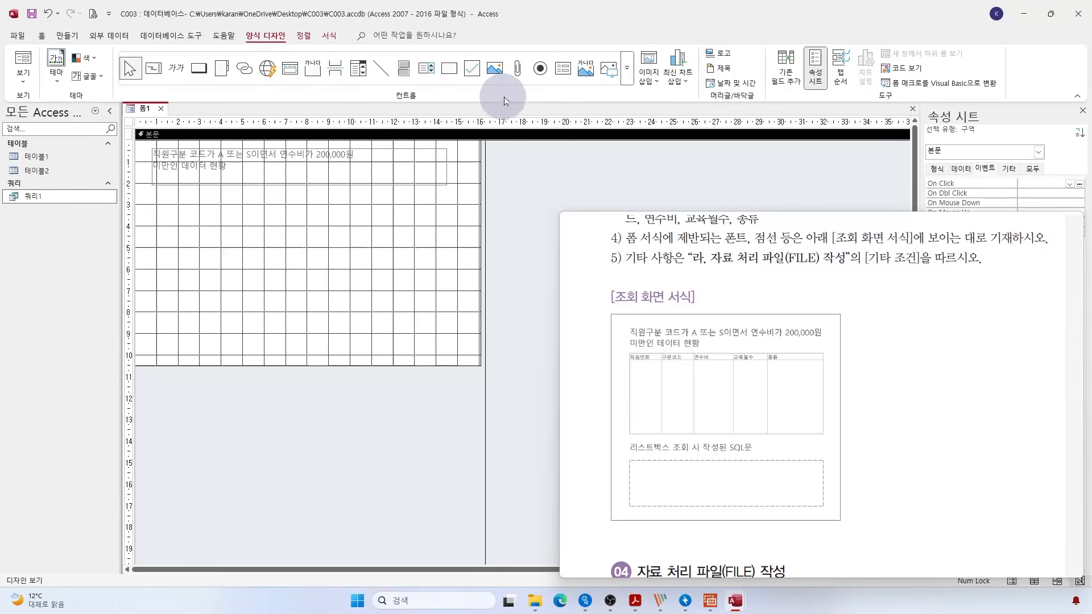
Step: Draw a list box about 14 cm wide and 3.6 cm high below the title label
left_click(625, 80)
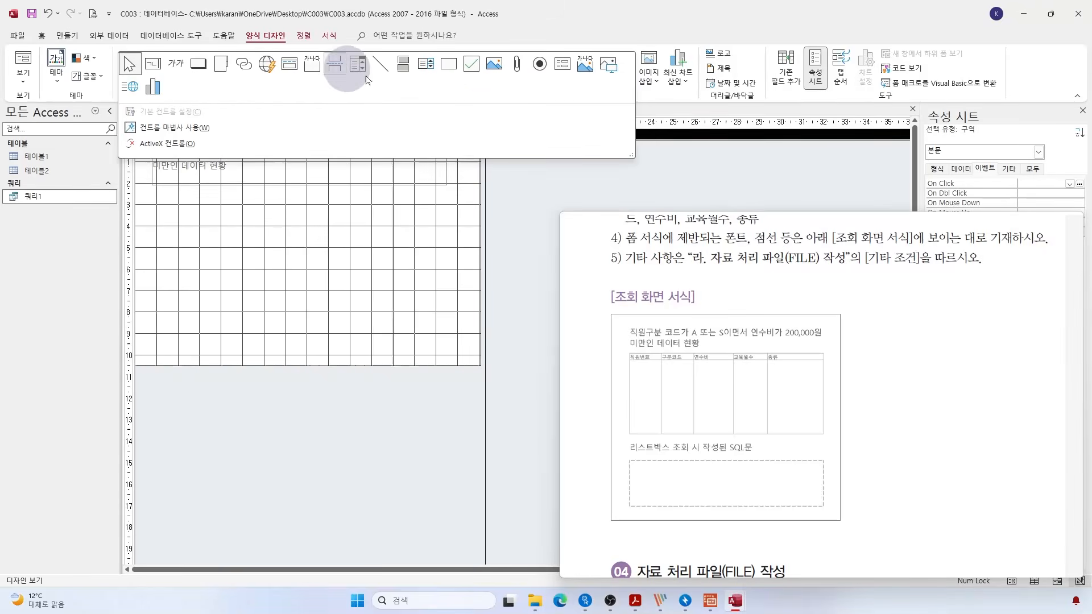
left_click(428, 67)
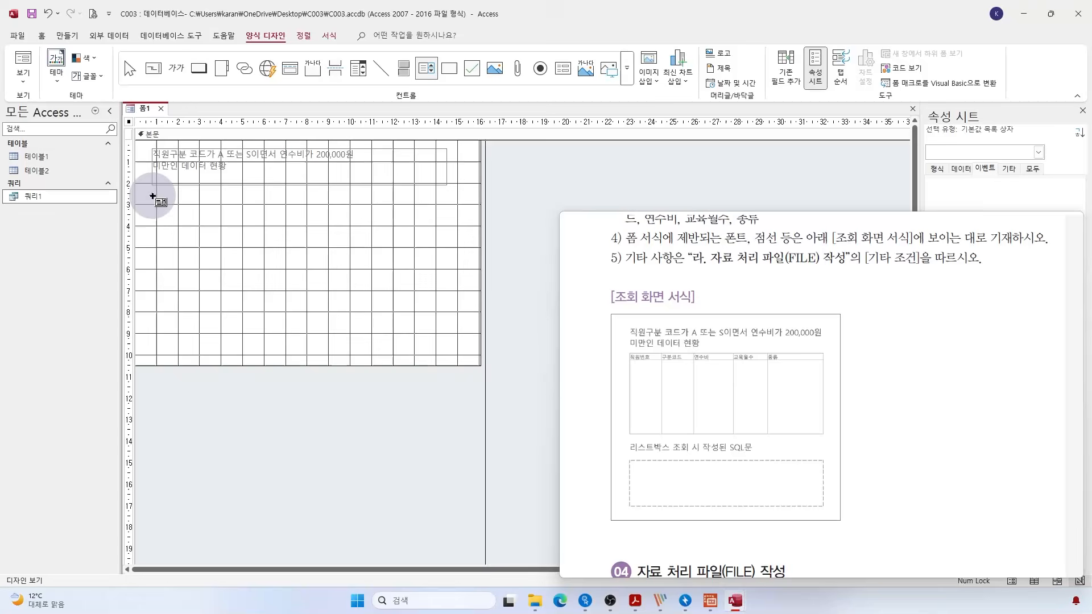
left_click_drag(154, 195, 462, 271)
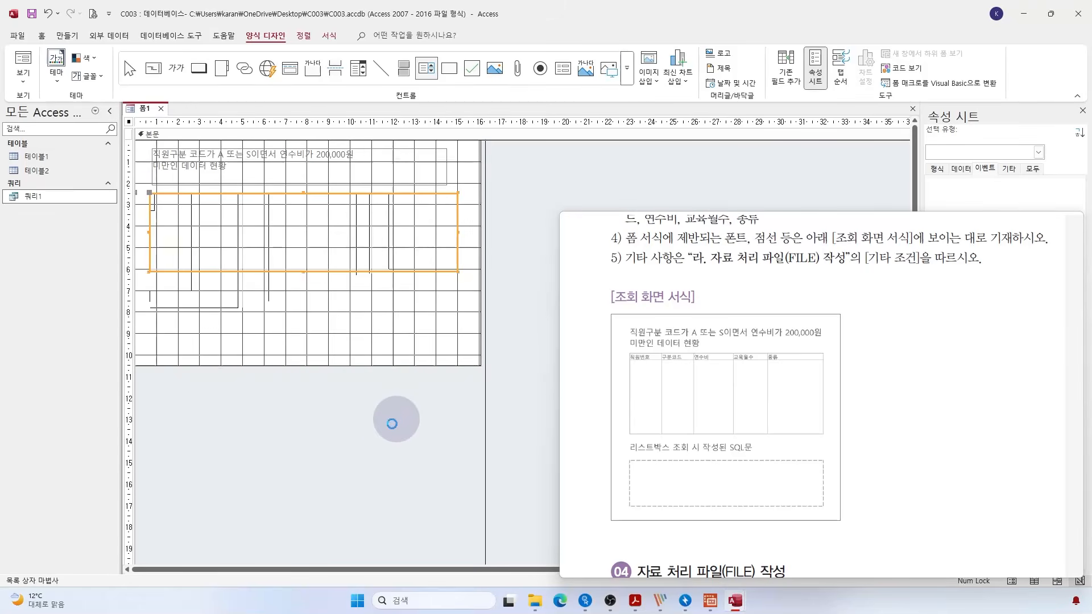
left_click_drag(449, 137, 201, 210)
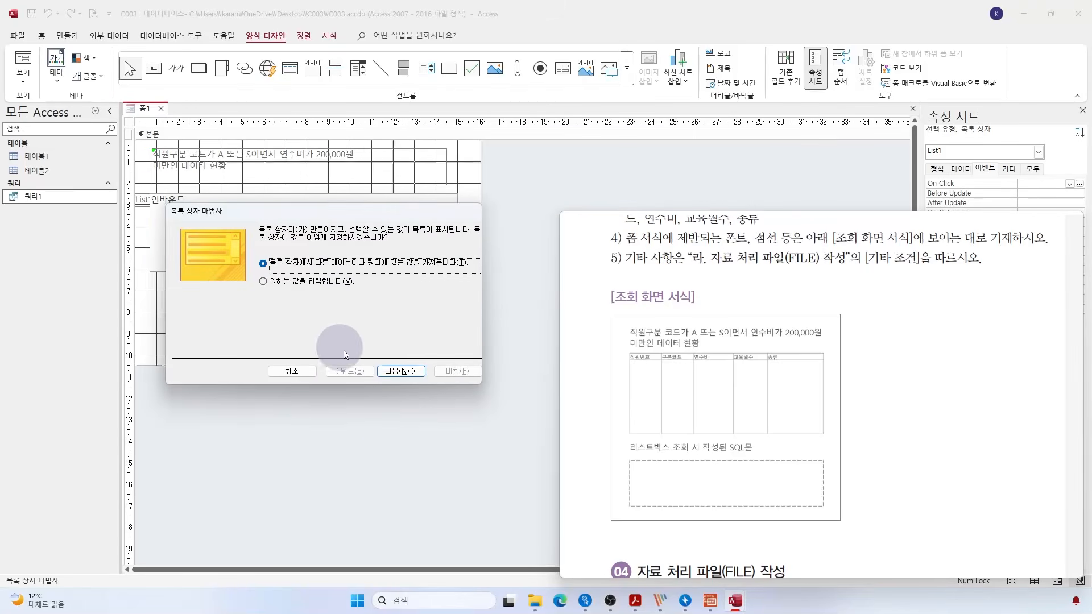
Step: Source the list box from 쿼리1 with all of its fields, adding no sort order in the wizard
left_click(400, 371)
left_click(311, 312)
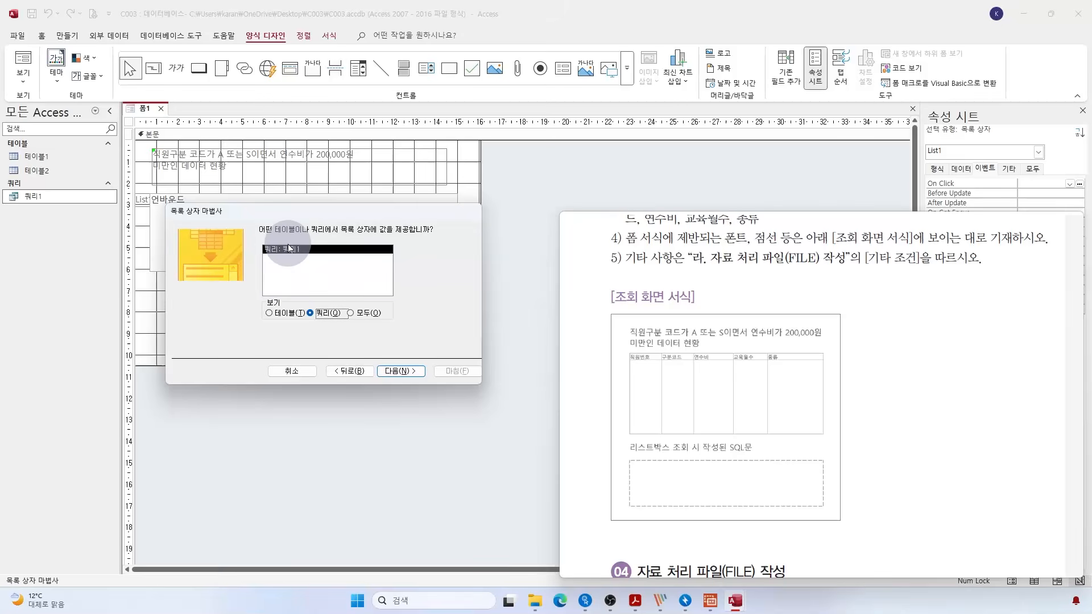
left_click(400, 371)
left_click(306, 316)
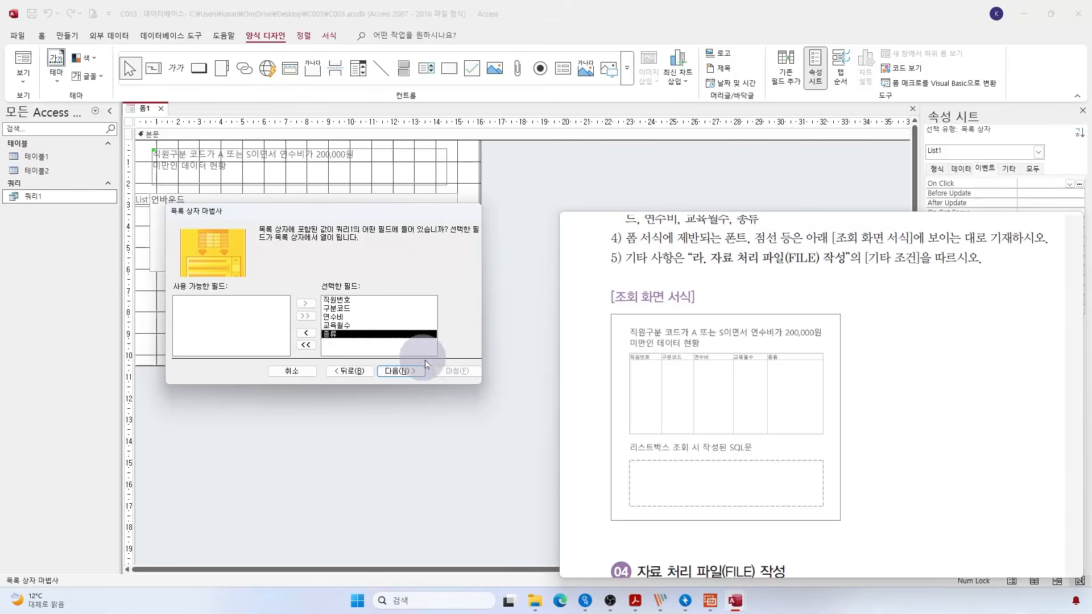
left_click(413, 370)
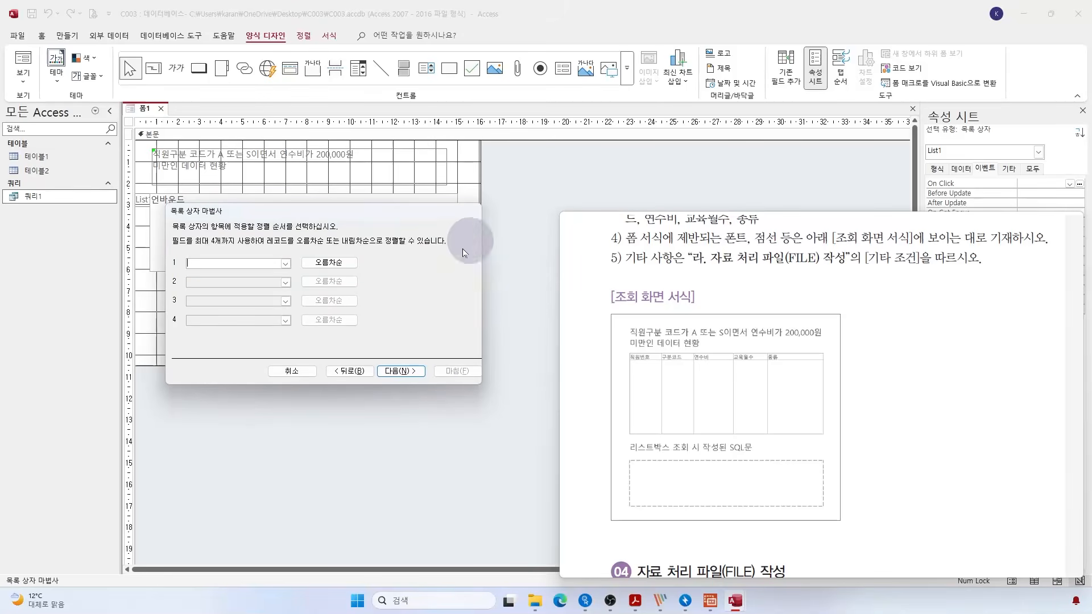
left_click(413, 371)
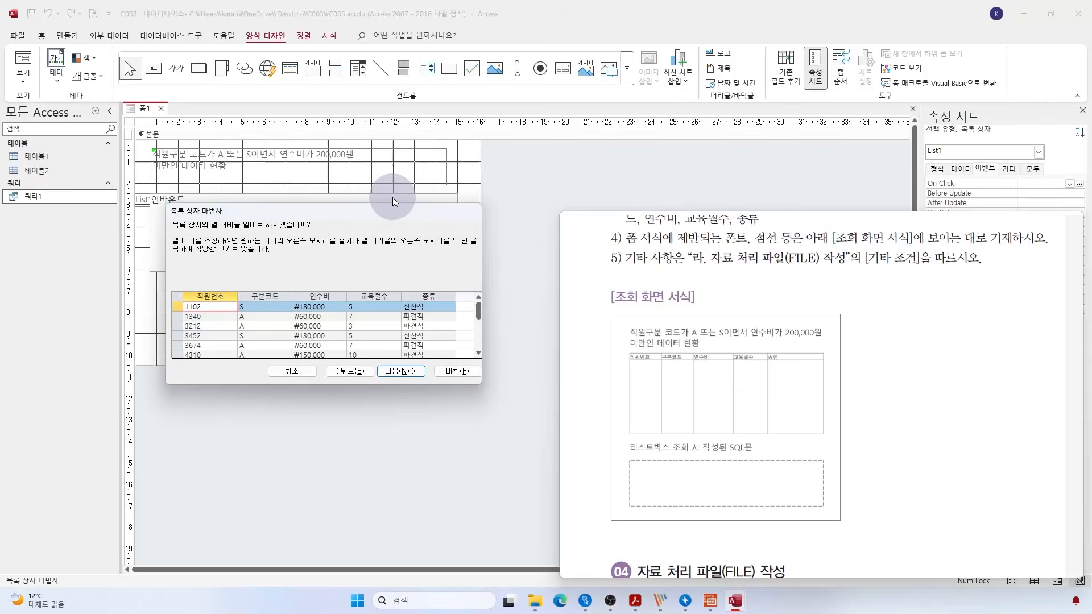
Step: Widen the list box's 연수비 column to about 3.1 cm and finish the wizard with 직원번호 as the identifying field
left_click_drag(390, 205, 366, 69)
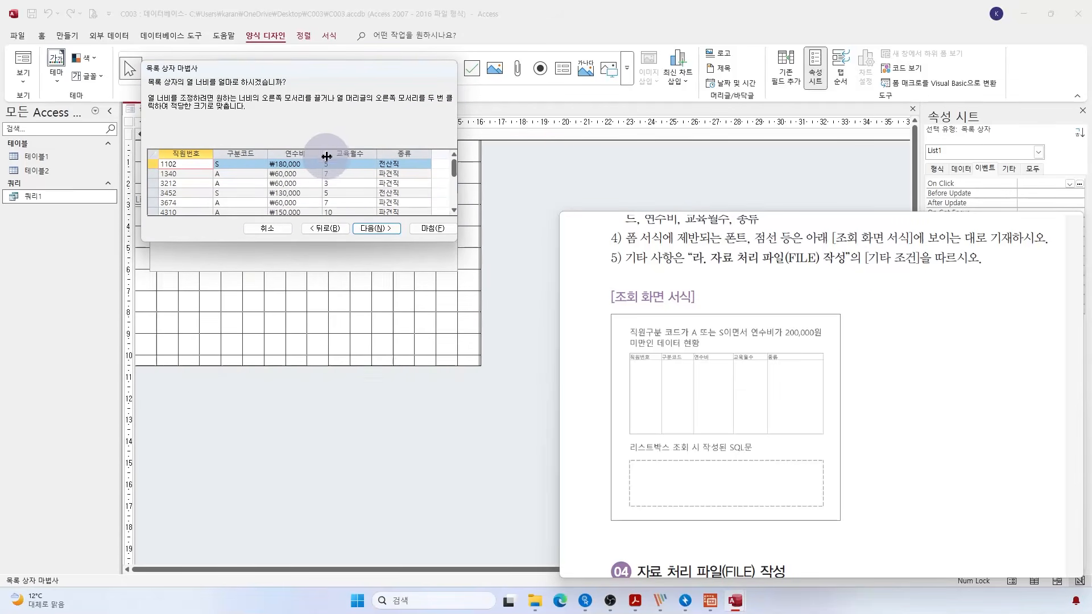
left_click_drag(324, 153, 334, 153)
left_click_drag(440, 153, 334, 153)
left_click_drag(371, 209, 370, 203)
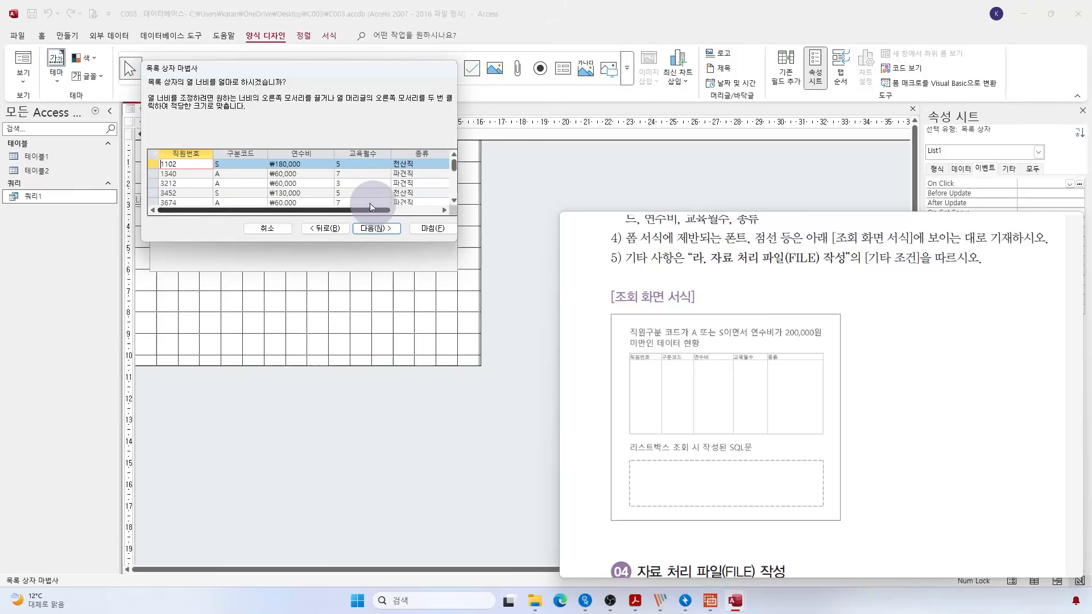
left_click(376, 228)
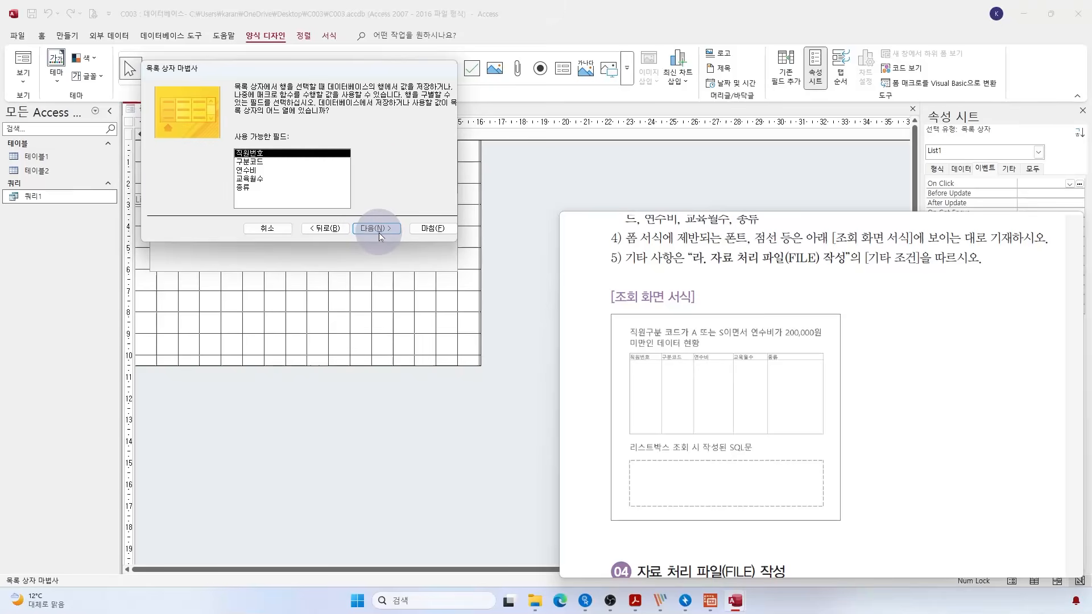
left_click(376, 228)
left_click(438, 228)
Step: Delete the list box's attached label and set the list box's 열 이름 property to 예
left_click(150, 201)
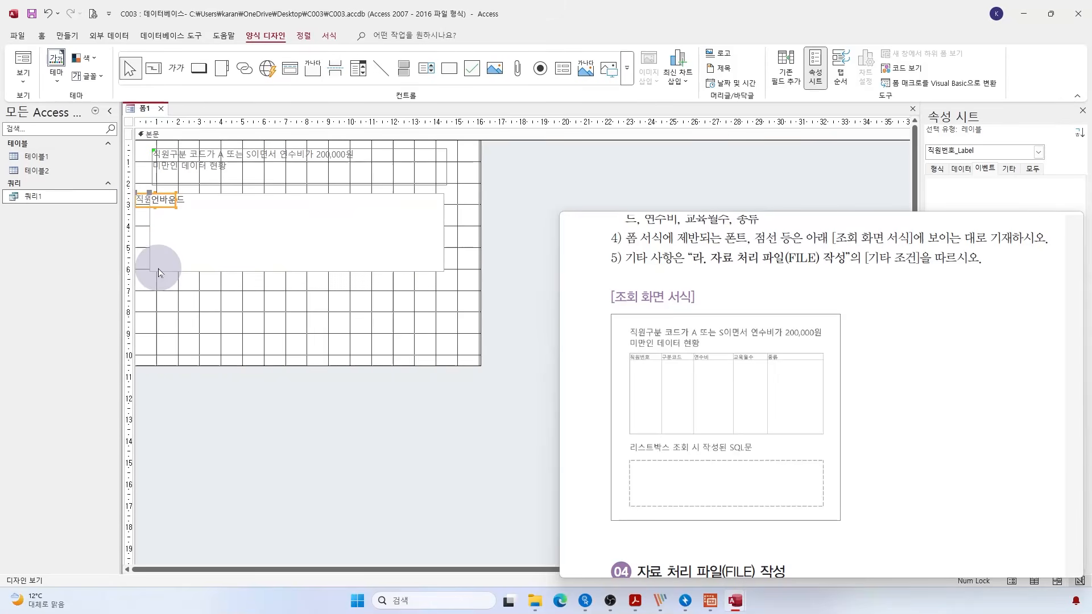
key("Delete")
left_click(227, 202)
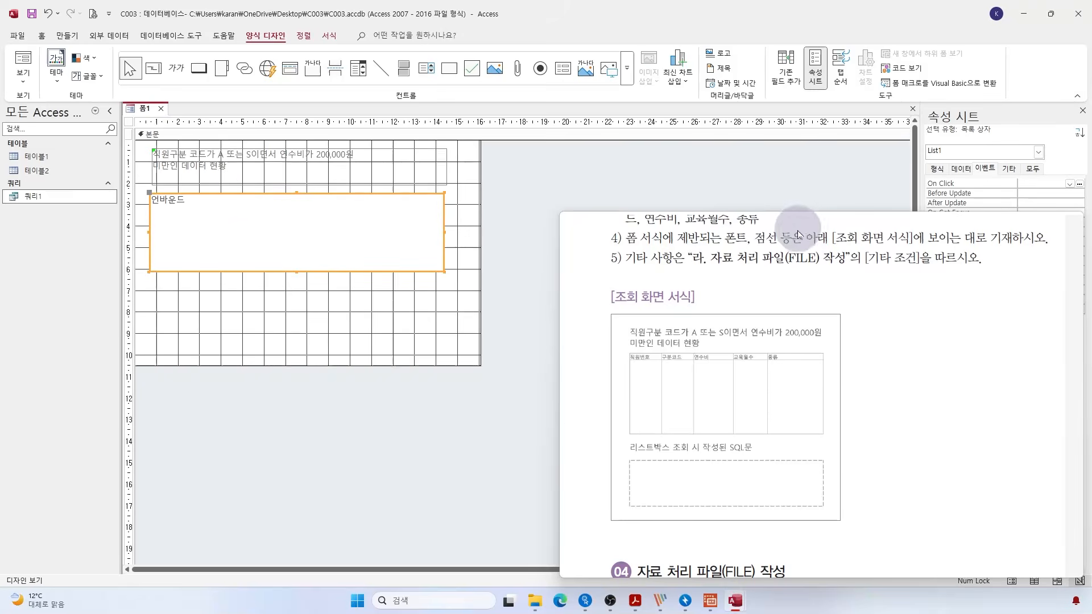
left_click_drag(807, 240, 626, 346)
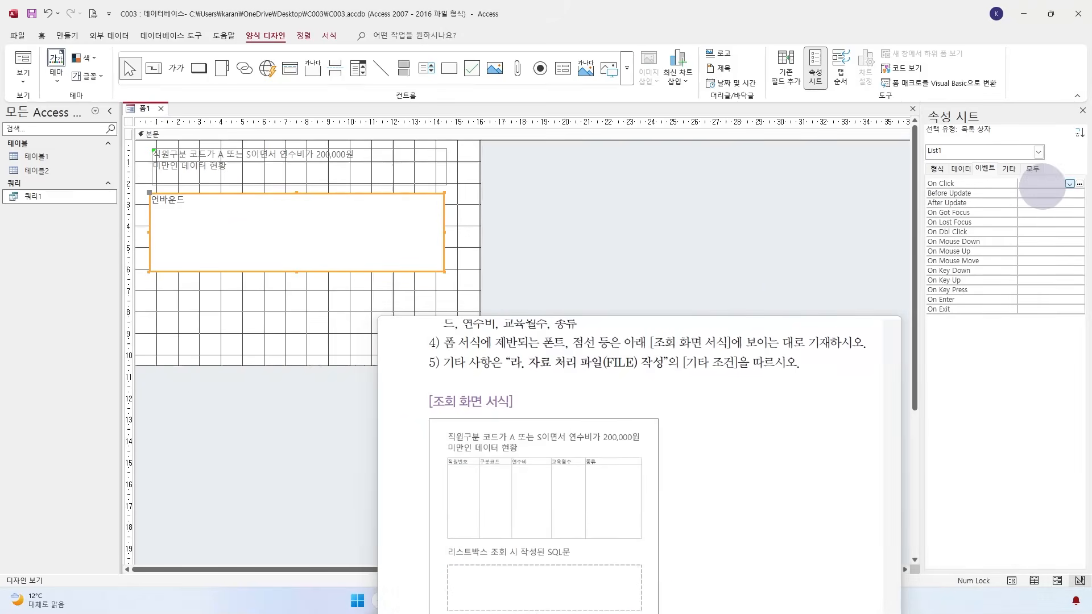
left_click(938, 169)
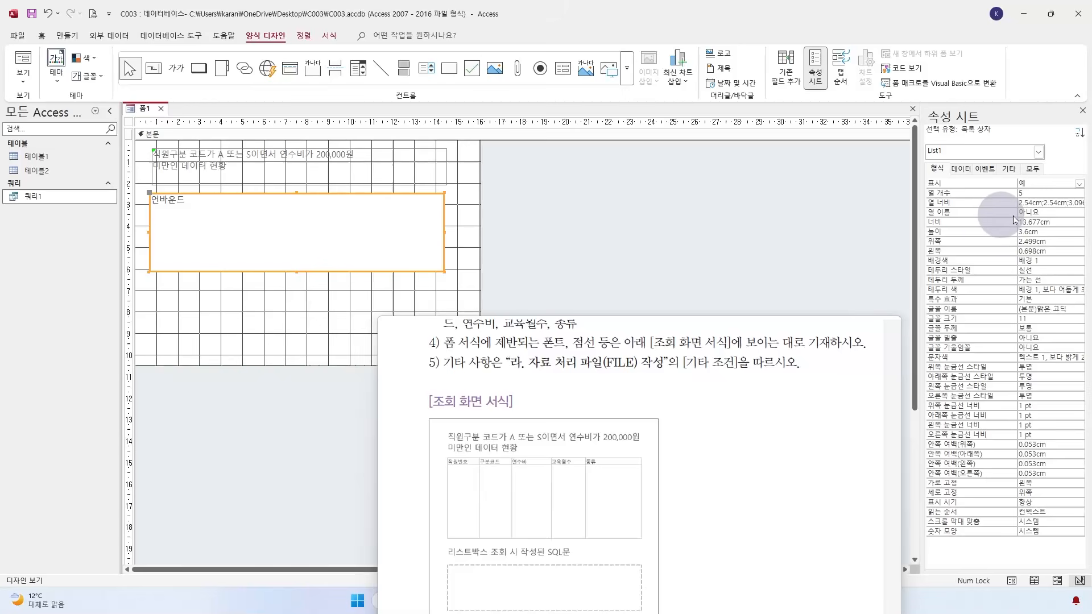
left_click(1067, 212)
left_click(1079, 212)
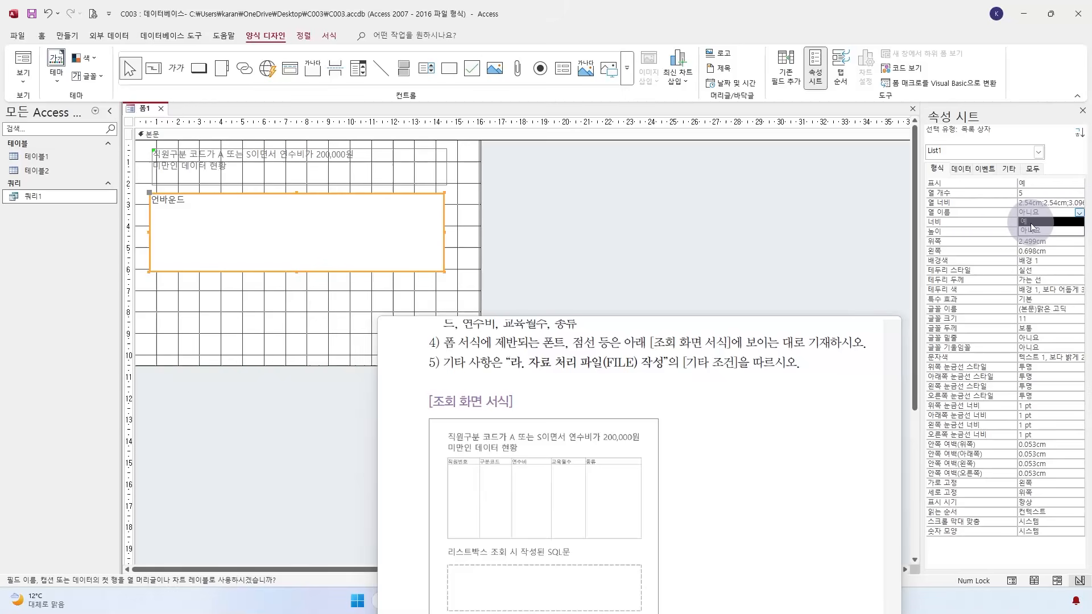
left_click(1023, 223)
Step: Extend the list box downward to a height of about 4.6 cm
left_click_drag(699, 395, 779, 244)
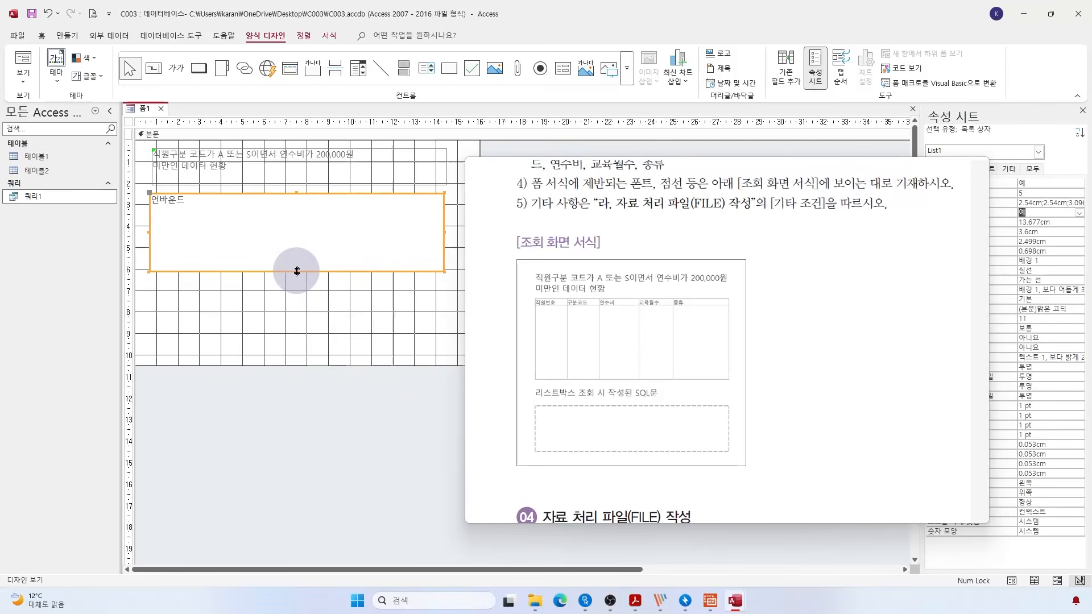
left_click_drag(295, 272, 296, 292)
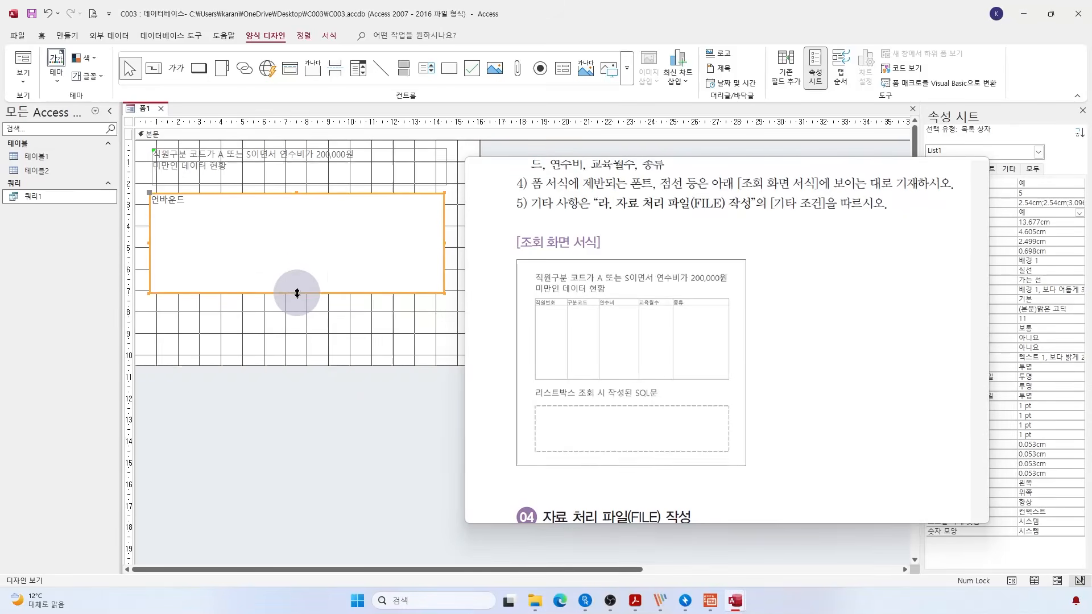
left_click(310, 375)
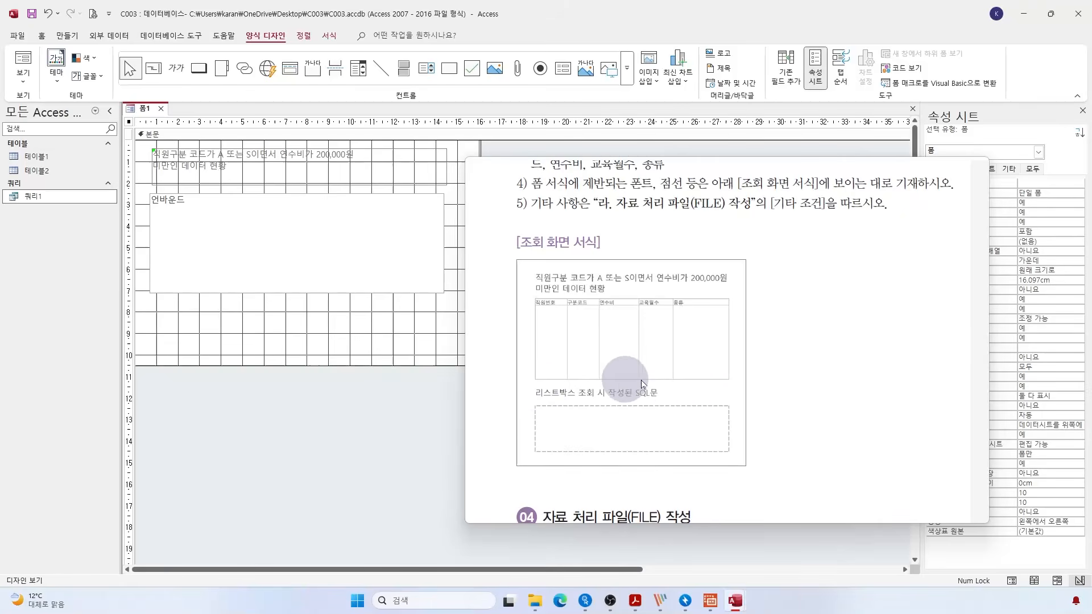
left_click(293, 358)
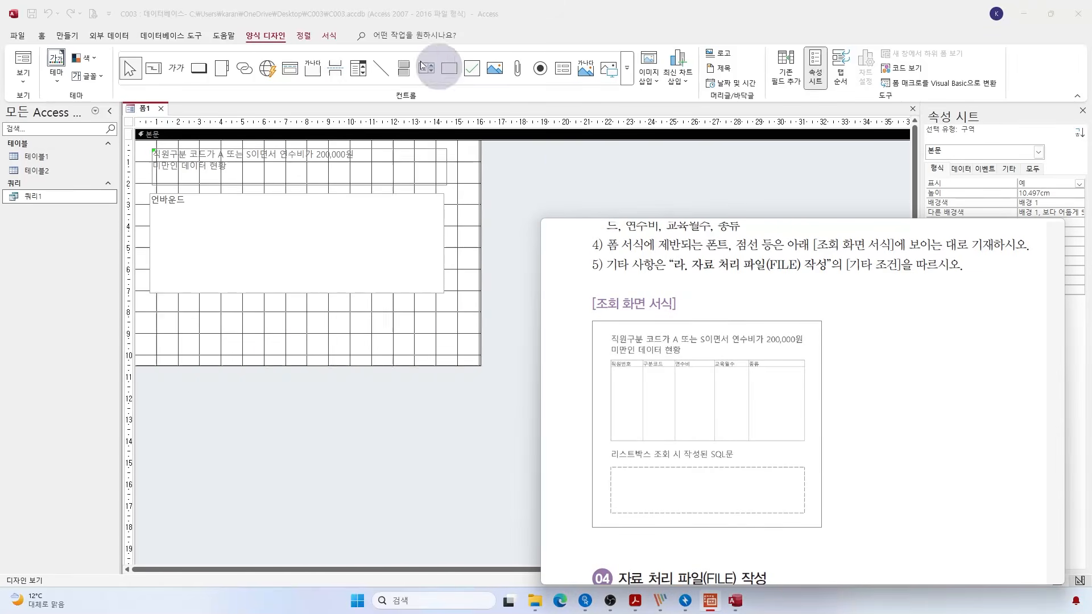
Step: Draw a horizontal line about 12.1 cm long just below the list box
left_click(382, 71)
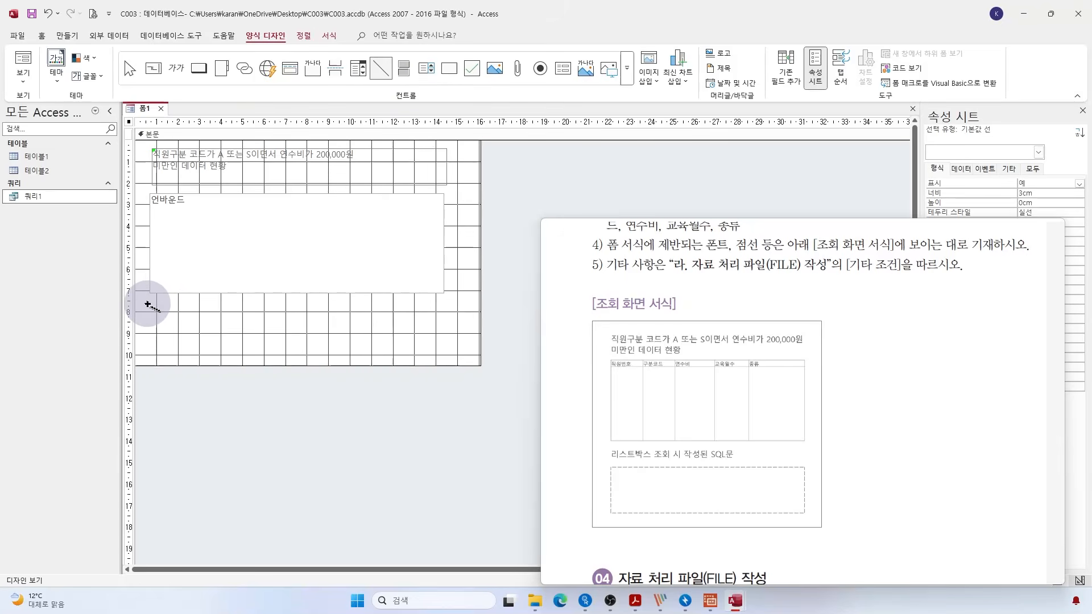
left_click_drag(148, 305, 408, 305)
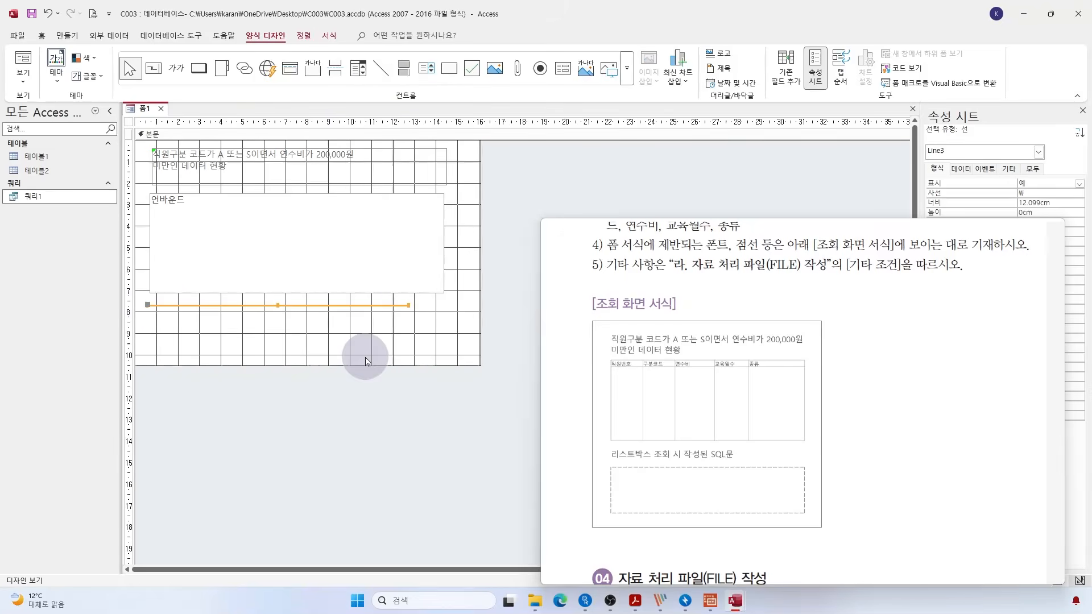
left_click(392, 312)
left_click(378, 306)
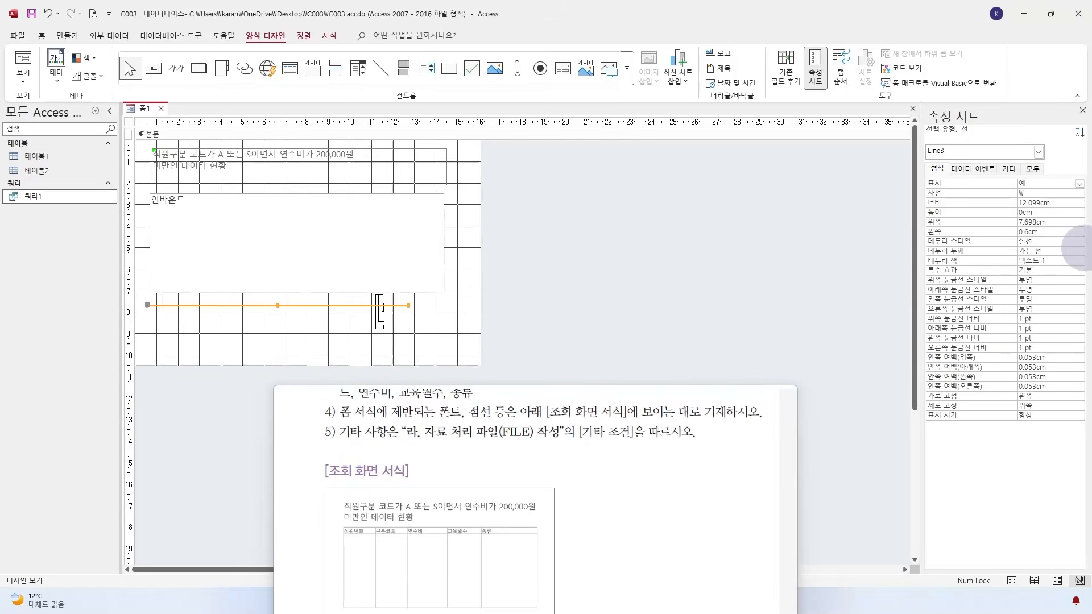
Step: Set the line's 테두리 두께 property to 4 pt
left_click(1055, 251)
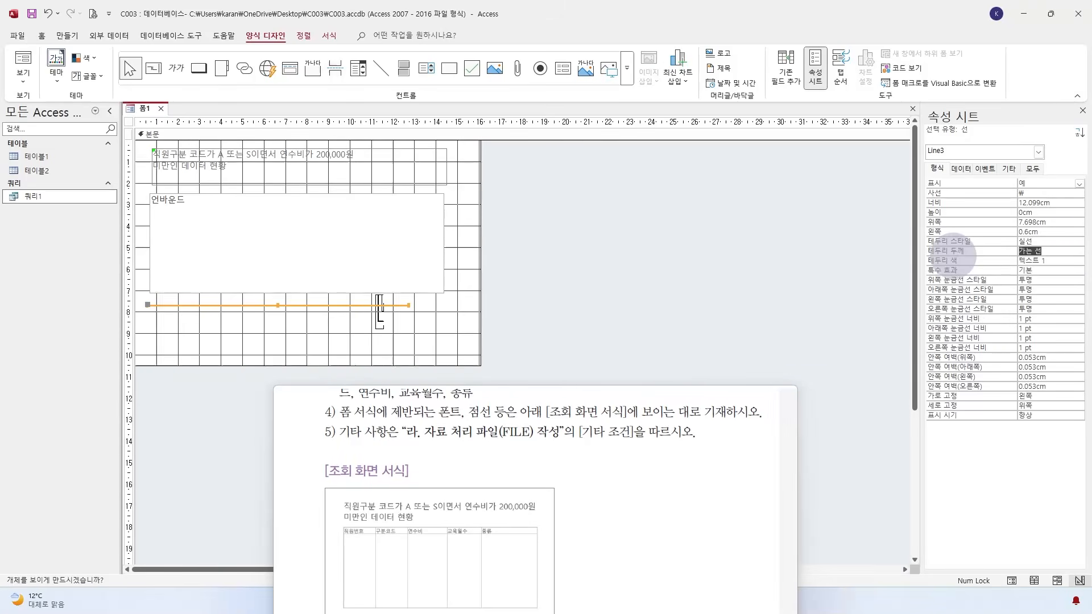
type("4")
key("Return")
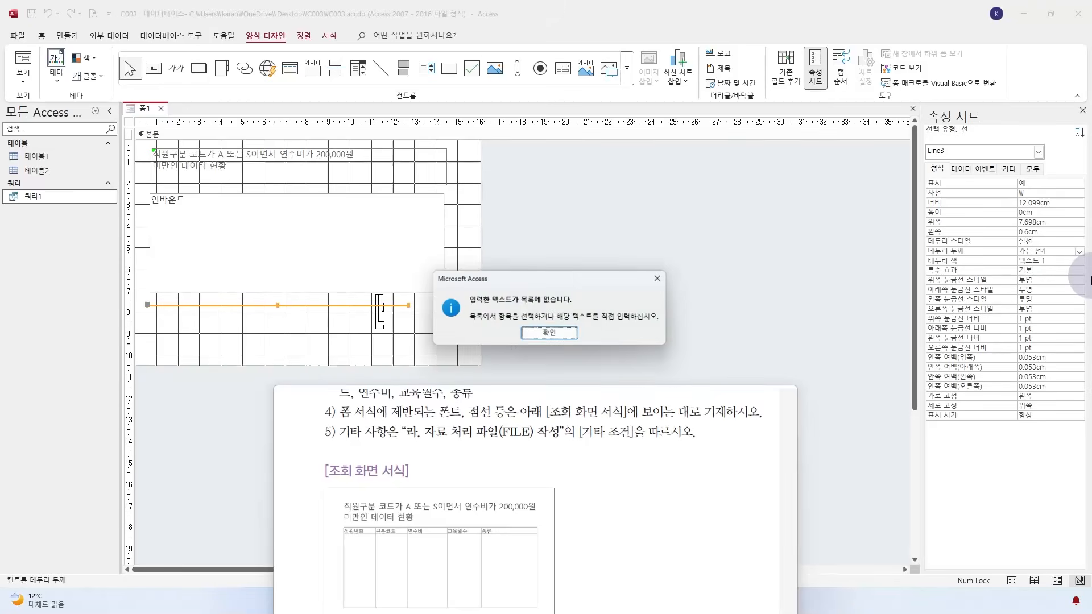
left_click(547, 332)
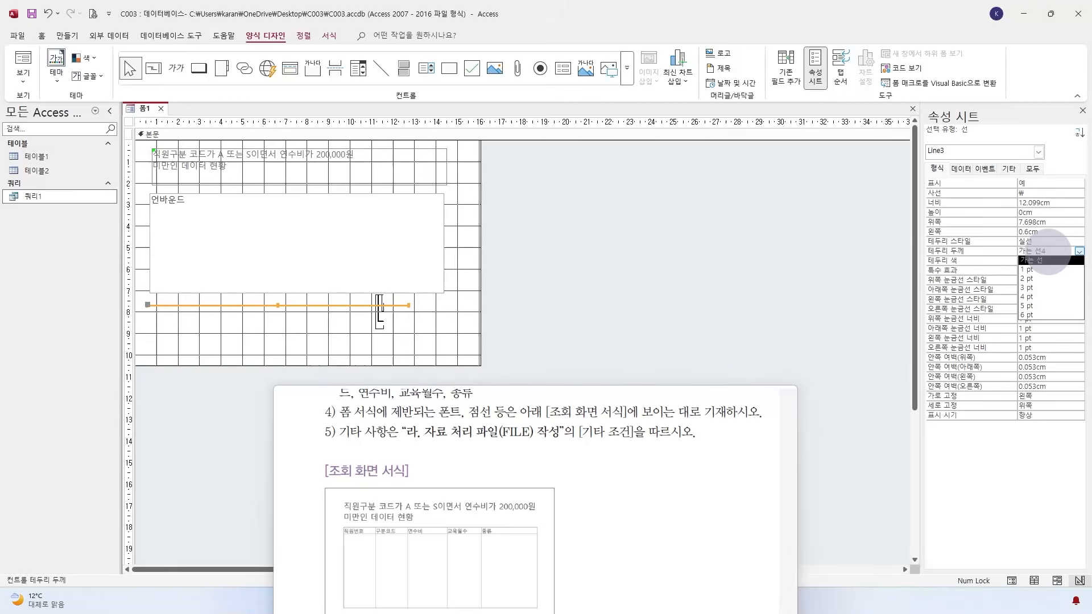
left_click_drag(1049, 250, 915, 251)
type("4 pt")
key("Return")
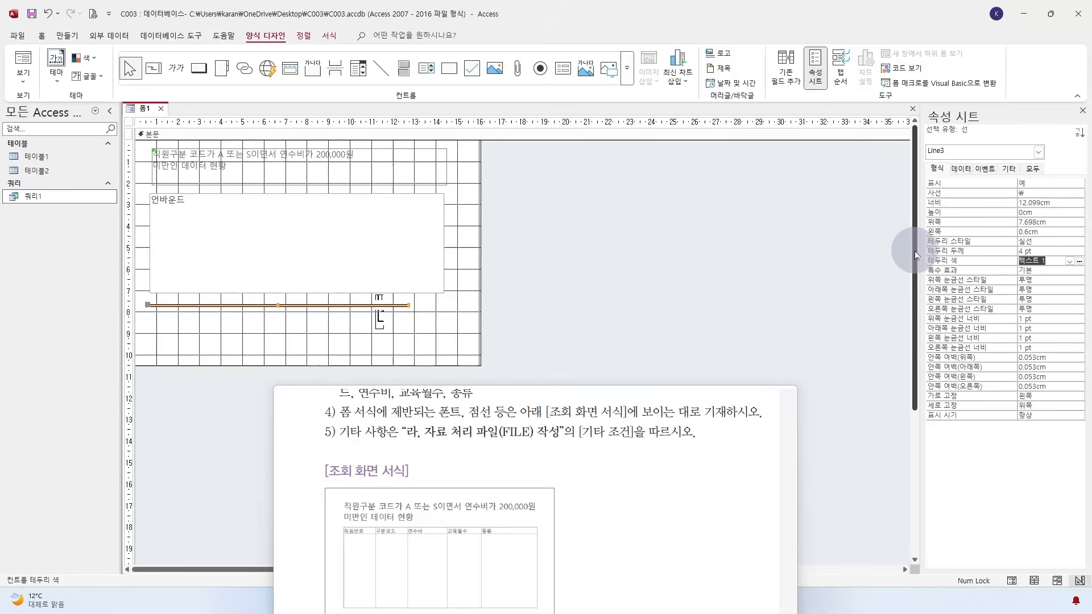
Step: Move the thick line up against the list box's lower edge, about 7.2 cm from the top of the section
left_click(440, 328)
left_click_drag(375, 305, 385, 292)
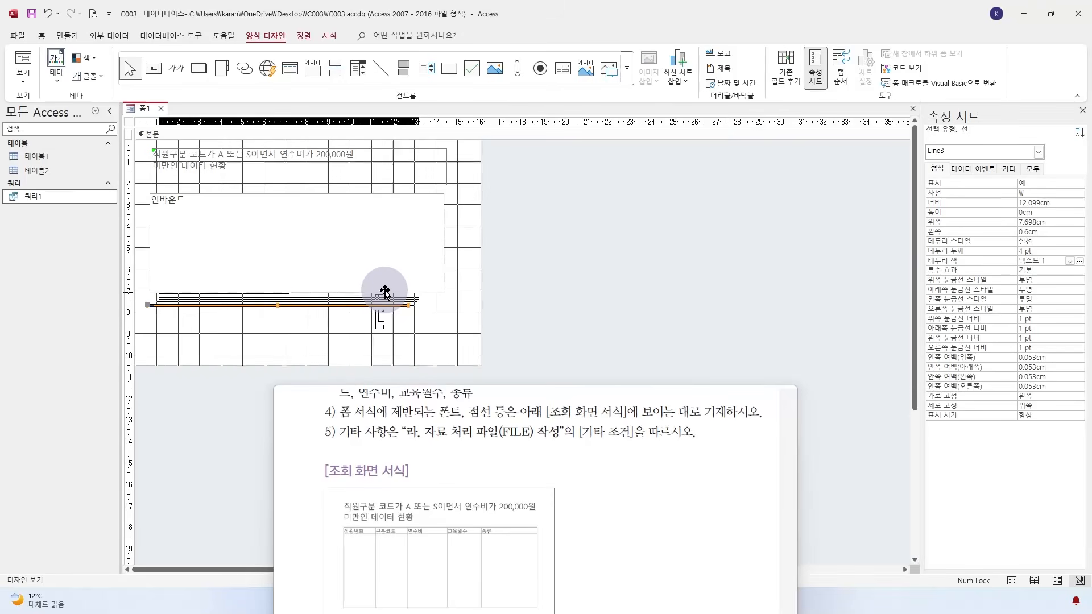
left_click(385, 292)
left_click(451, 319)
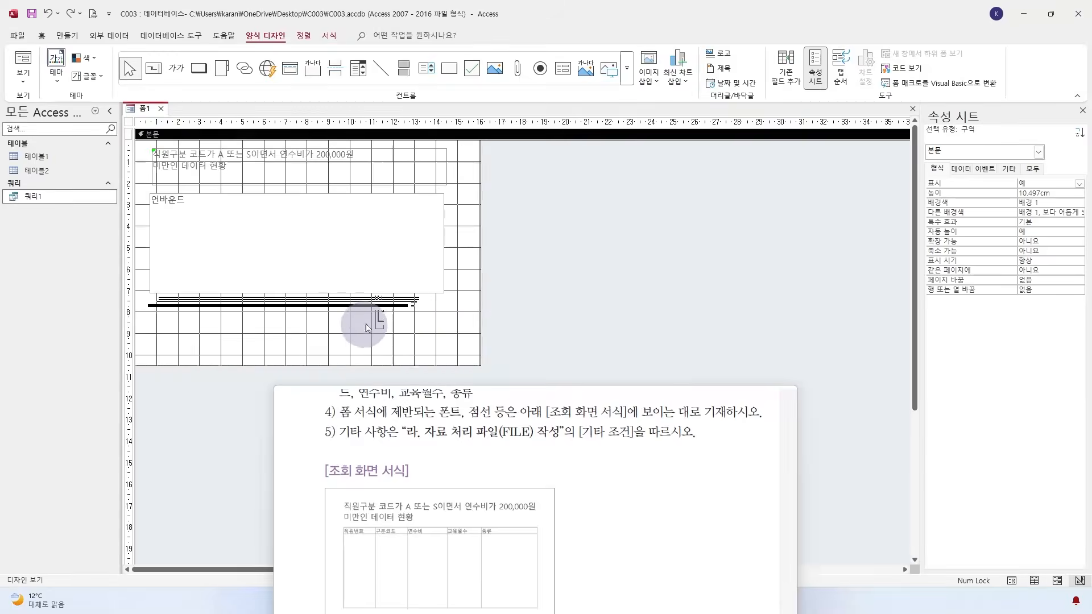
left_click(380, 306)
left_click_drag(379, 313, 379, 302)
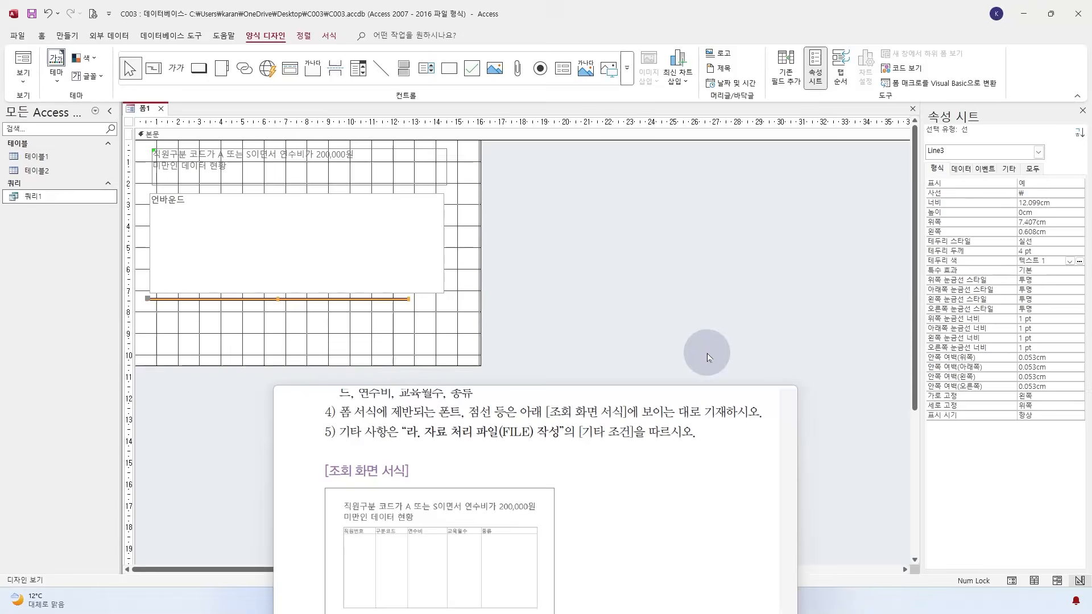
key("ctrl+Up")
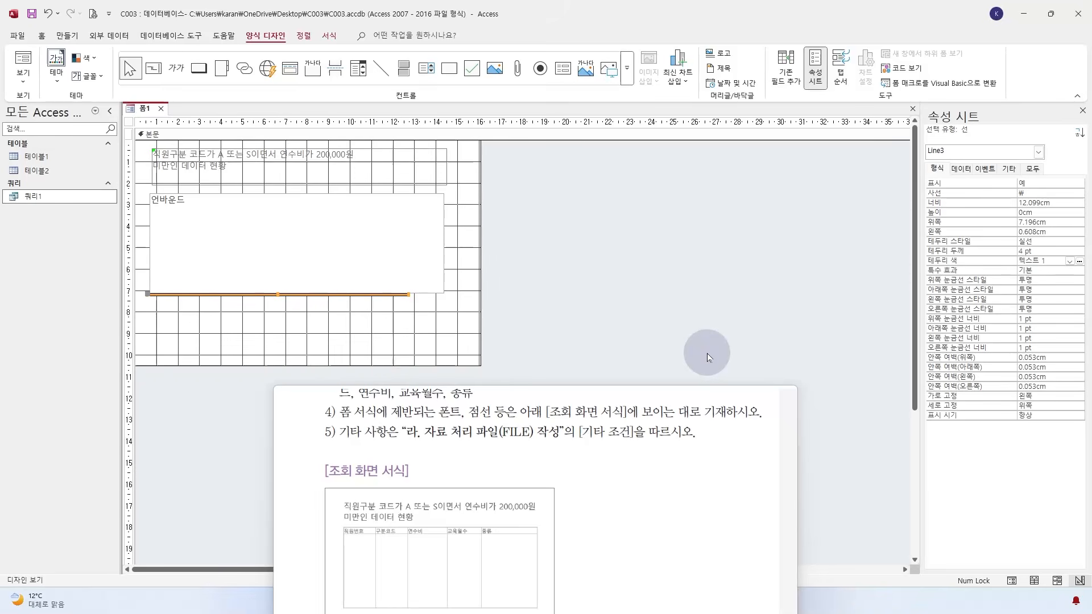
left_click(609, 276)
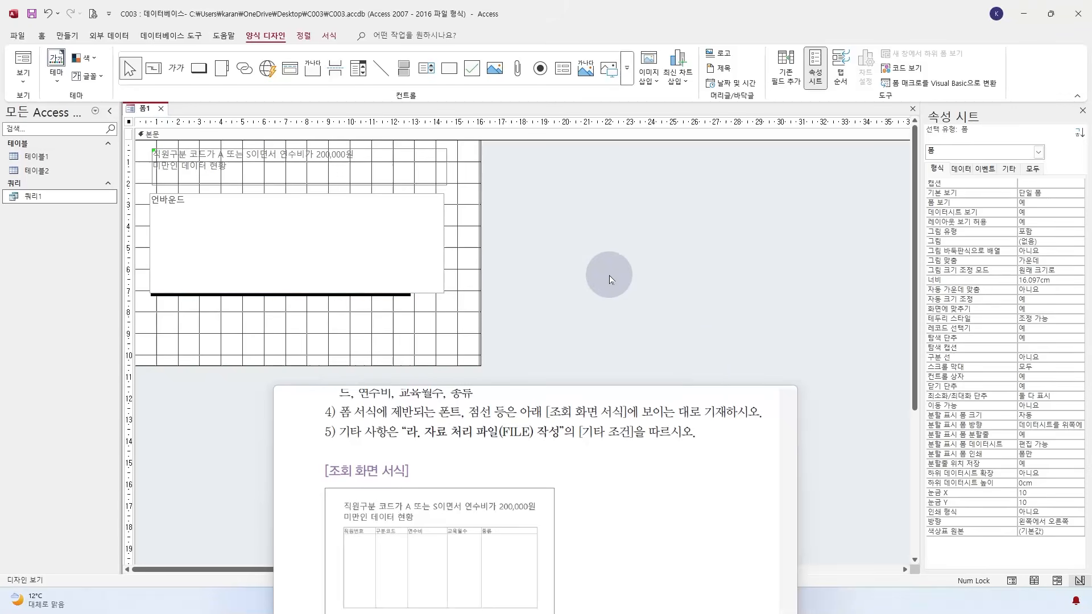
Step: Extend the form's 본문 section to about 15.5 cm and add a text-fitted label "리스트박스 조회 시 작서오딘 SQL문" below the line
left_click_drag(632, 461, 888, 214)
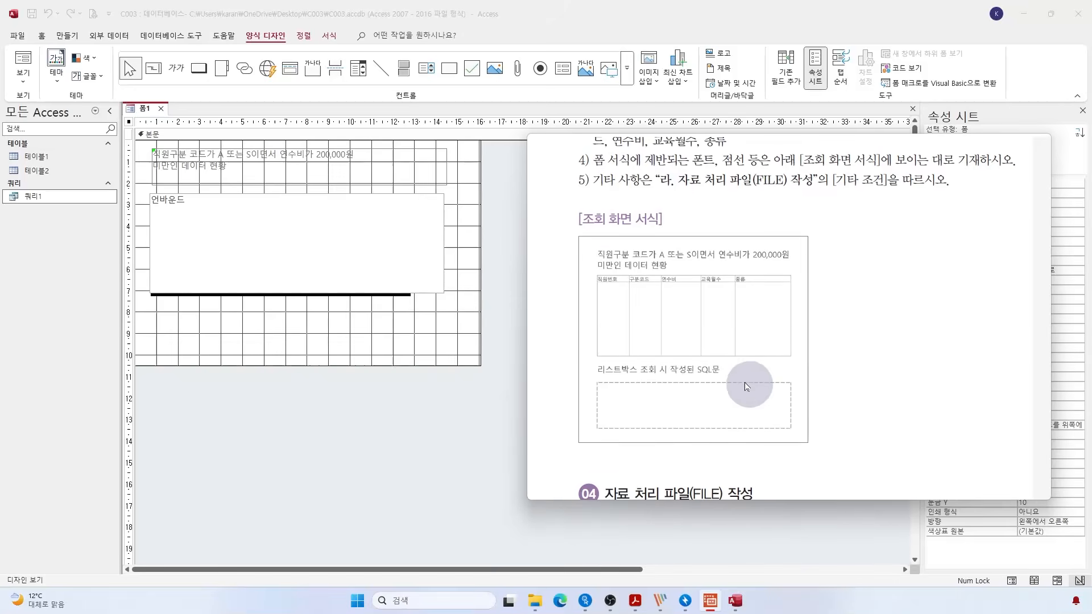
left_click_drag(340, 442, 341, 475)
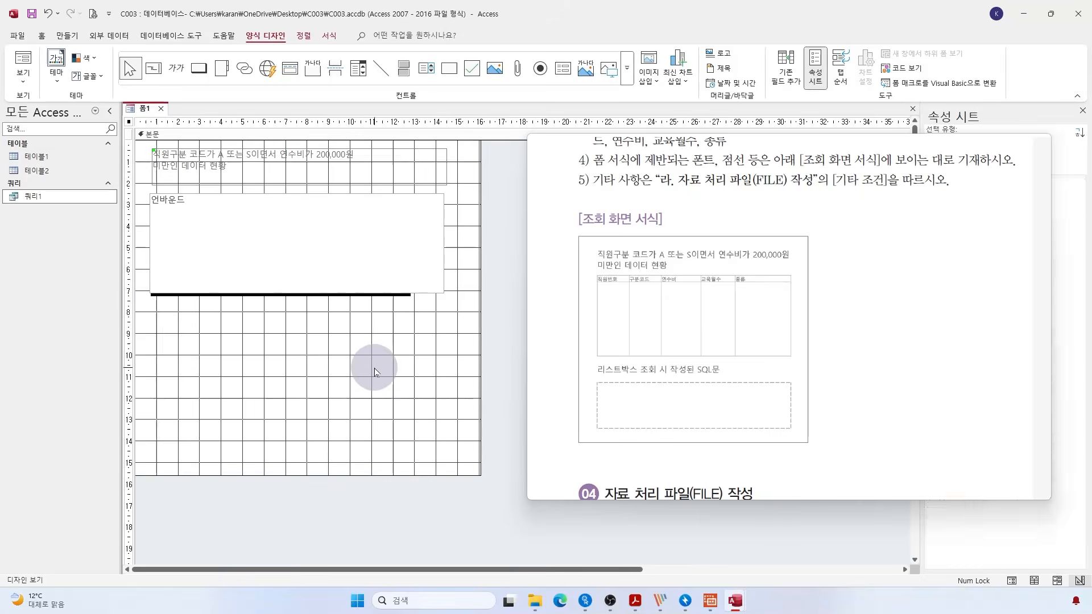
left_click(176, 68)
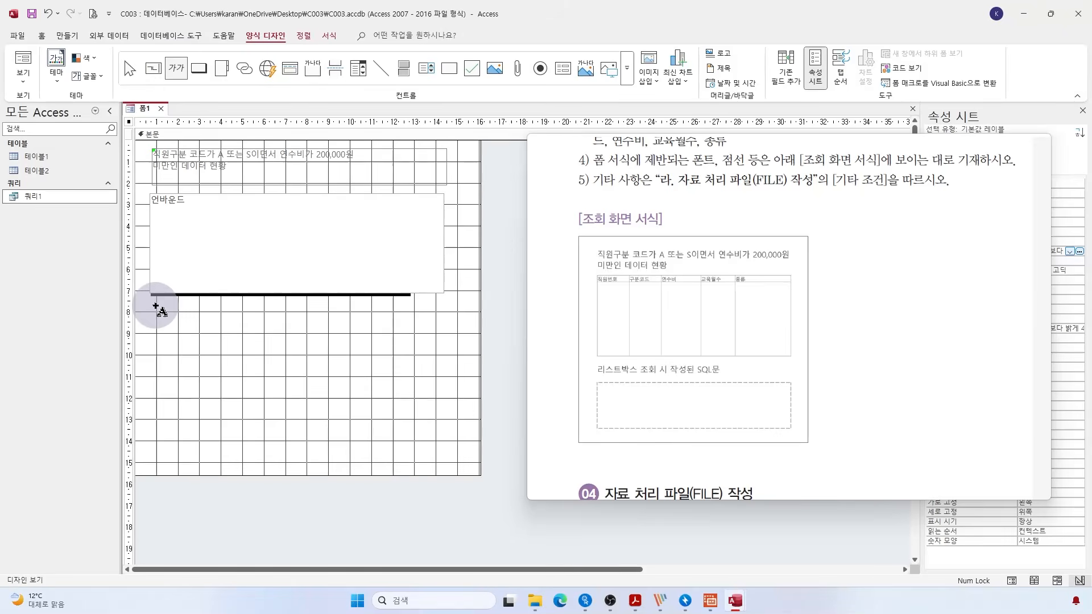
left_click_drag(154, 306, 438, 331)
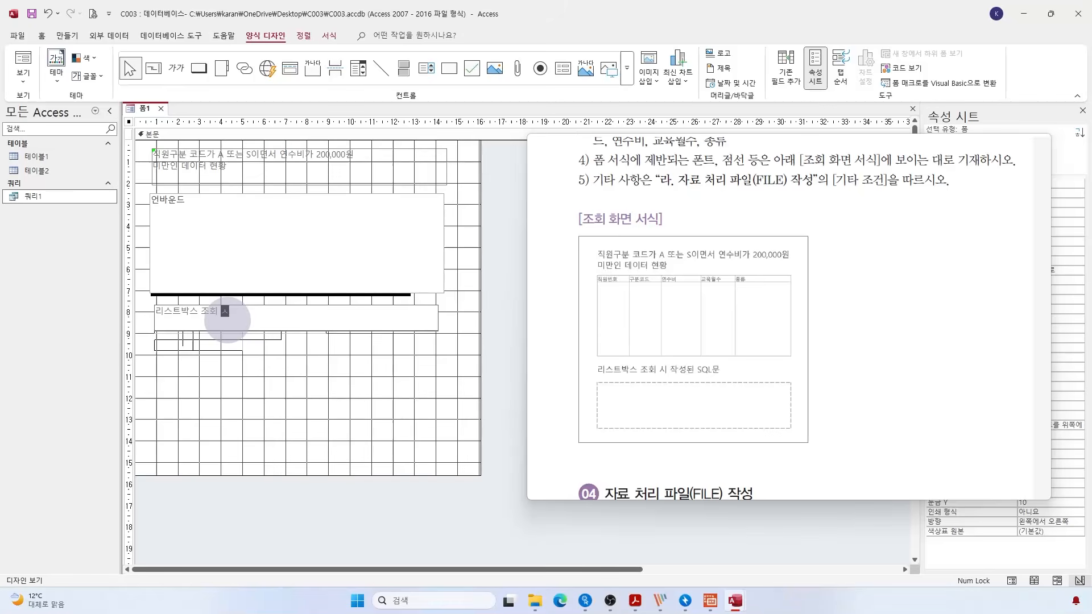
type("리스트박스 조회 시 작서오딘 ")
type("SQL문")
key("Return")
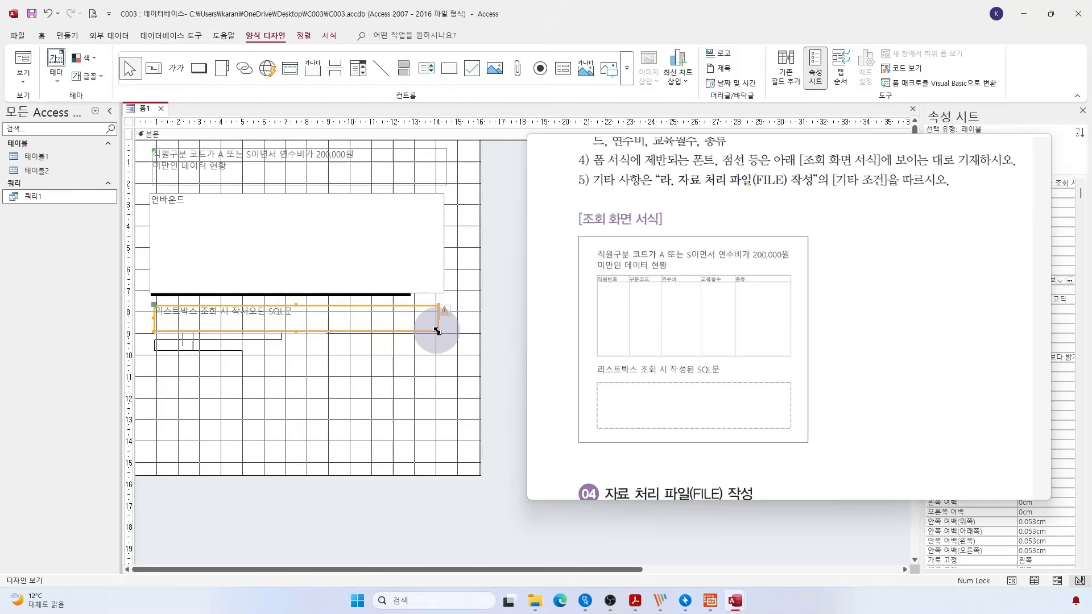
double_click(436, 330)
left_click(417, 365)
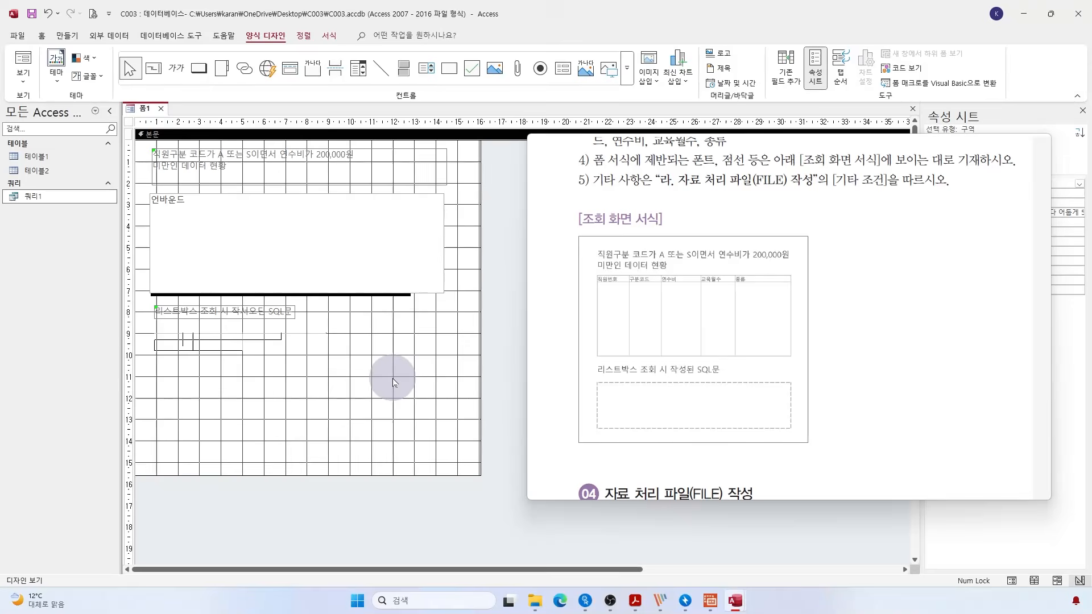
Step: Show 쿼리1 in SQL view and copy its entire SQL statement
double_click(59, 203)
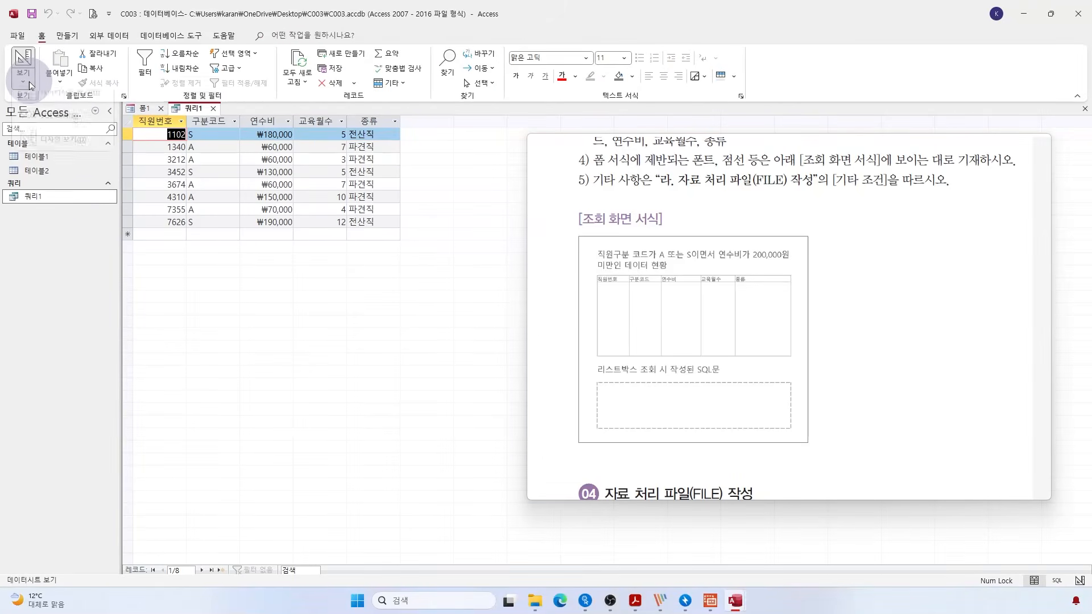
left_click(29, 81)
left_click(40, 122)
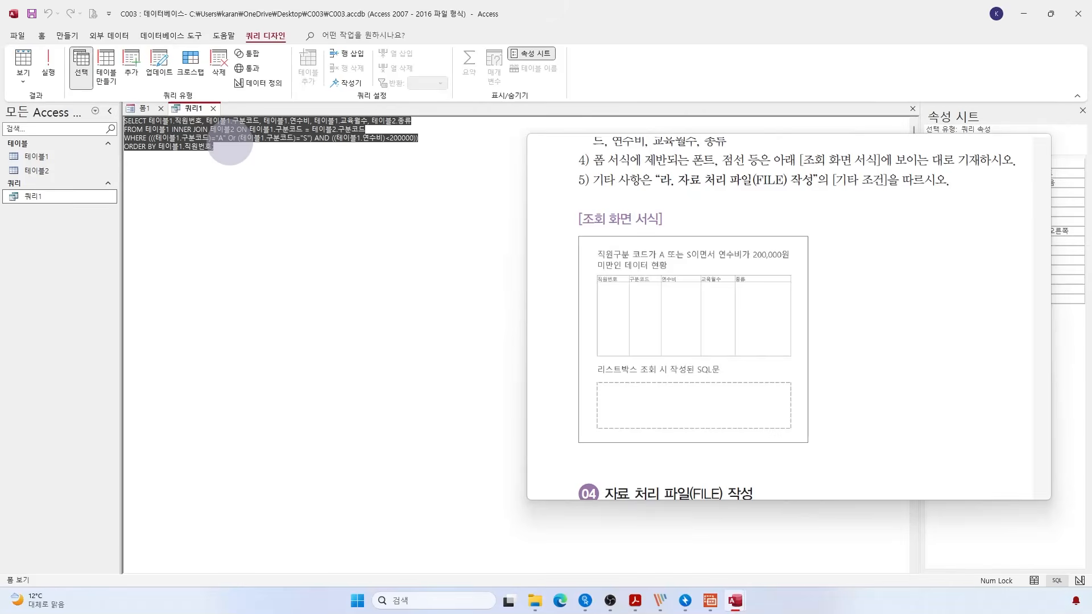
left_click(242, 152)
left_click_drag(243, 152, 88, 121)
key("ctrl+c")
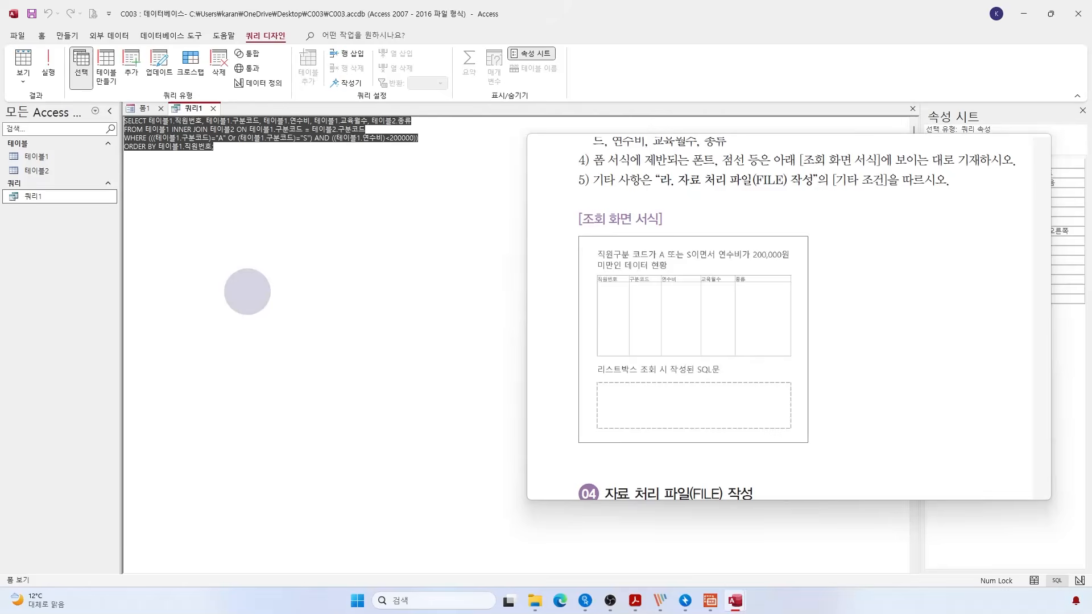
Step: Add a label about 13.6 cm by 5.8 cm under the SQL문 caption in 폼1 and paste the copied SQL statement into it
left_click(146, 109)
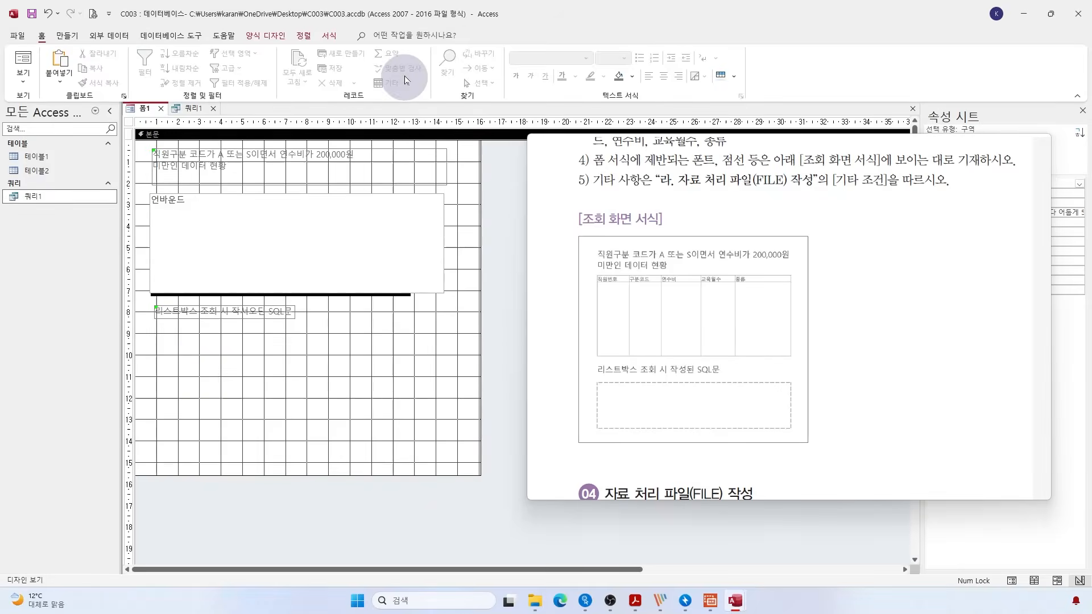
left_click(264, 36)
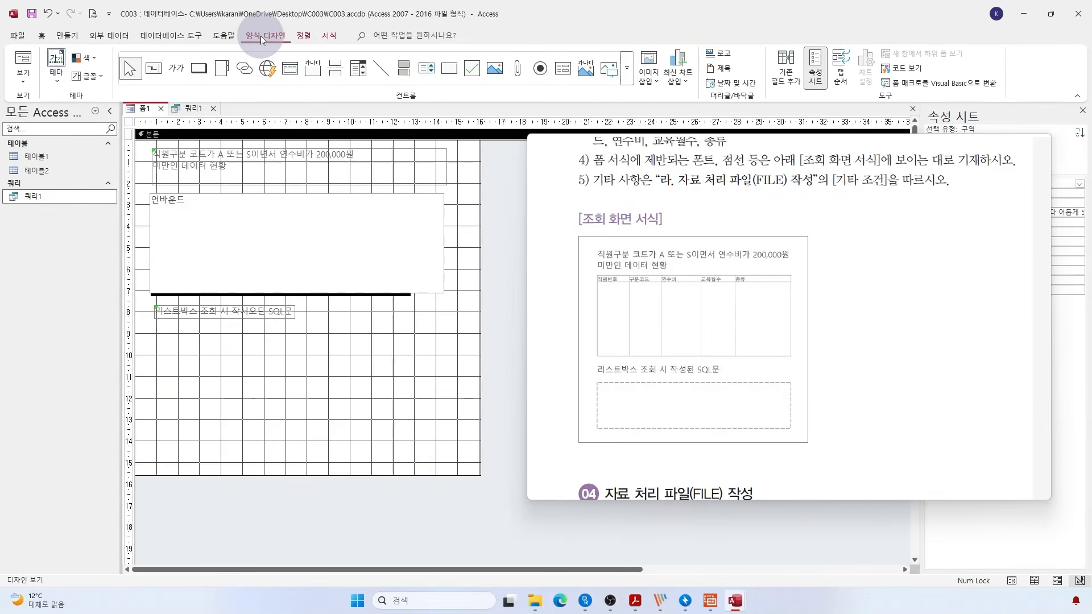
left_click(180, 80)
mouse_move(155, 332)
left_mouse_down()
mouse_move(427, 431)
mouse_move(446, 457)
left_mouse_up()
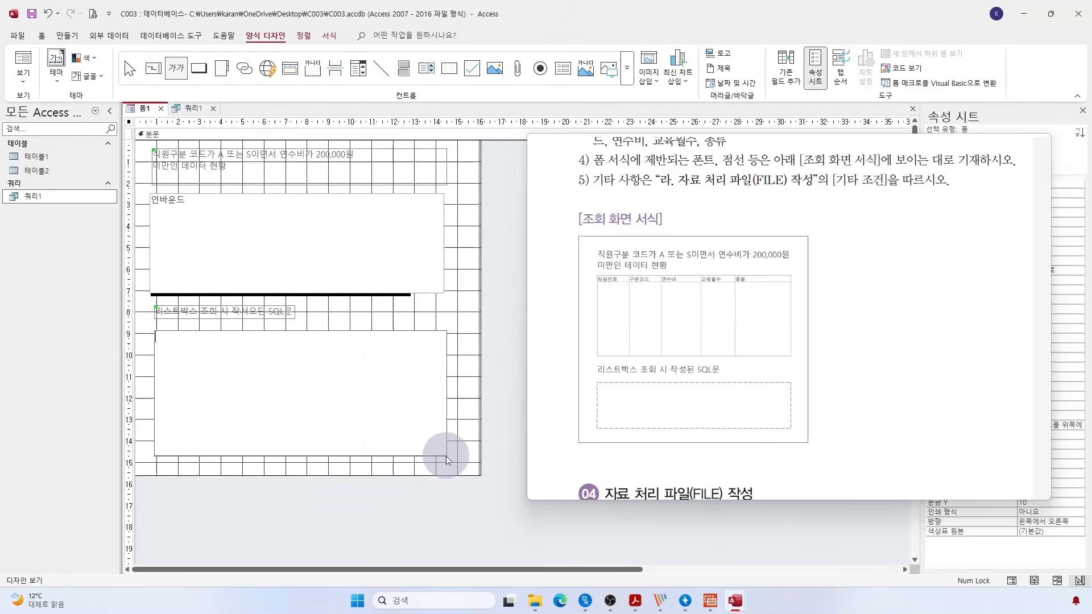
key("ctrl+v")
left_click(483, 357)
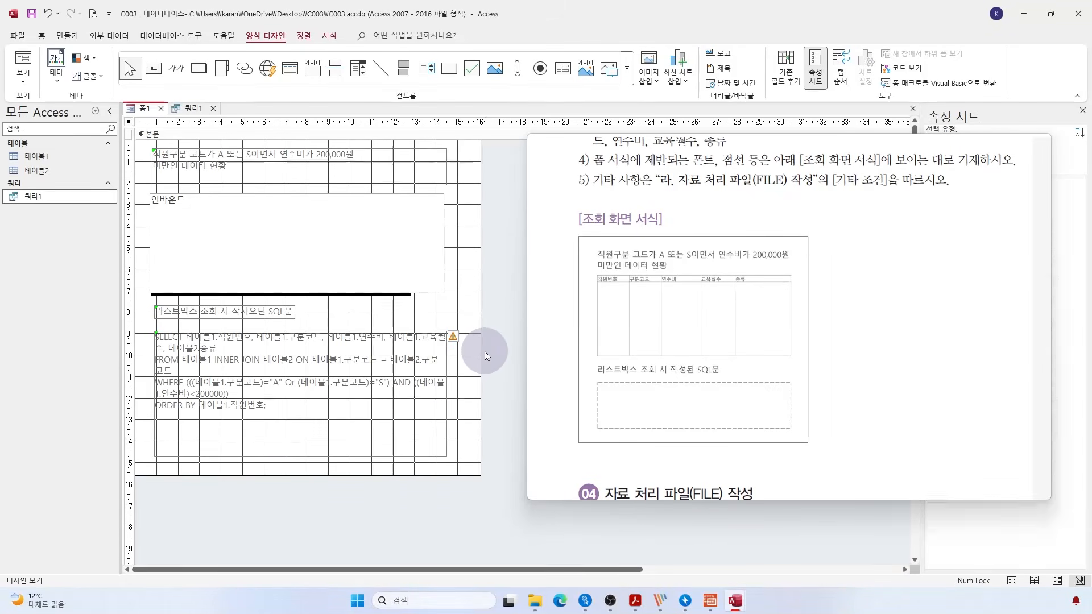
Step: Set the SQL statement label's 테두리 스타일 property to 파선
left_click(447, 381)
left_click_drag(834, 270, 556, 589)
left_click_drag(537, 547, 543, 315)
left_click_drag(624, 318, 654, 557)
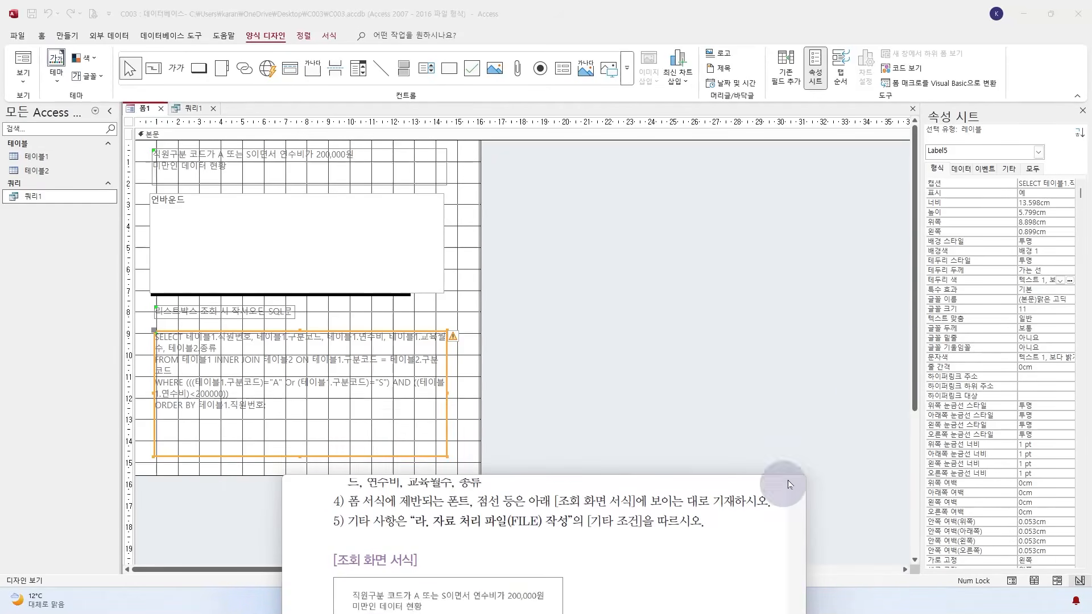
left_click(1069, 261)
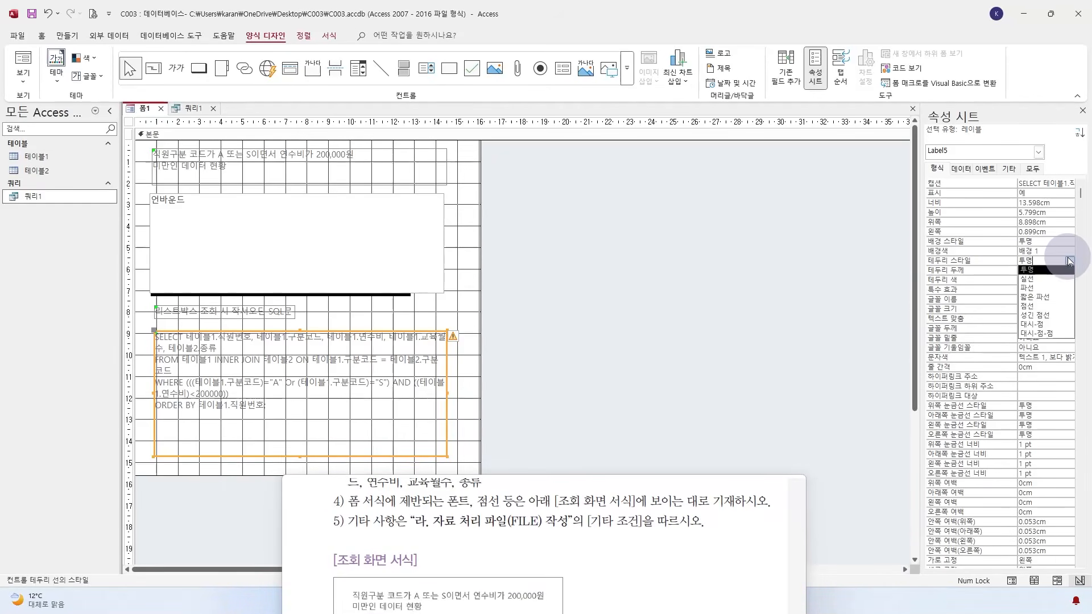
left_click(1046, 288)
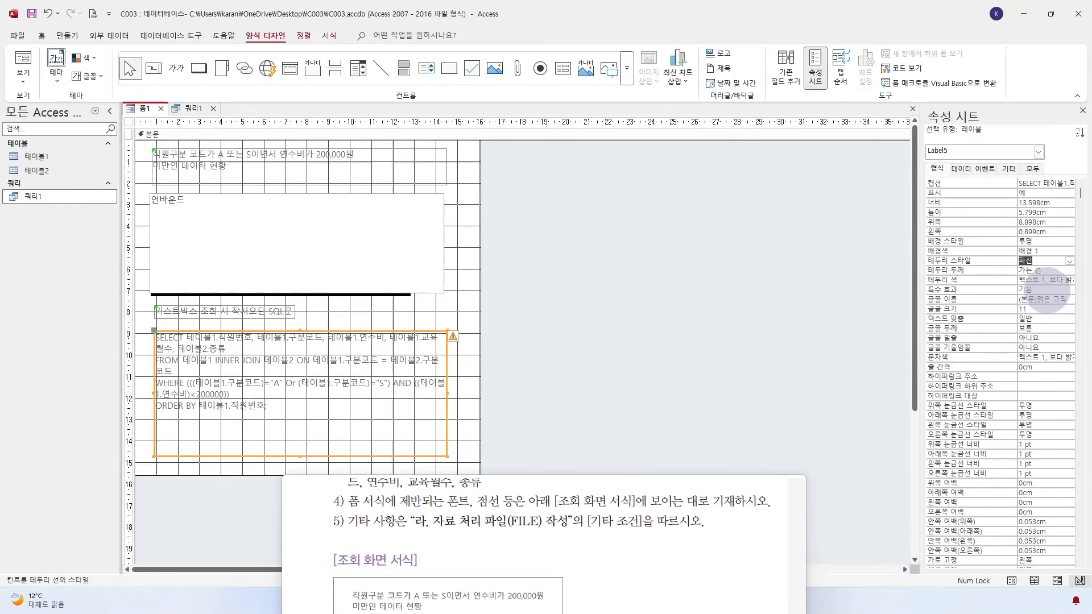
left_click(653, 371)
Step: Shorten the SQL statement label from its lower edge to a height of about 4.3 cm
left_click(361, 448)
left_click_drag(397, 522, 627, 509)
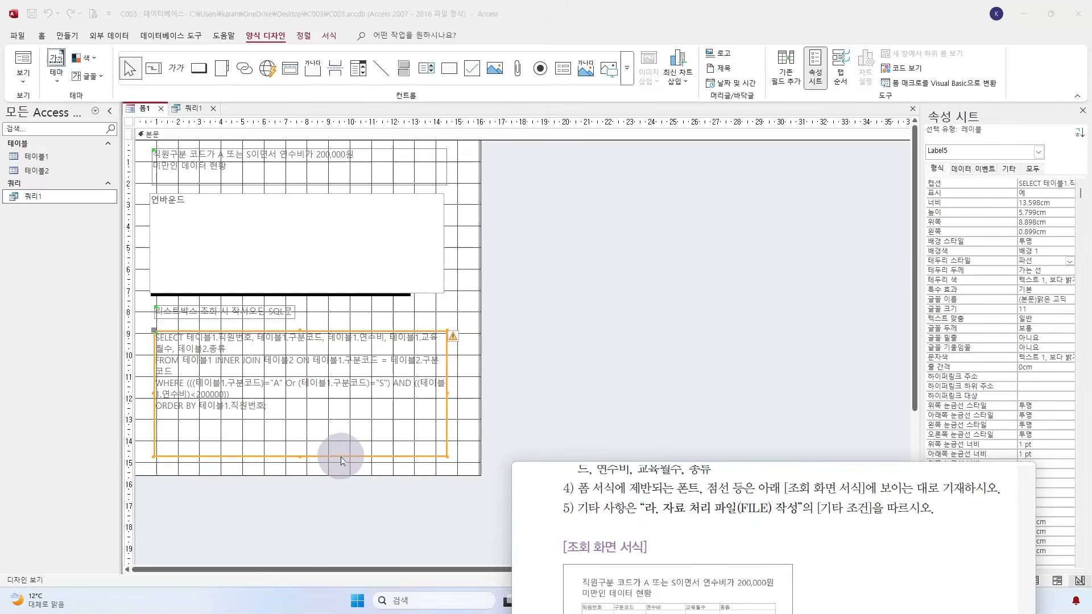
left_click(301, 458)
left_click(302, 459)
left_click(300, 455)
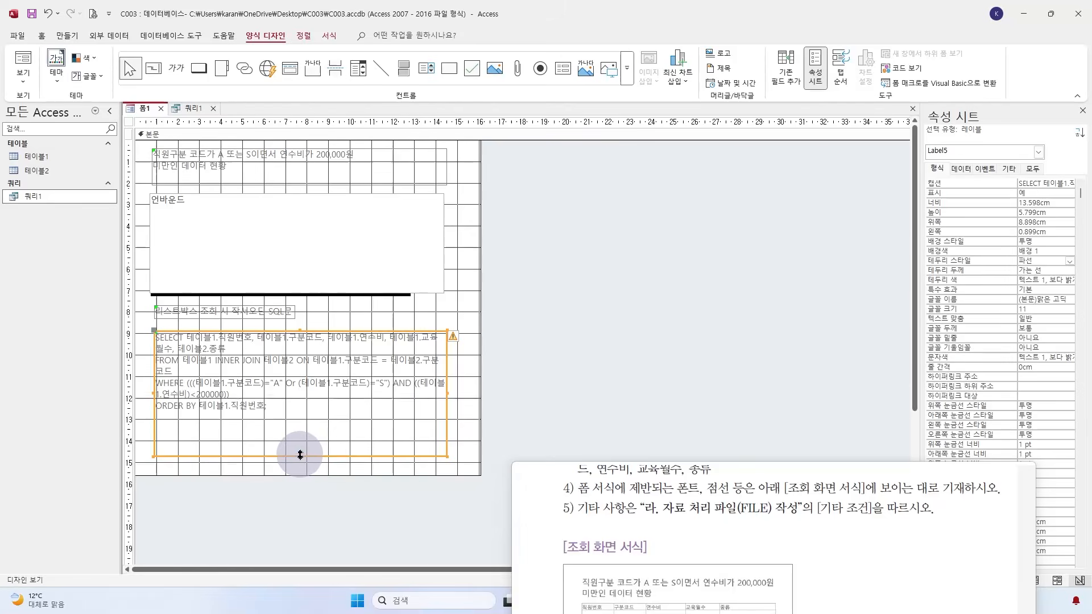
left_click_drag(301, 456, 316, 422)
left_click(606, 318)
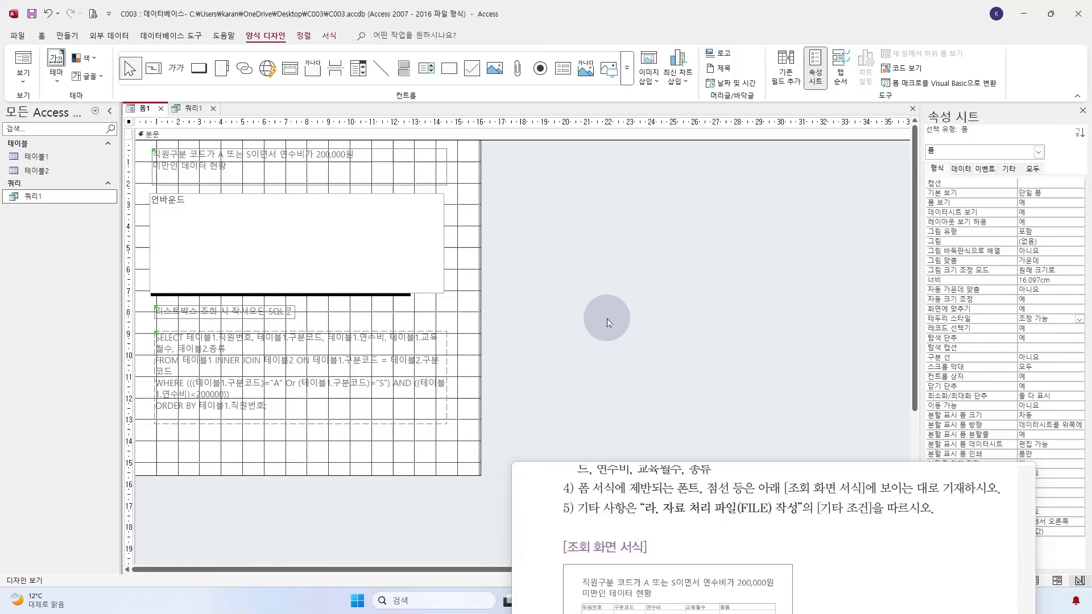
Step: Match the widths of all the form's controls to the widest one (가장 넓은 너비에)
left_click_drag(539, 165, 183, 443)
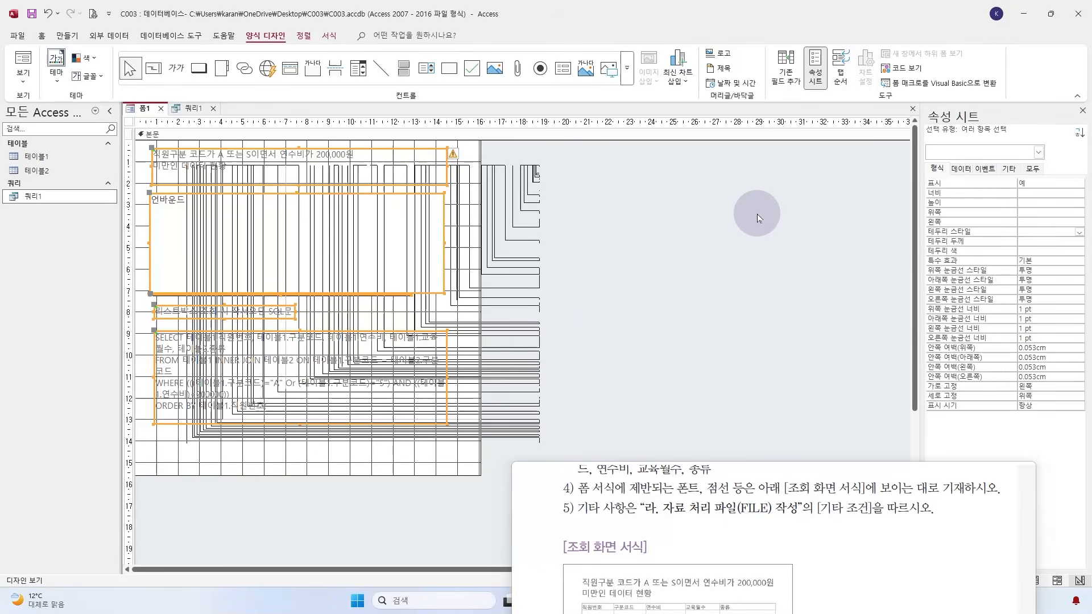
left_click(304, 37)
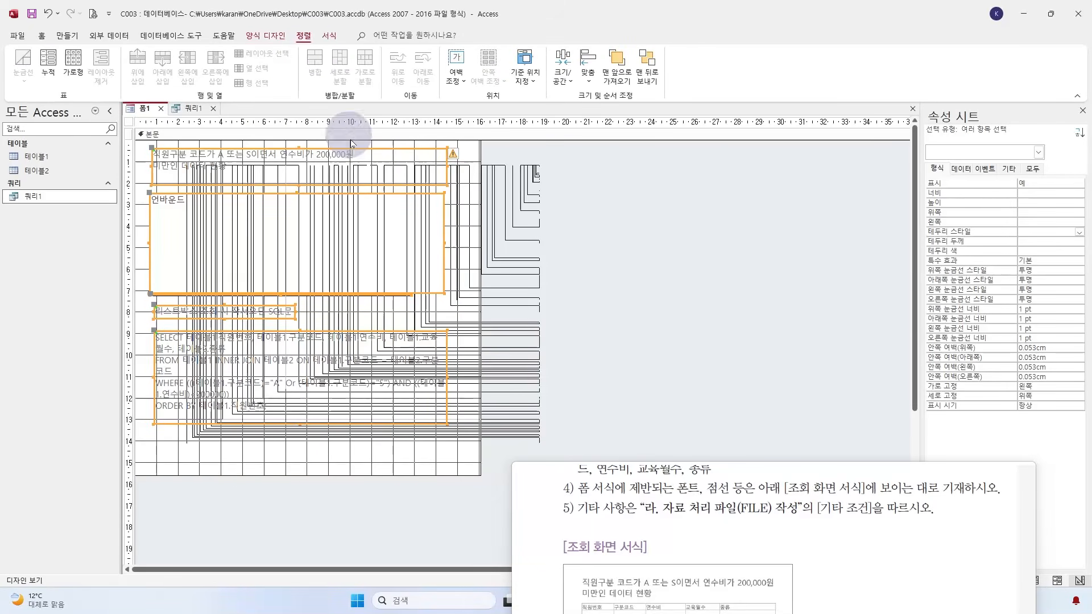
left_click(562, 65)
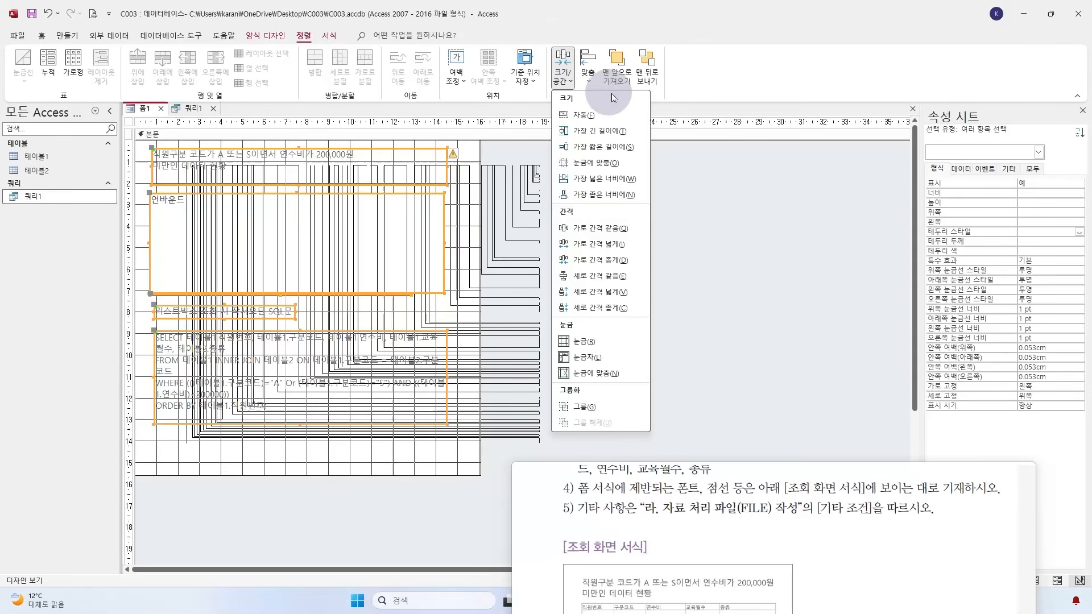
left_click(631, 180)
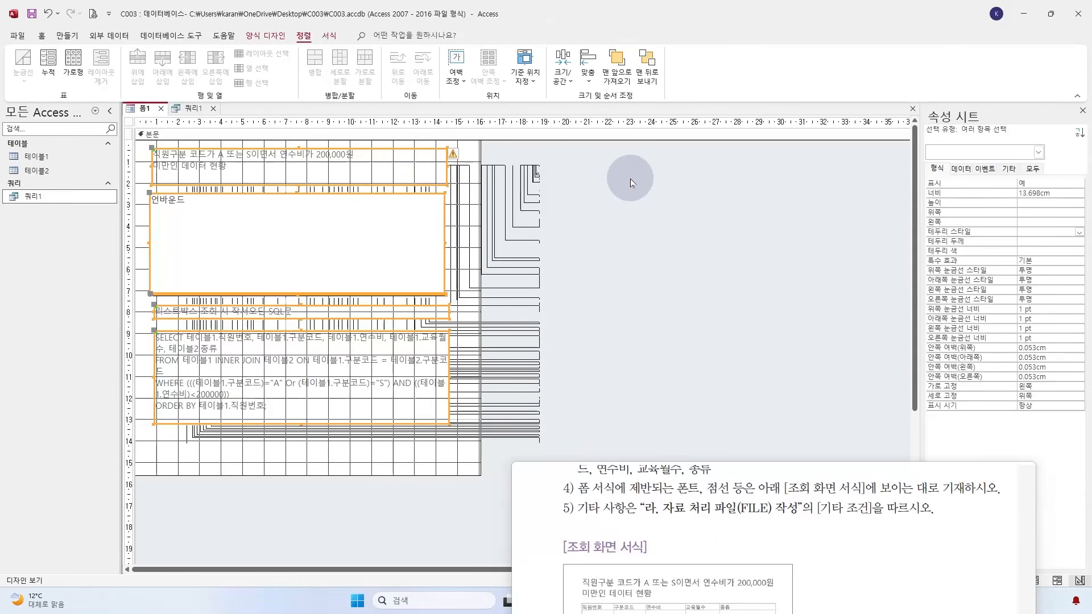
Step: Align all the form's controls to a common left edge and move them together to a left position of about 1.2 cm
left_click(586, 79)
left_click(591, 114)
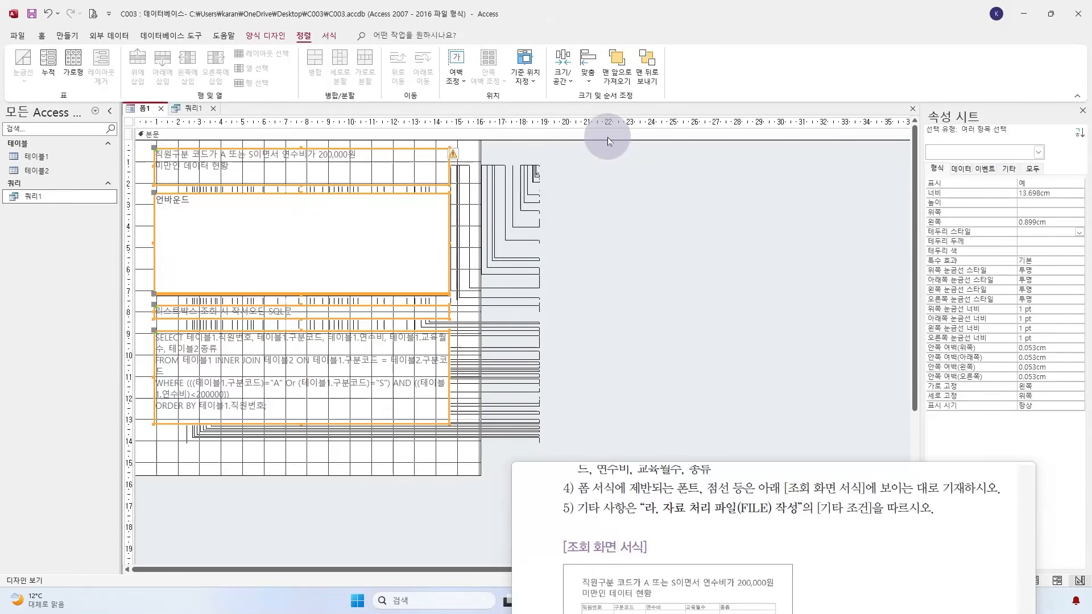
left_click(616, 240)
left_click_drag(476, 169, 163, 455)
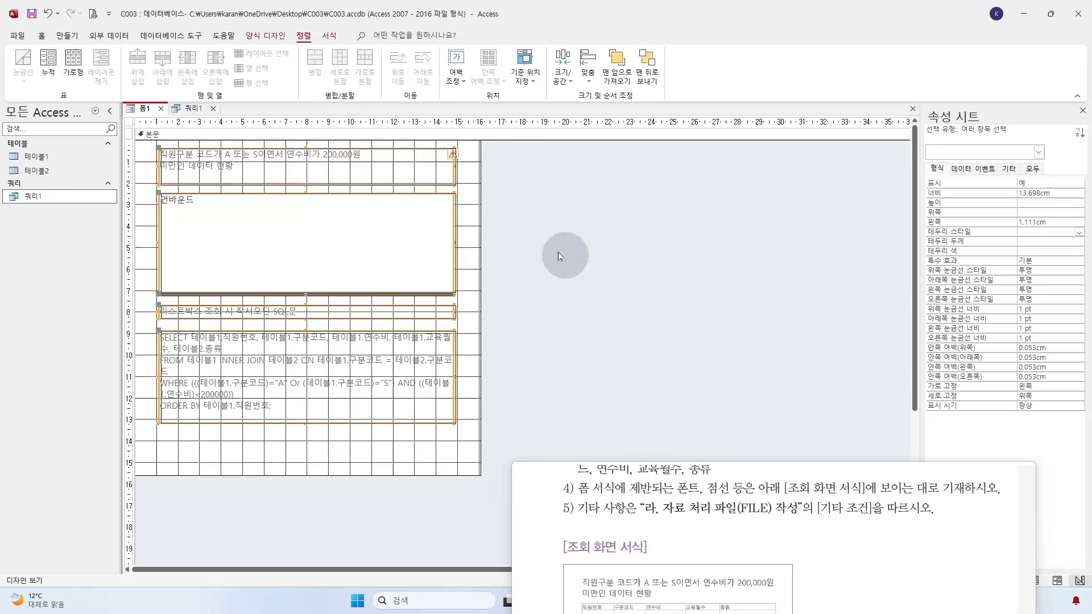
left_click(542, 221)
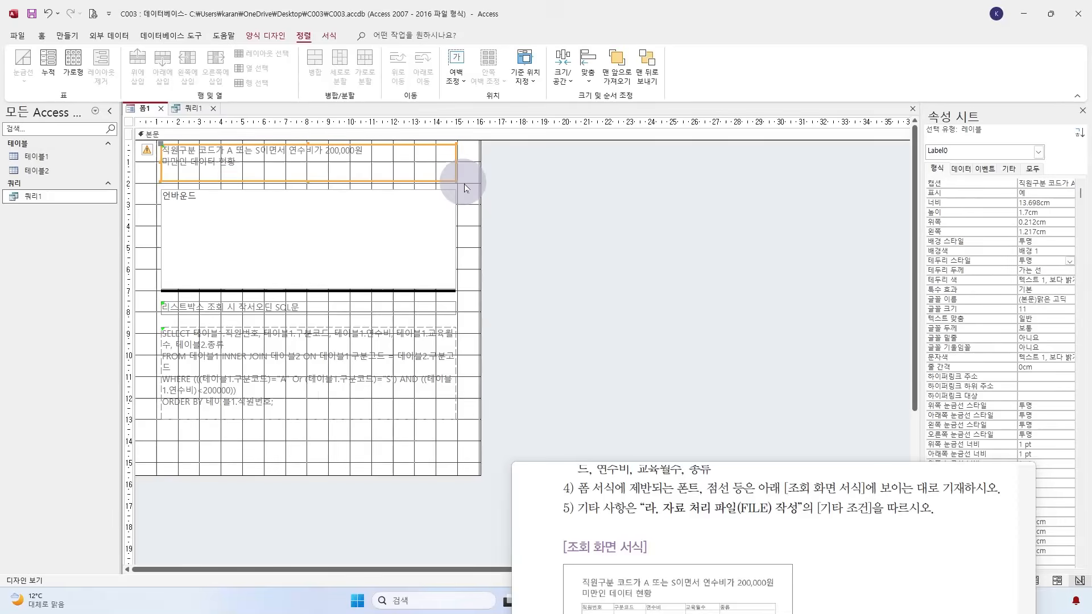
Step: Shorten the form's 본문 section from its lower edge to a height of about 13.5 cm
left_click(305, 418)
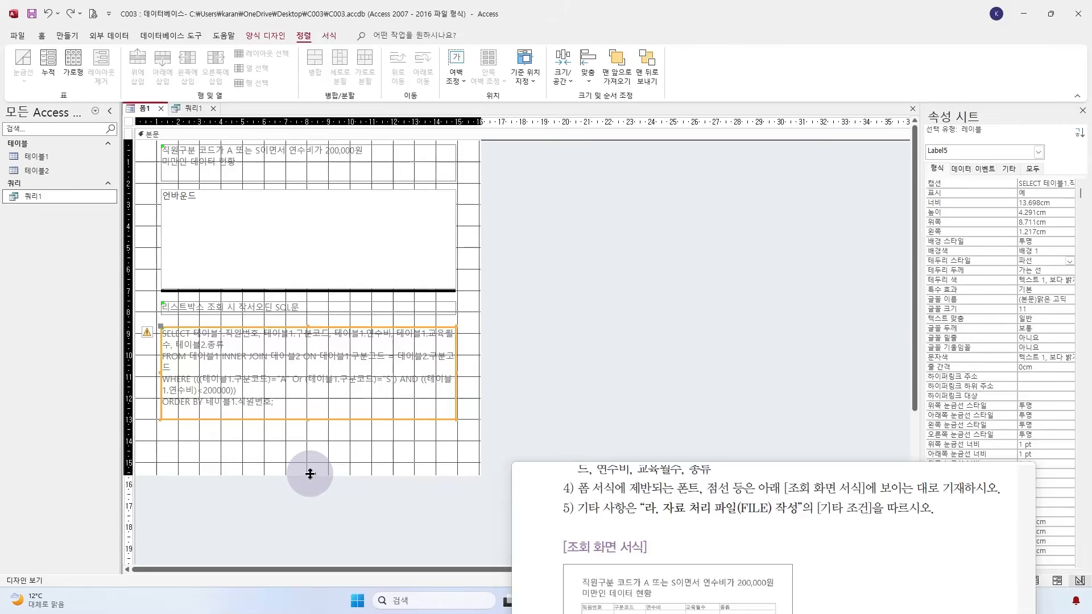
left_click_drag(310, 474, 314, 431)
left_click(584, 345)
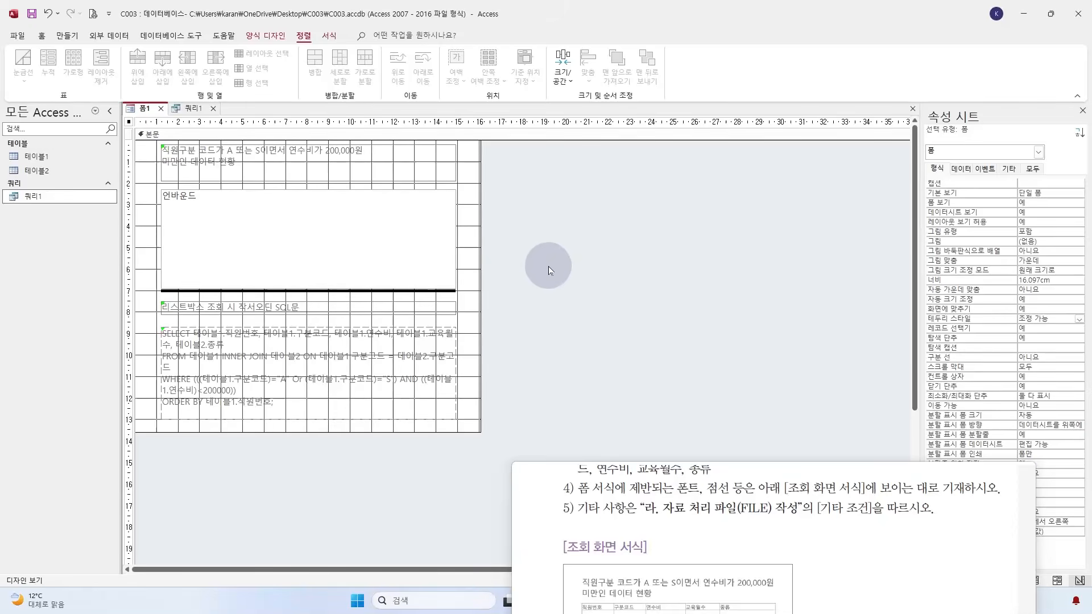
Step: Read the exam sheet's screen design conditions and its [기타 조건] section for the title formatting rules
left_click_drag(614, 462, 671, 288)
scroll(776, 367, "up", 3)
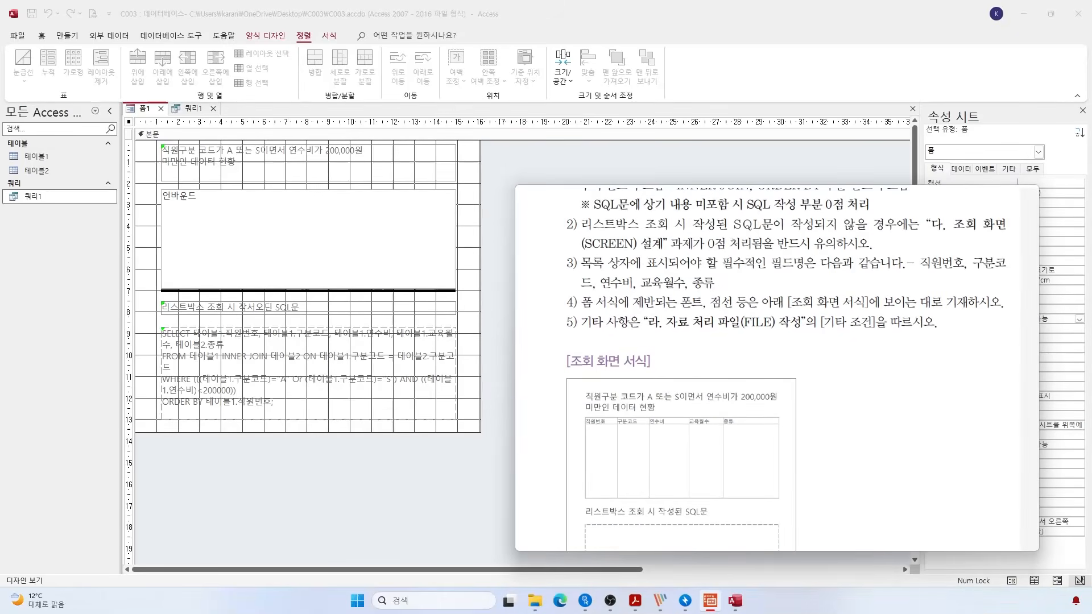
scroll(776, 366, "up", 2)
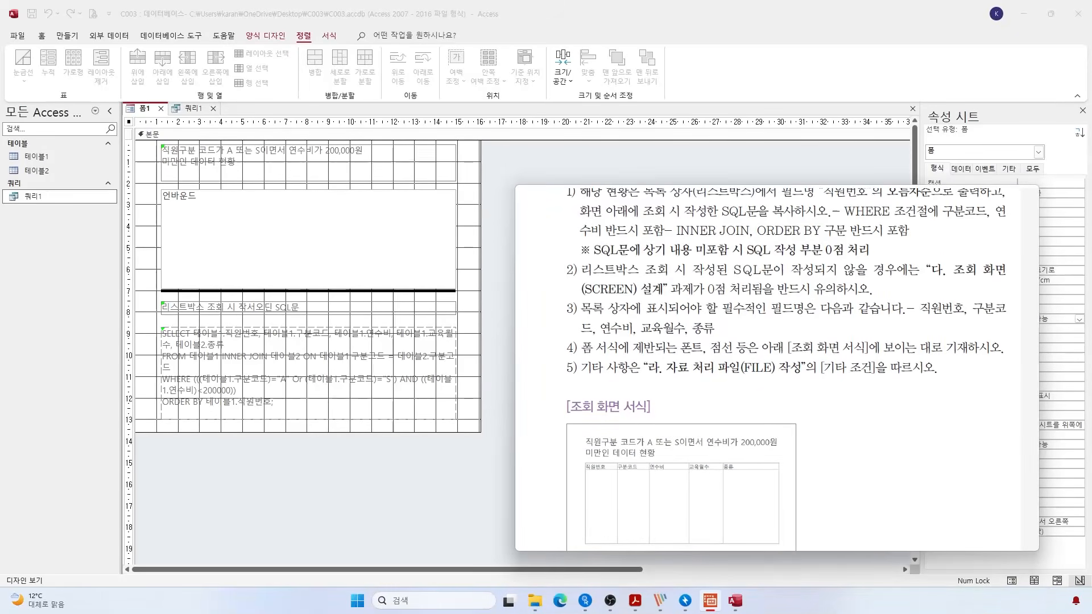
scroll(776, 366, "up", 3)
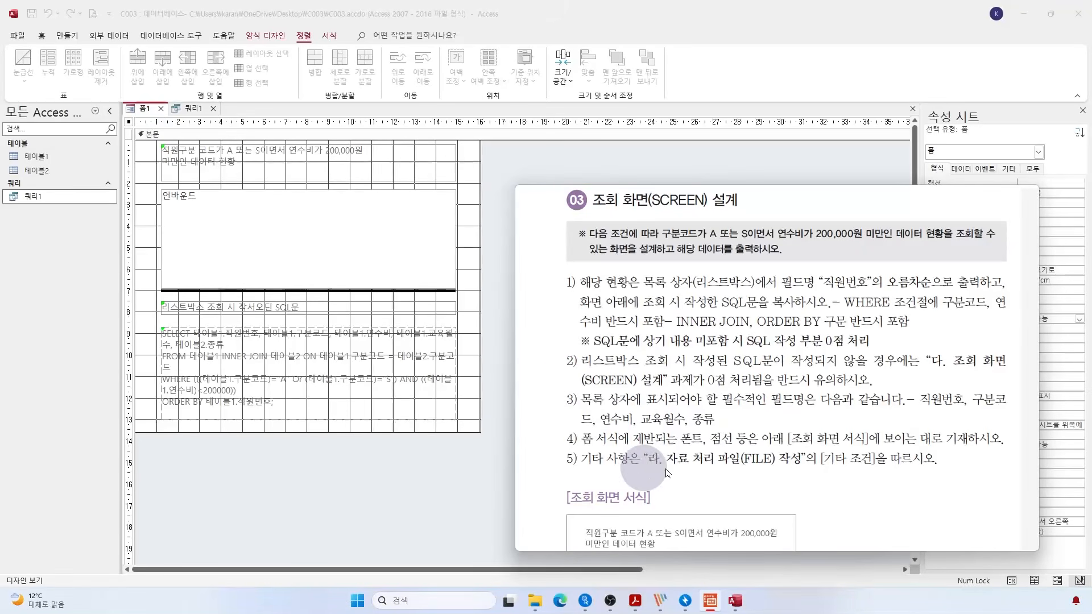
scroll(776, 367, "down", 2)
scroll(776, 366, "down", 10)
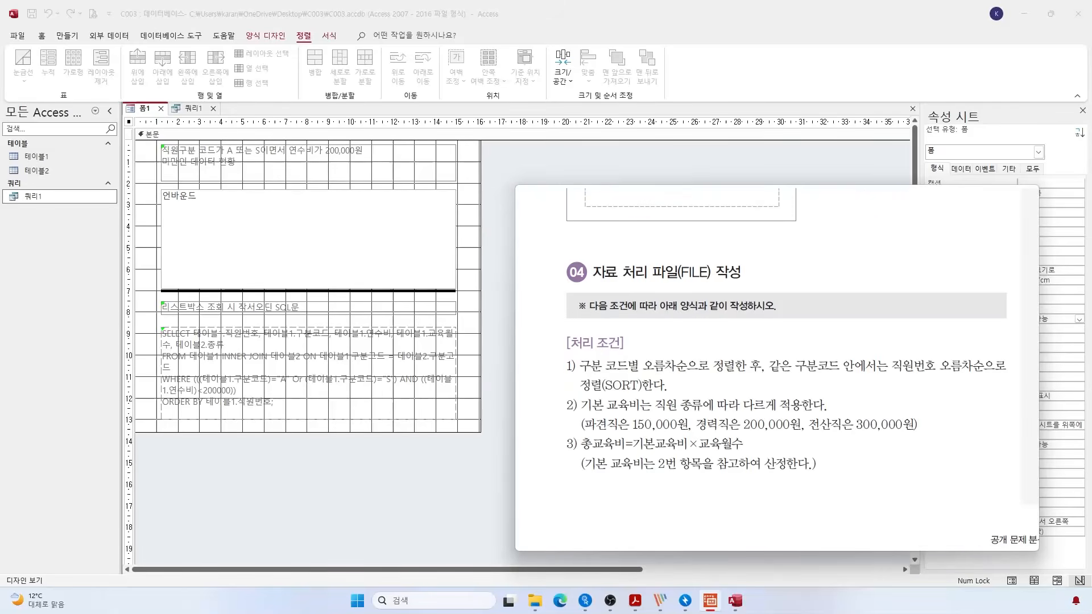
scroll(777, 367, "down", 8)
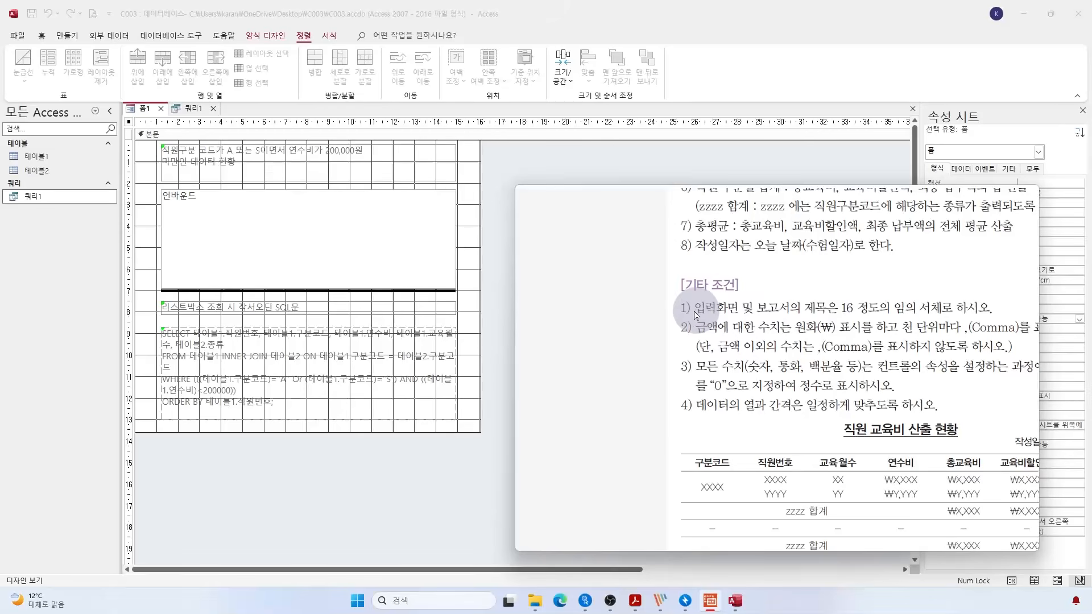
Step: Set the title label's font size to 16 in the form
left_click(315, 159)
left_click(42, 35)
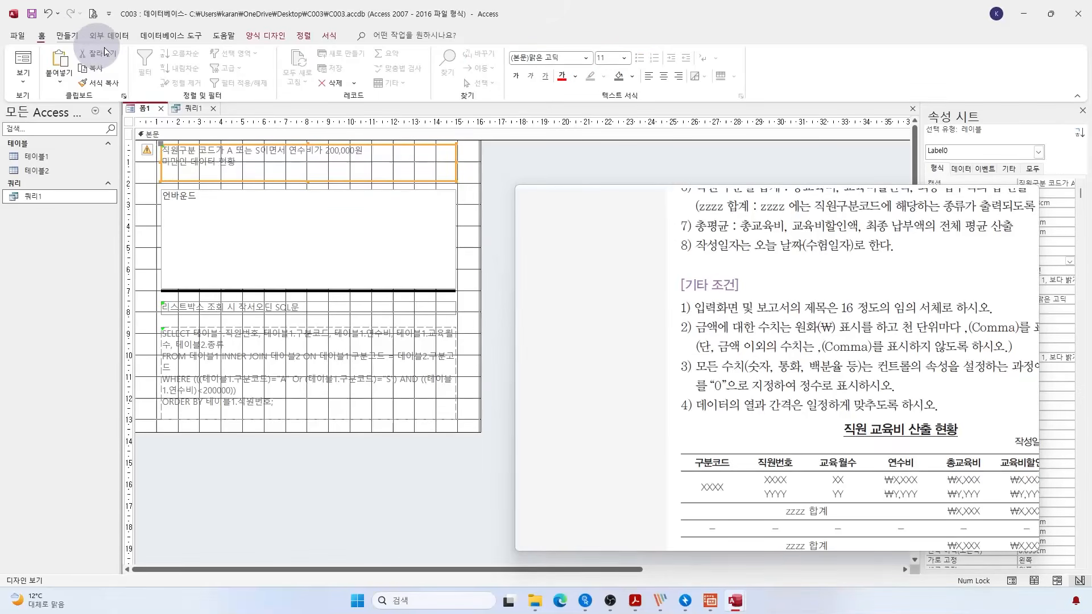
left_click(608, 58)
type("16")
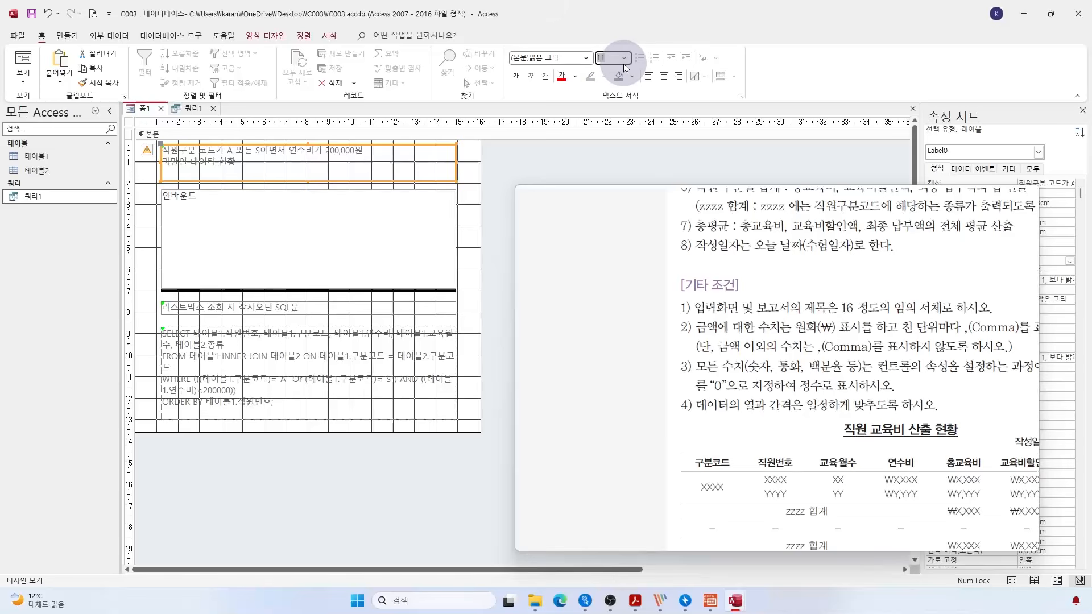
key("Return")
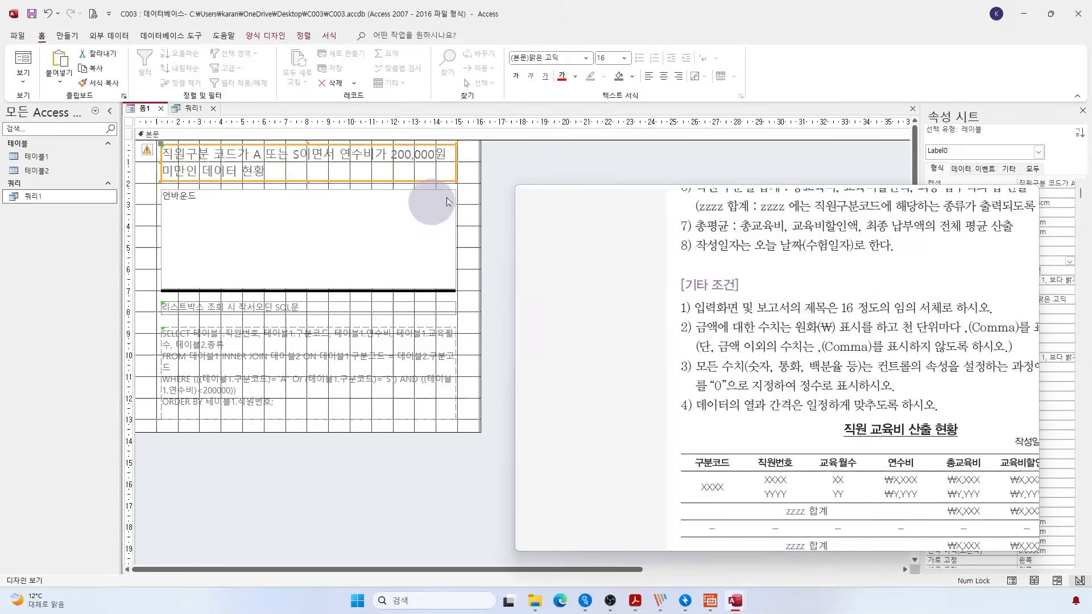
left_click(492, 192)
left_click(451, 183)
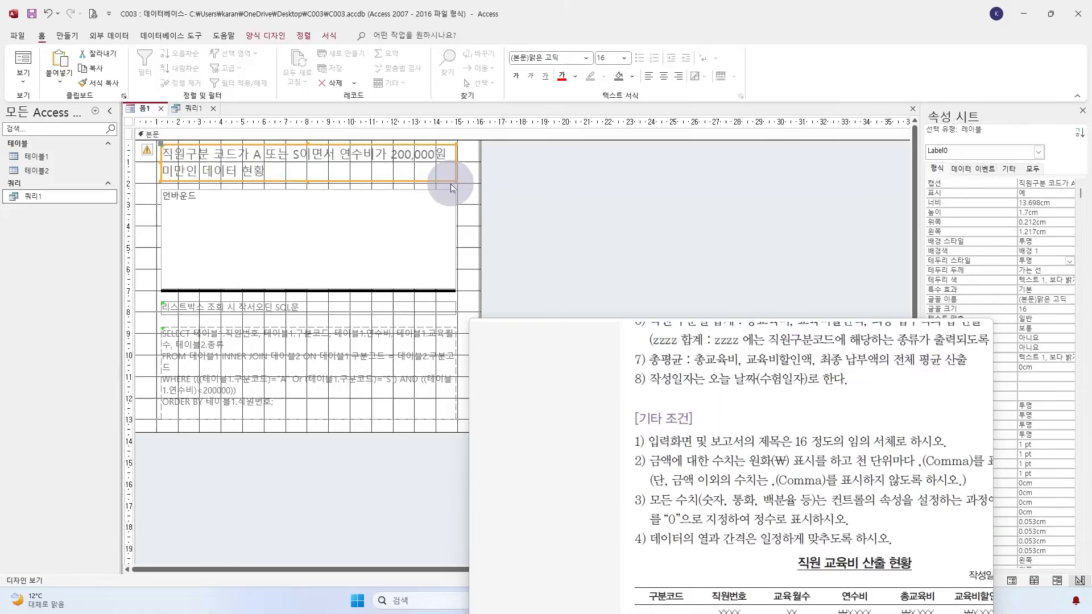
left_click(580, 254)
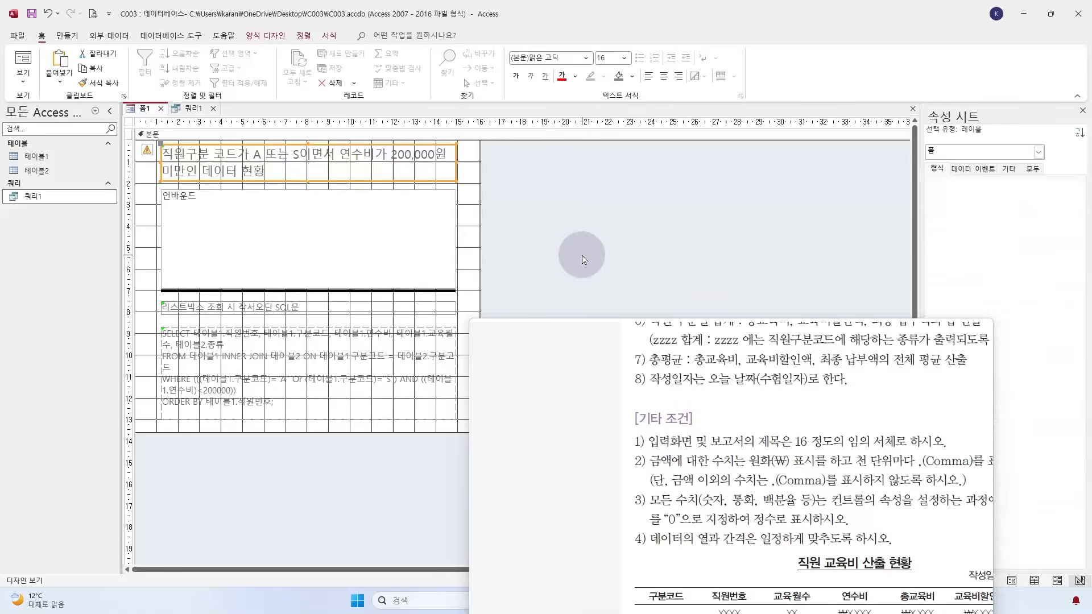
Step: Save and close the form under the name 폼1, and close 쿼리1
left_click(161, 108)
left_click(451, 276)
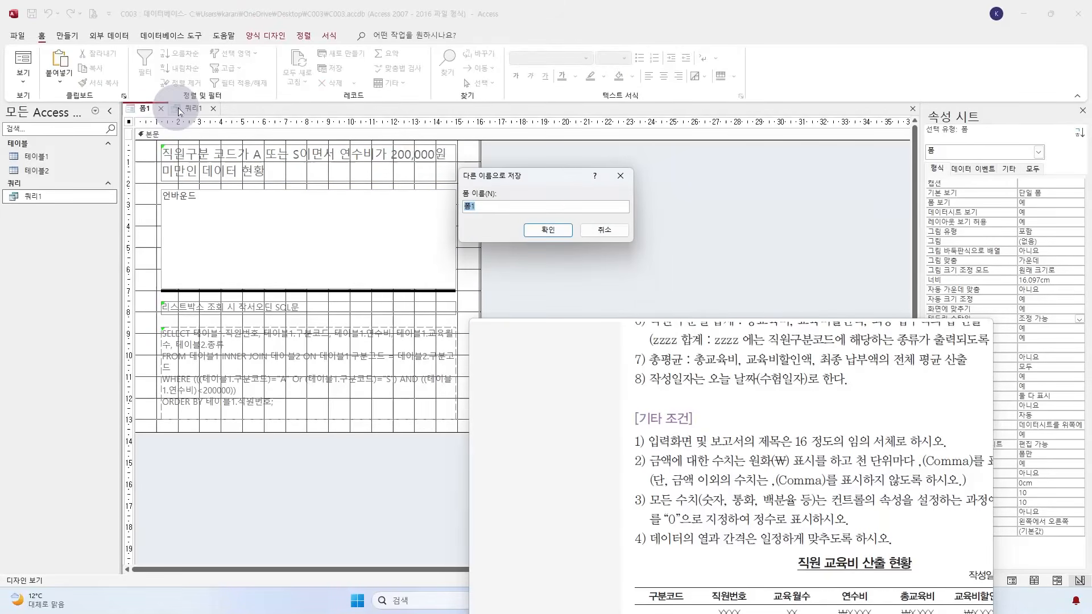
left_click(547, 229)
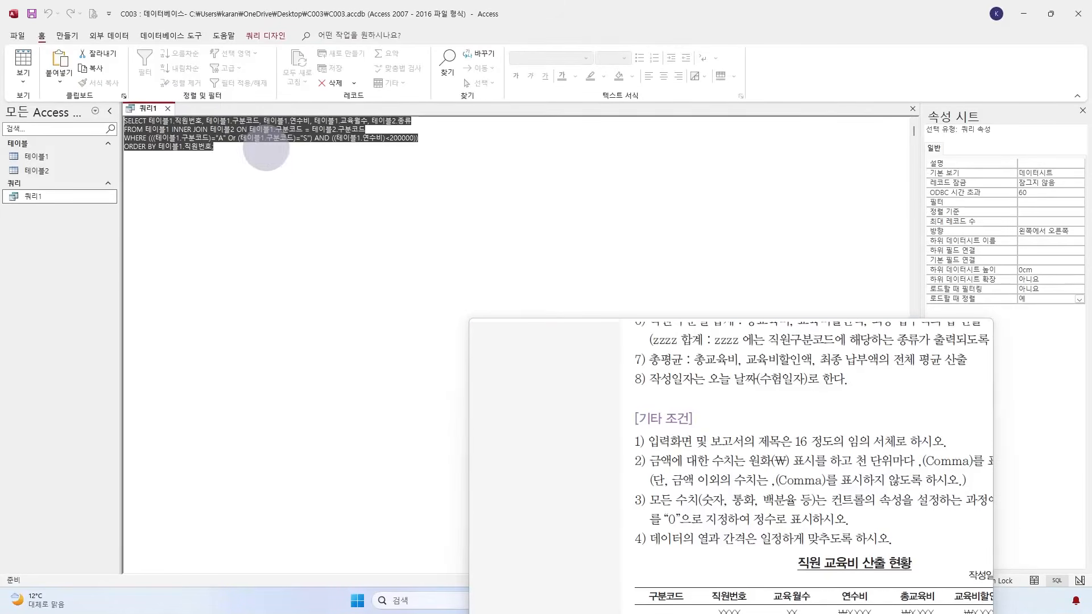
left_click(169, 108)
Step: Open 폼1 in form view and check whether the list box shows all its records without scrolling
double_click(41, 221)
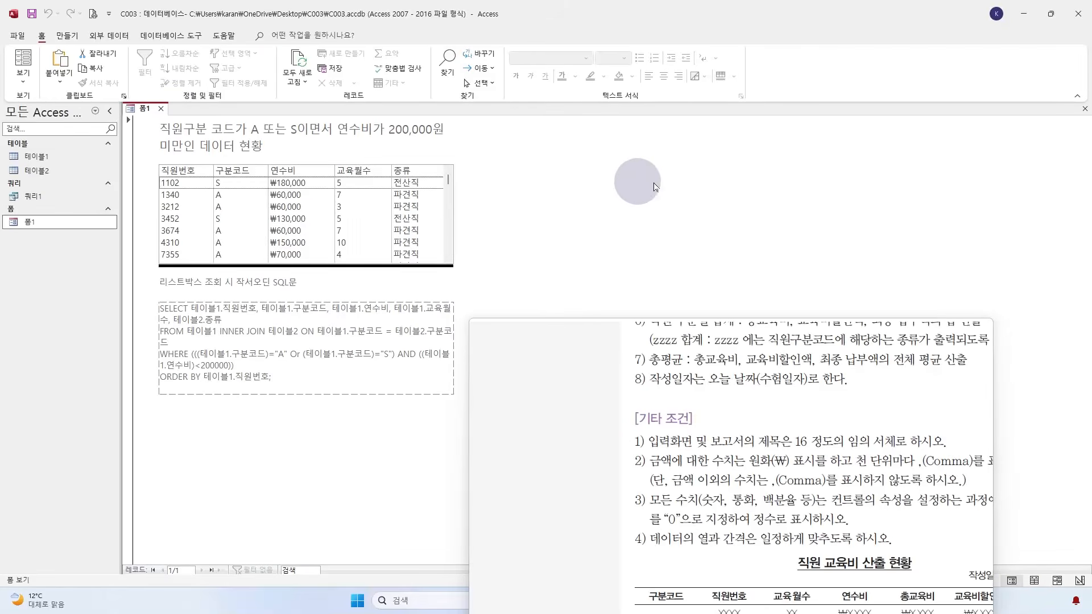
scroll(378, 236, "down", 1)
scroll(378, 236, "up", 1)
mouse_move(448, 182)
left_mouse_down()
mouse_move(450, 227)
mouse_move(455, 183)
left_mouse_up()
Step: In 폼1's design view, move the SQL문 caption and the SQL statement label down together by about 1 cm
right_click(564, 214)
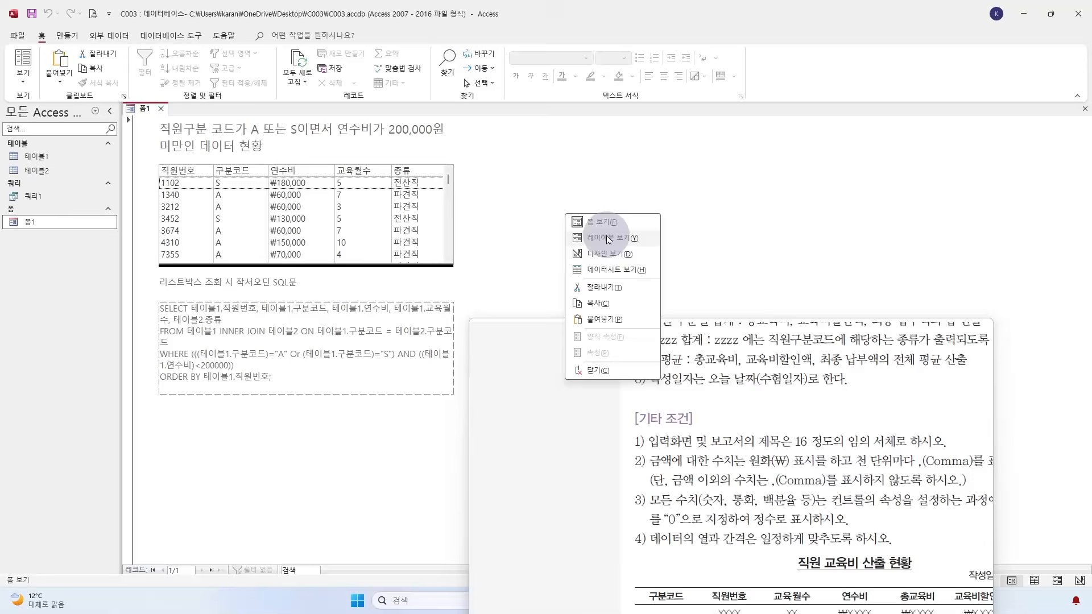
left_click(633, 265)
left_click_drag(529, 304, 454, 459)
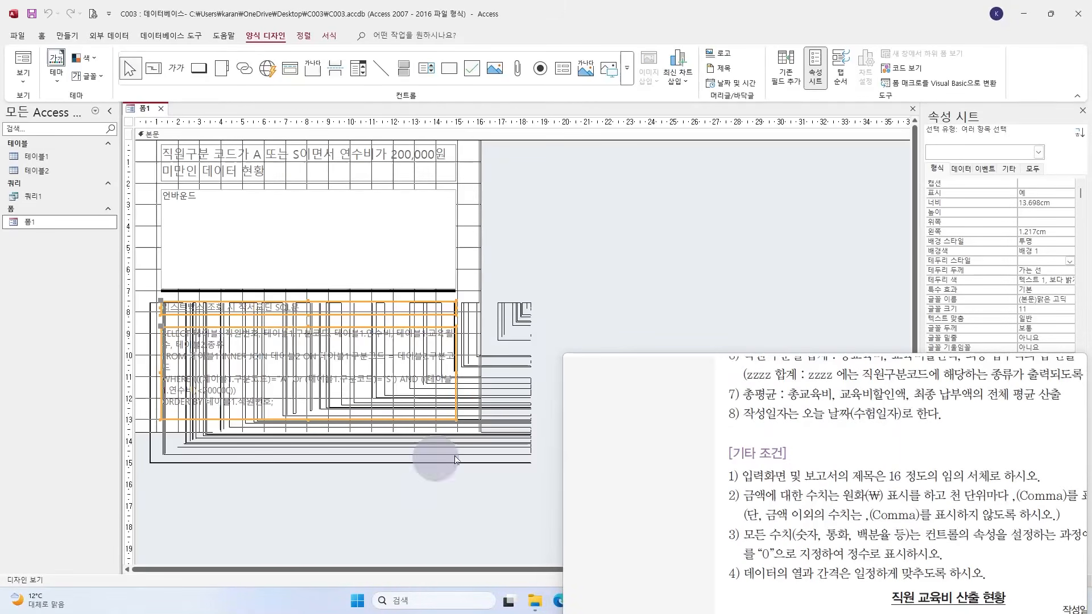
key("Down")
key("Down")
key("Down")
key("Down")
key("Down")
key("Down")
key("Down")
key("Down")
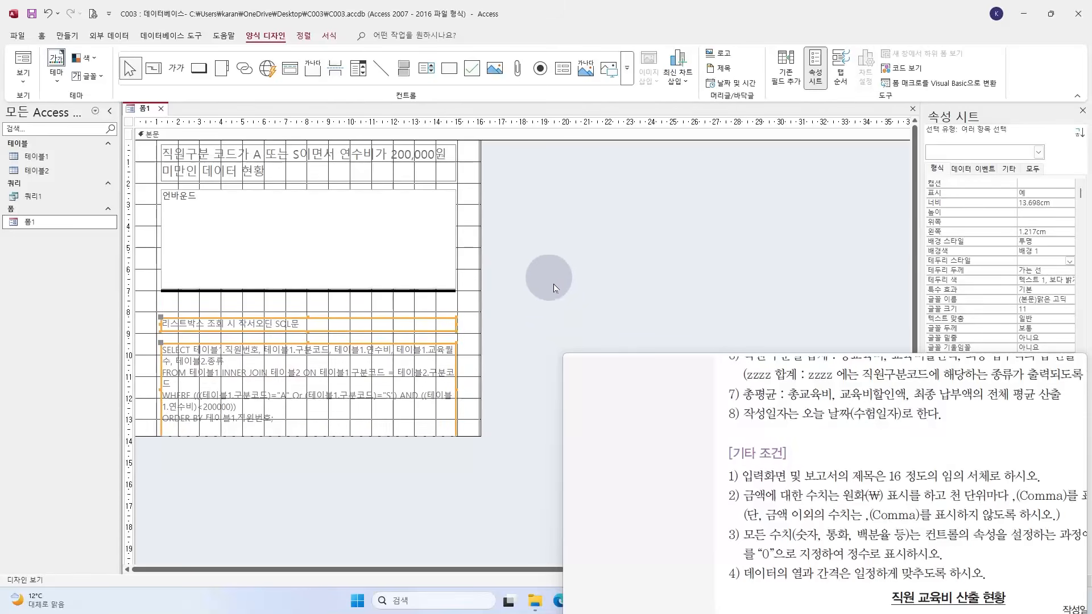
key("Down")
key("Down")
Step: Move the thick line under the list box down to a top position of about 7.4 cm
left_click(553, 287)
left_click_drag(393, 309, 389, 288)
key("Down")
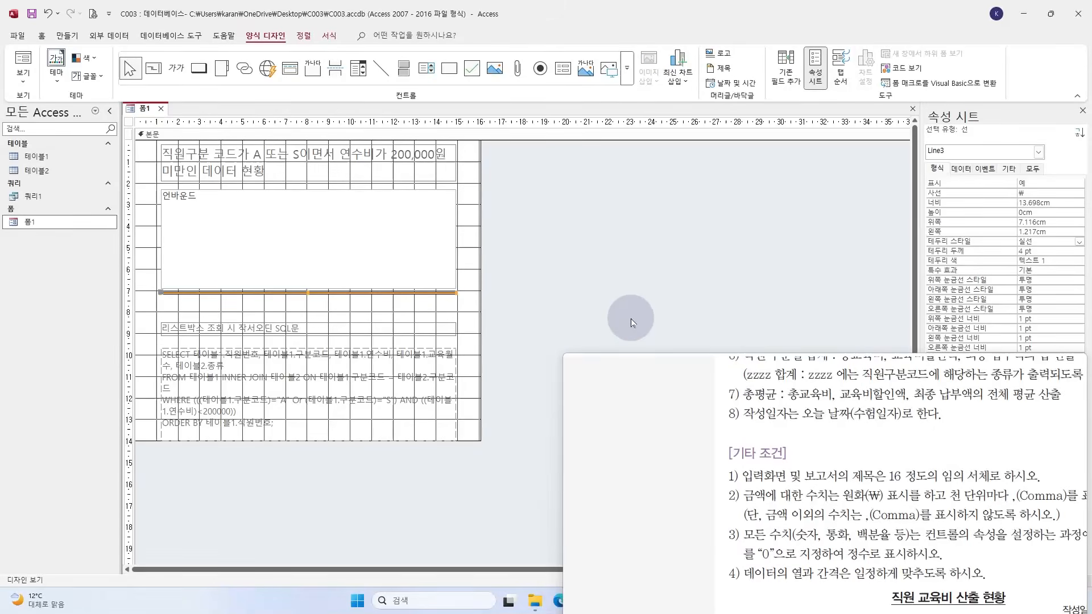
key("Down")
key("Down")
key("Down")
Step: Extend the list box's lower edge down until it meets the thick line
left_click(336, 270)
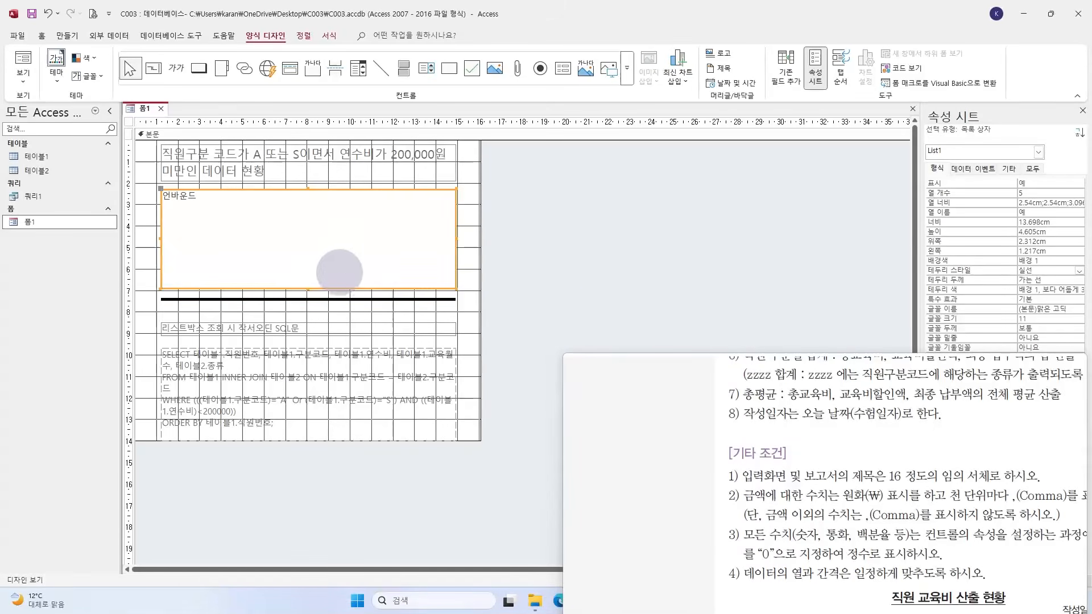
left_click(307, 290)
left_click_drag(307, 291, 338, 301)
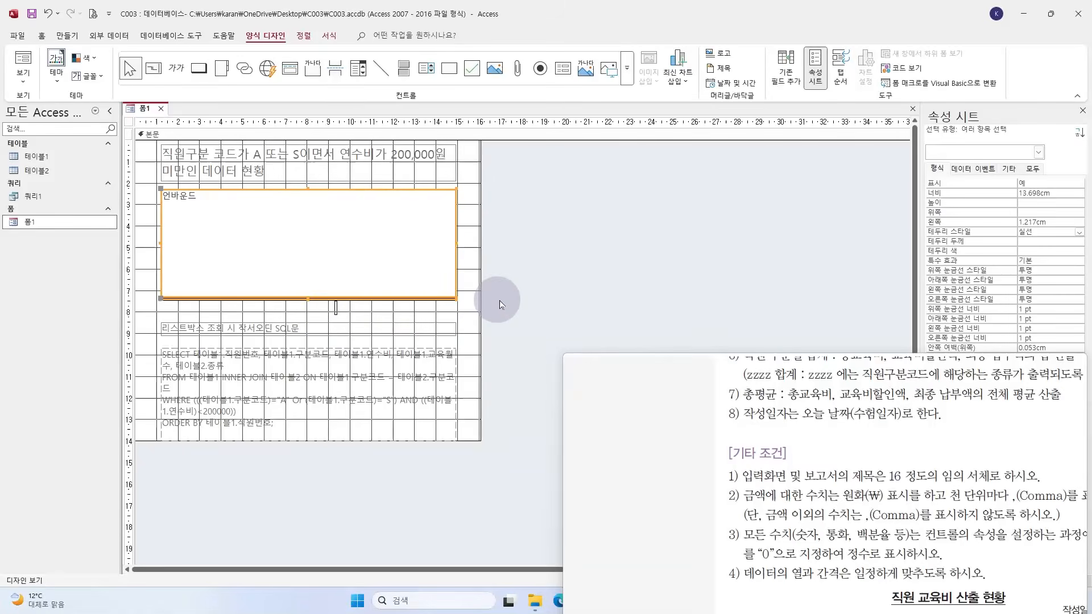
left_click(499, 301)
Step: Lower the thick line under the list box by about another 0.5 cm
left_click_drag(415, 311, 422, 298)
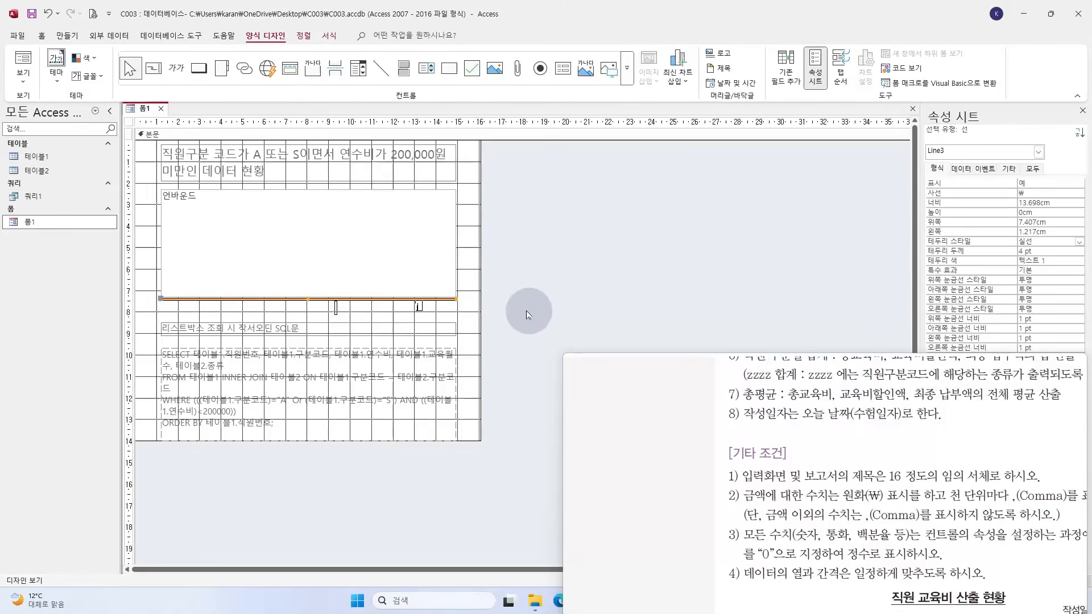
key("Down")
key("Down")
key("Down")
key("Down")
key("Down")
Step: Stretch the list box's lower edge again so it reaches the lowered line
left_click(319, 288)
left_click_drag(308, 297, 307, 307)
left_click(435, 310)
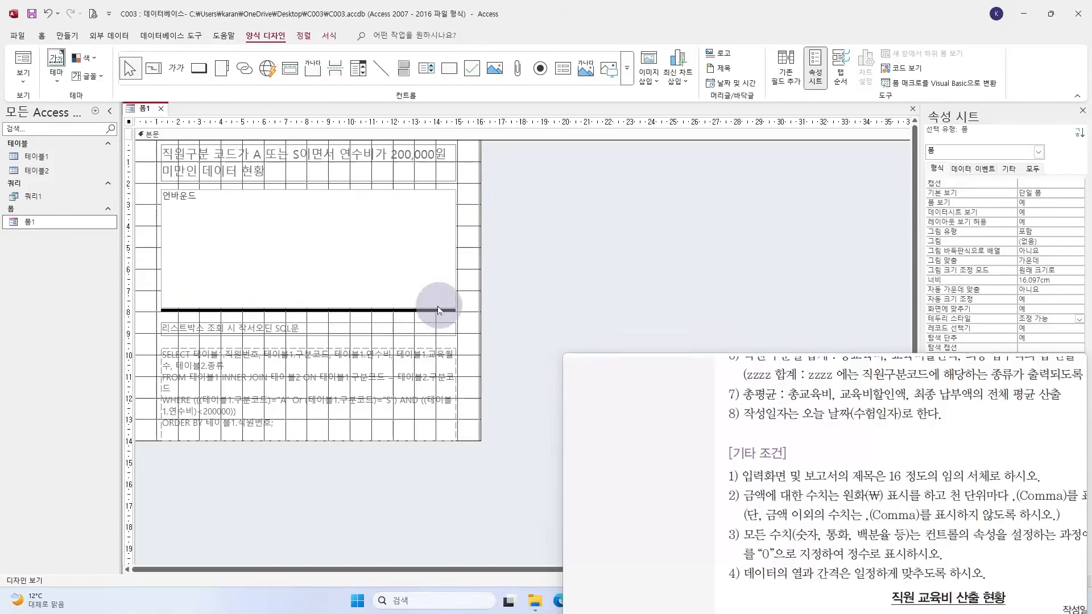
left_click(586, 246)
Step: Close 폼1 with its design changes saved and show the reopened form in print preview
left_click(163, 108)
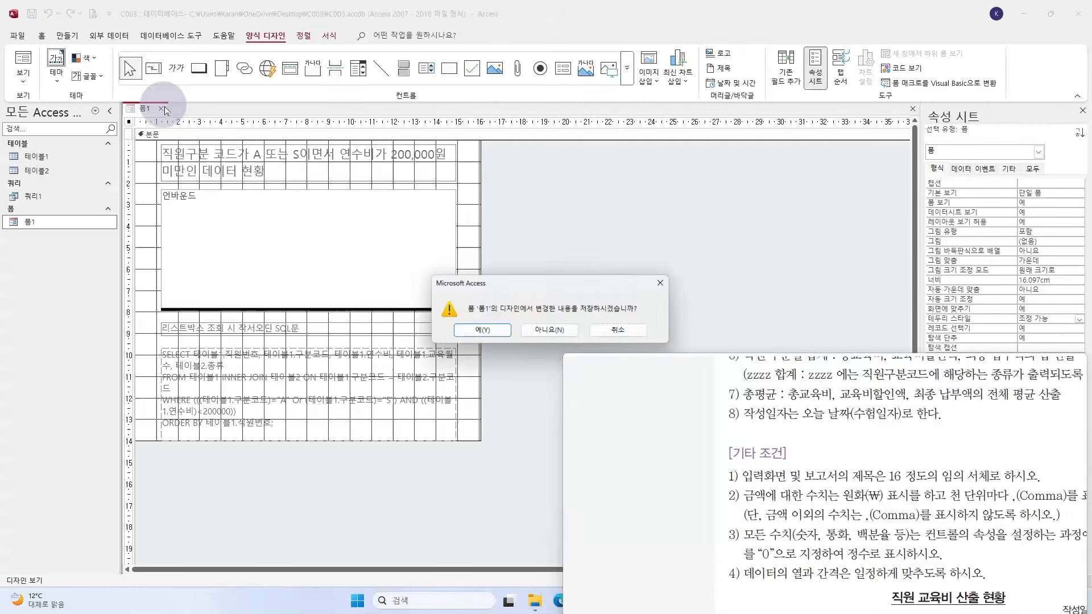
left_click(478, 346)
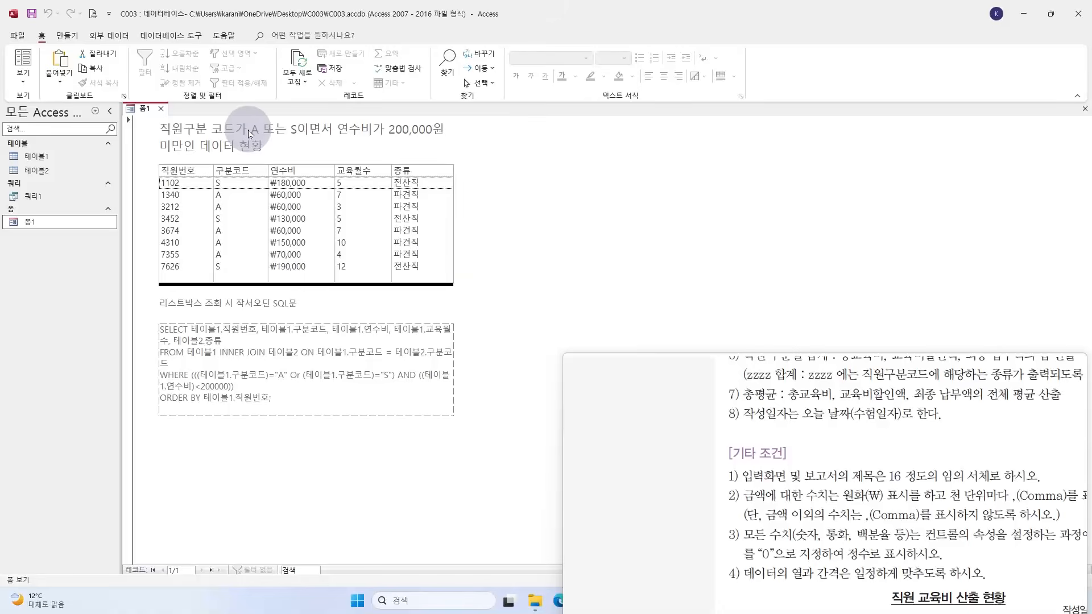
left_click(93, 13)
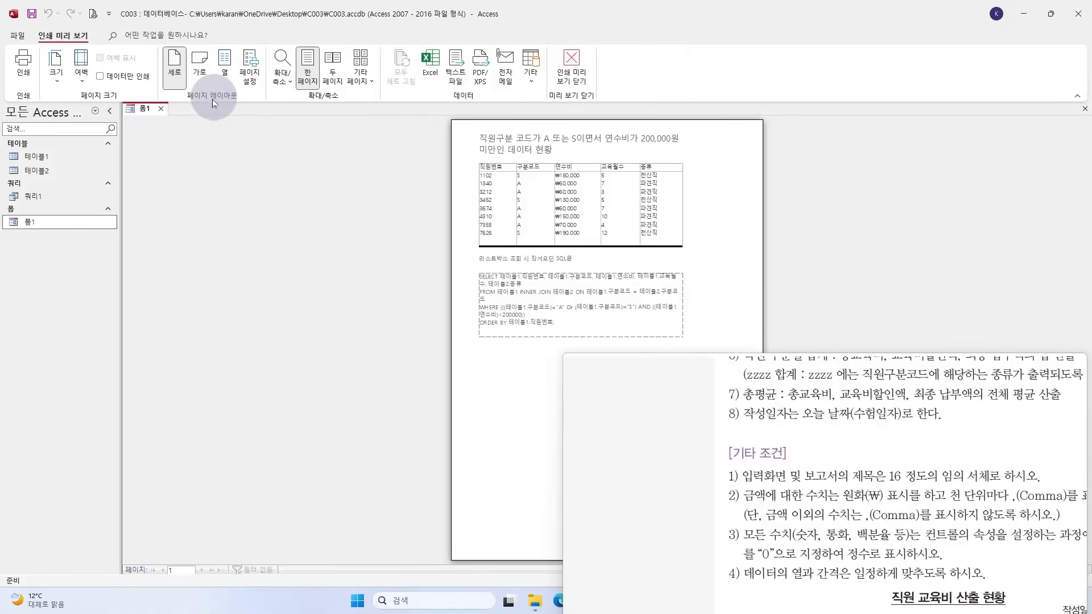
Step: Set the form's page margins to 60 mm at the top (위쪽) and 25 mm on the left (왼쪽)
left_click(251, 72)
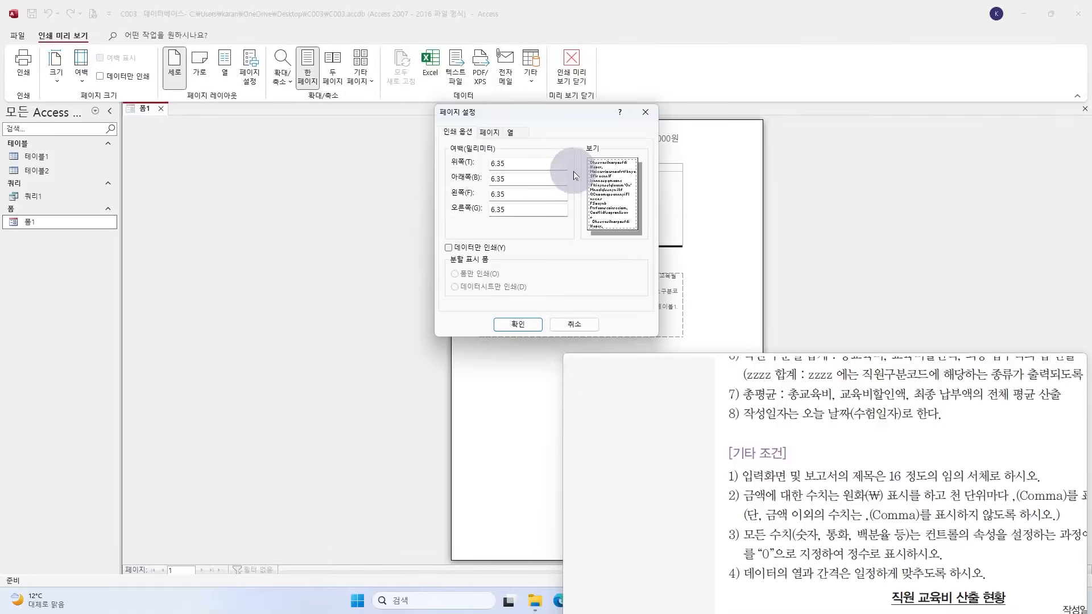
type("60")
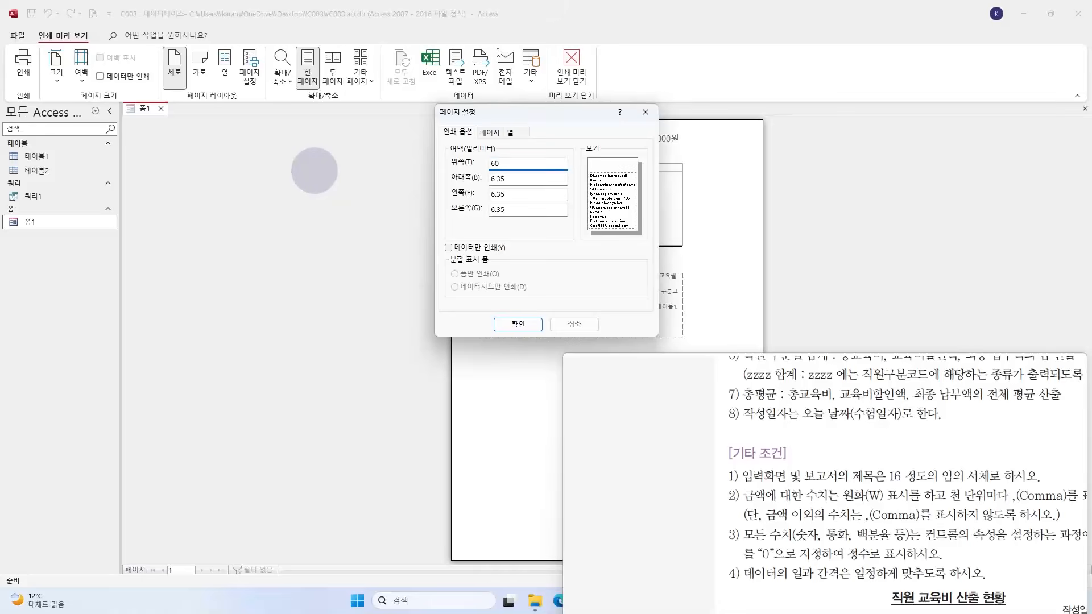
type("25")
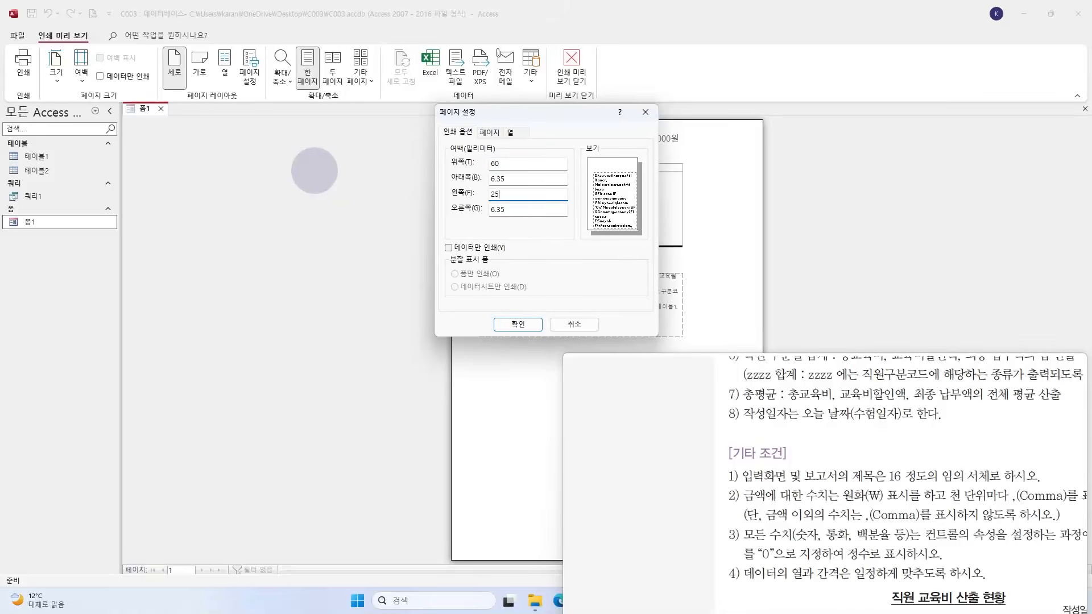
left_click(518, 324)
Step: Examine the form's placement on the previewed page and the available margin presets
left_click(616, 324)
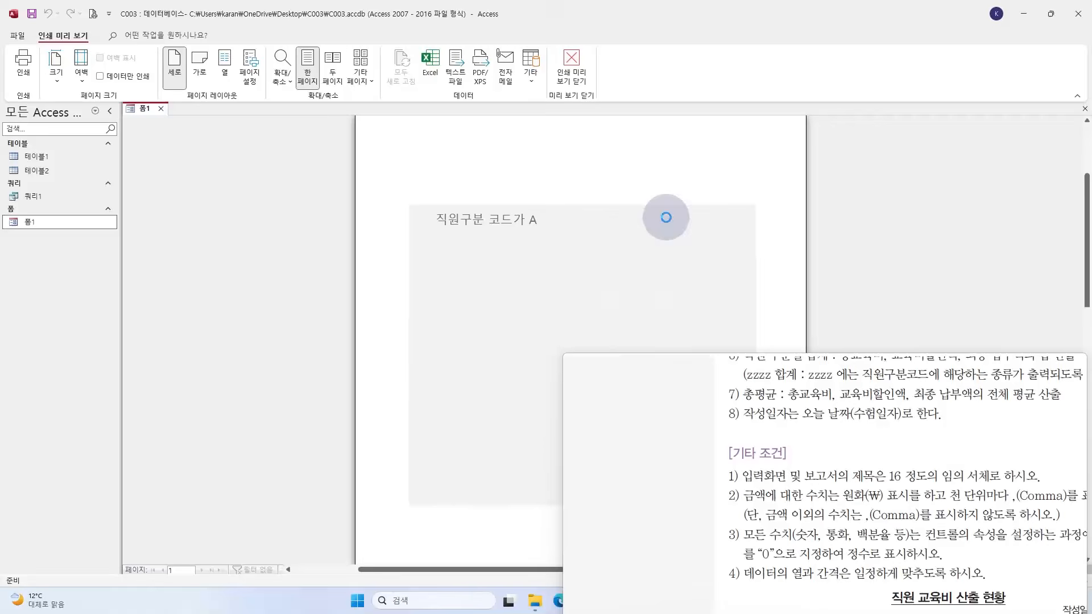
left_click(657, 214)
left_click_drag(803, 438, 915, 437)
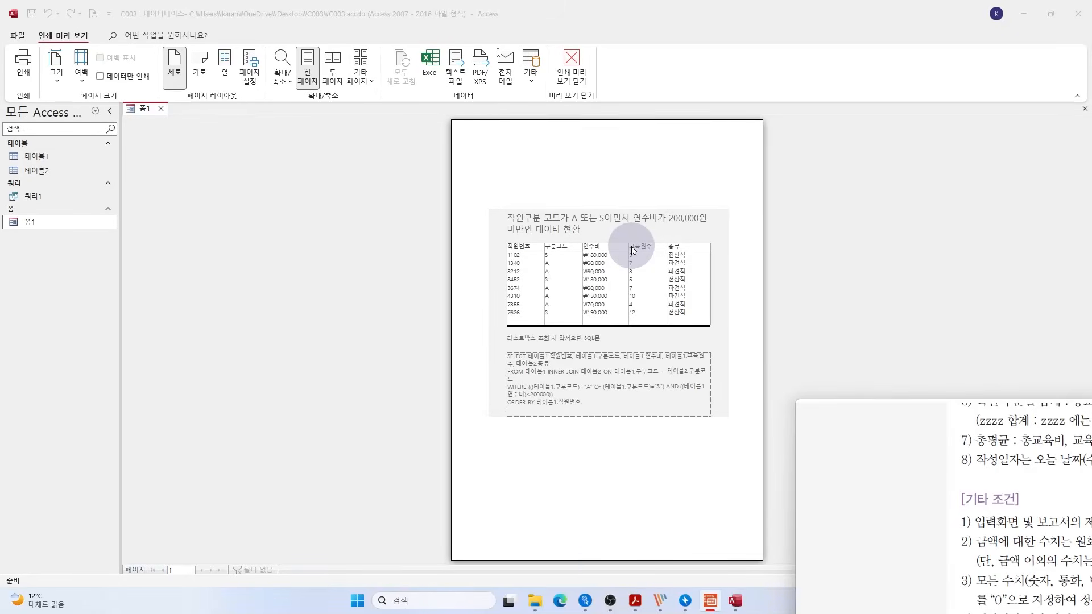
left_click(89, 71)
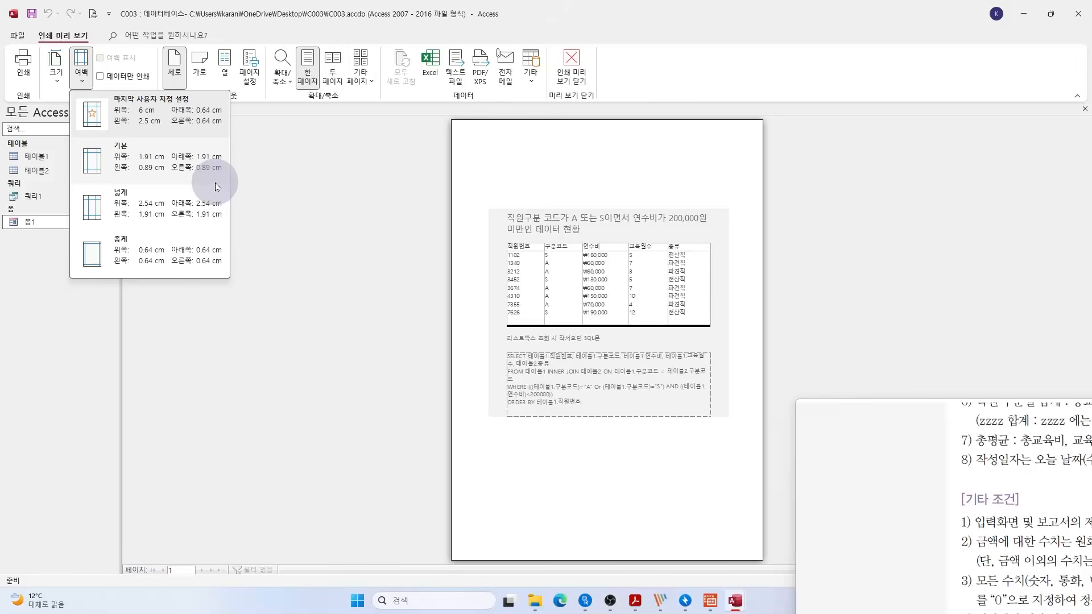
left_click(266, 203)
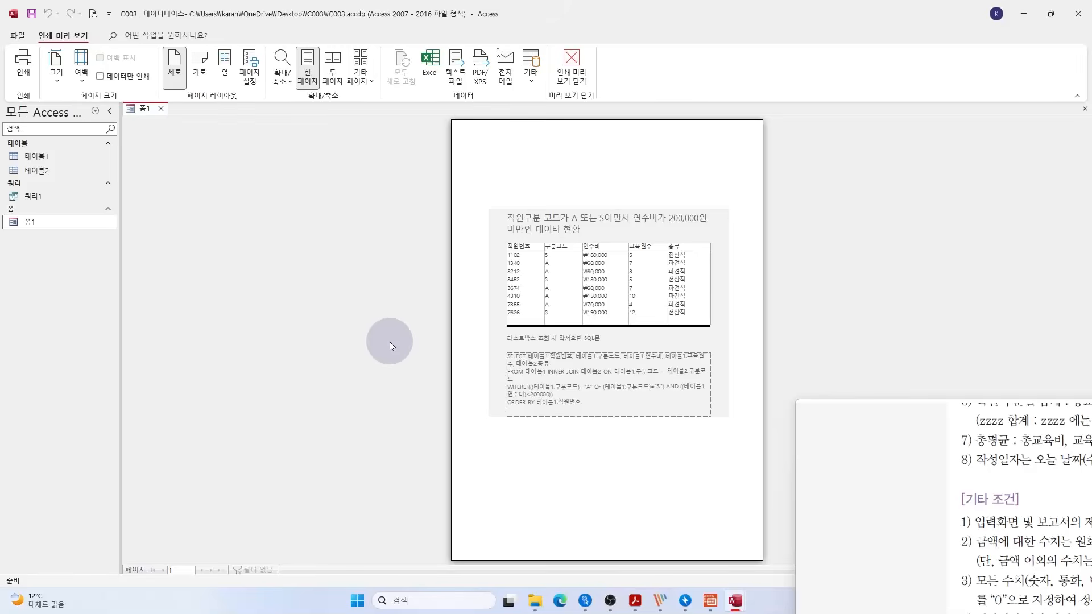
left_click(680, 261)
left_click(676, 261)
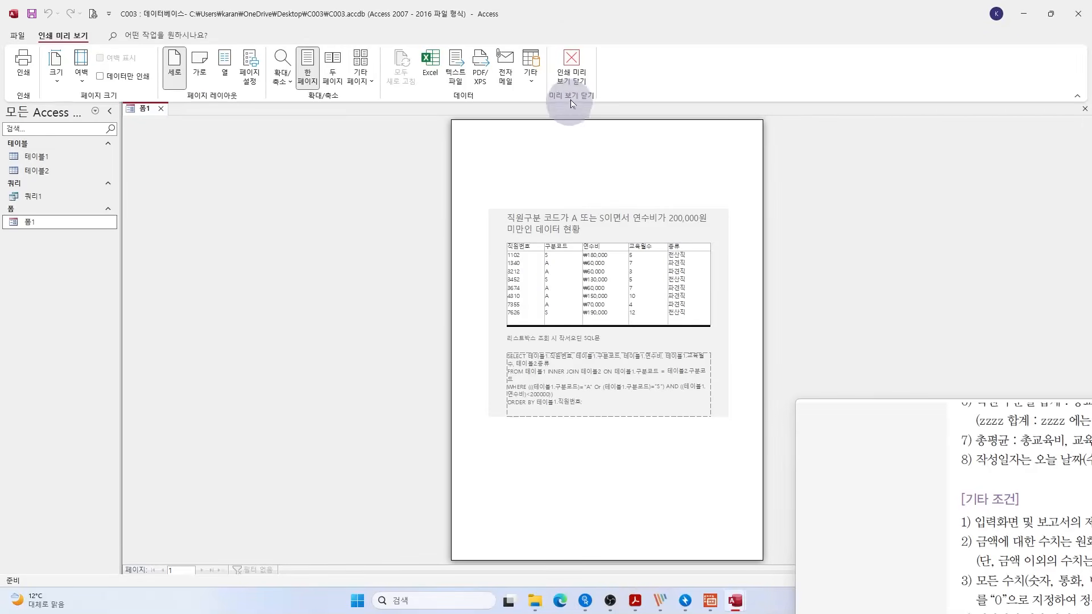
Step: Exit the print preview and close 폼1 from design view, saving its changes
left_click(583, 59)
right_click(605, 230)
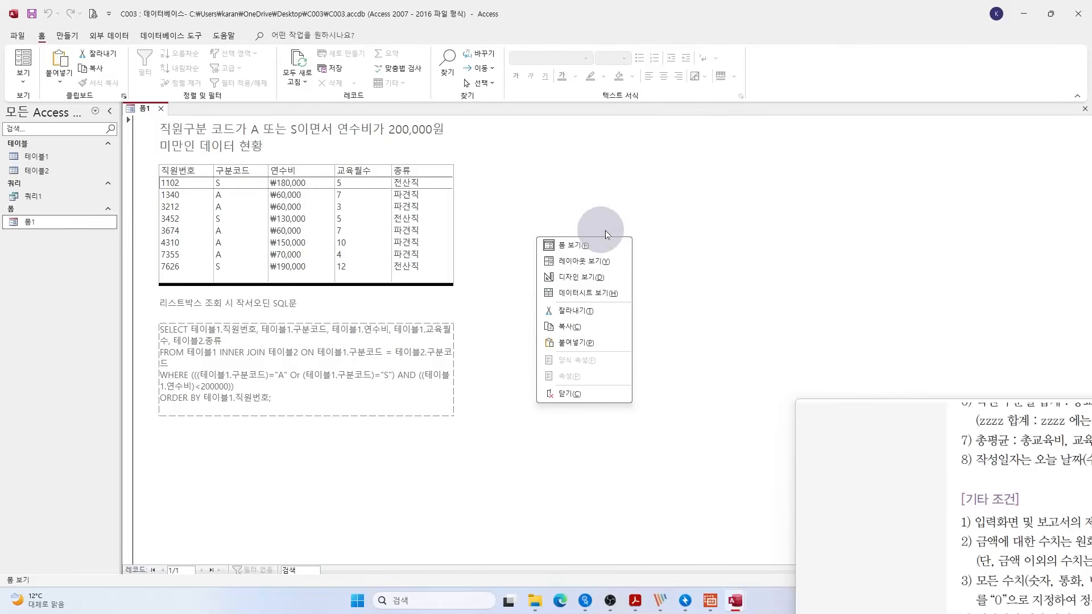
left_click(602, 282)
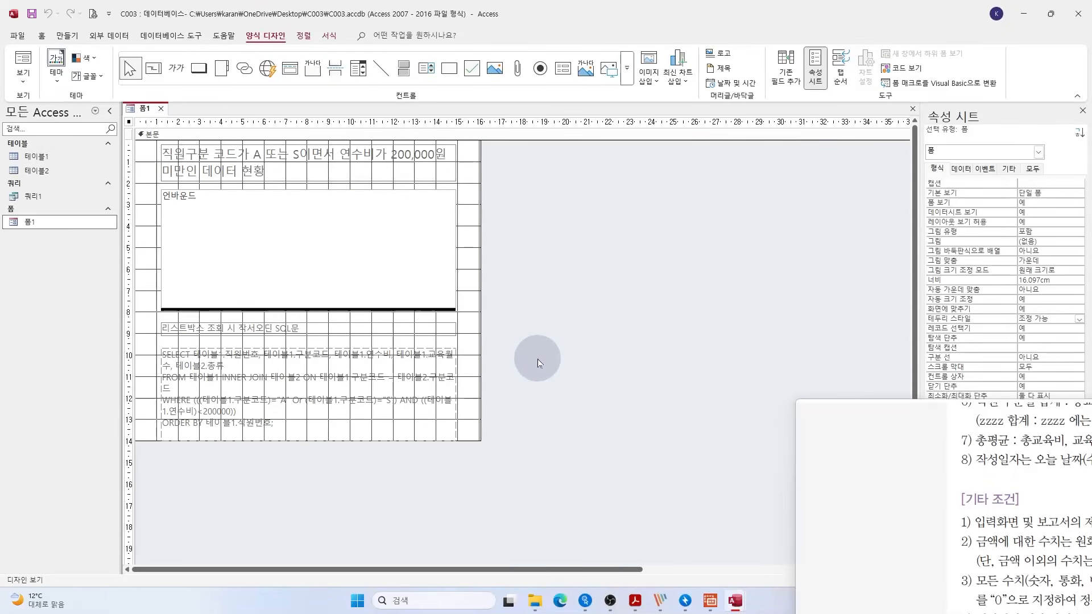
left_click(161, 108)
left_click(499, 329)
left_click(566, 315)
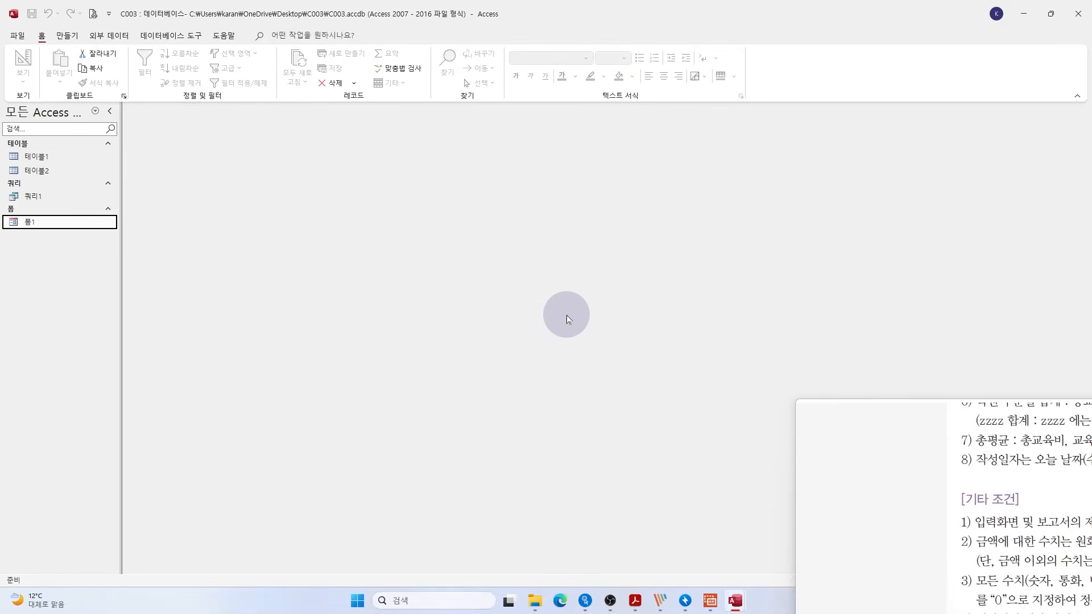